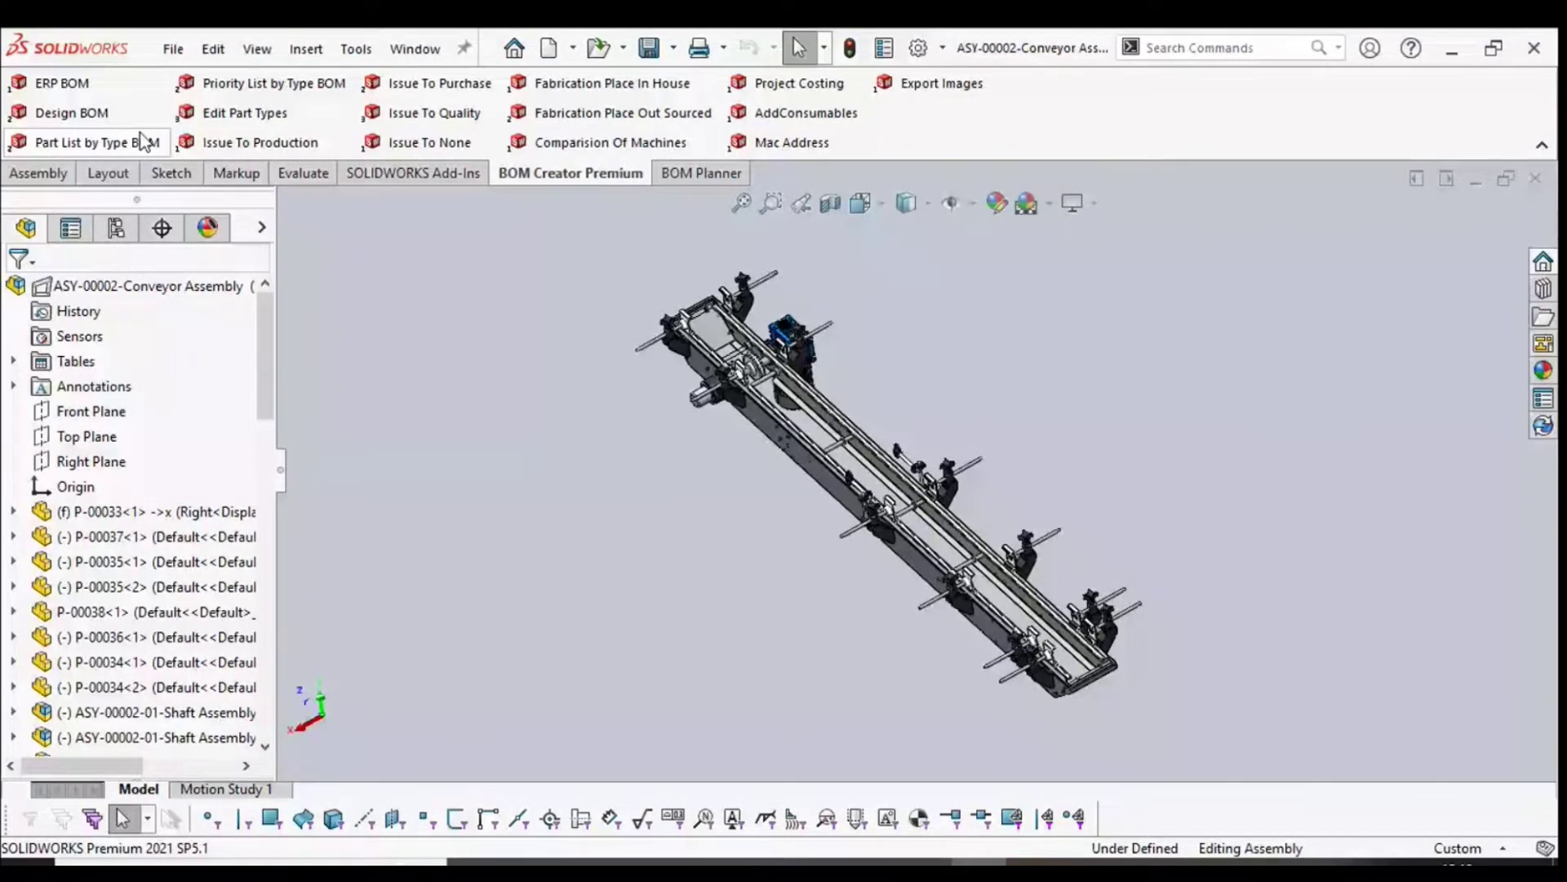
Generate the ERP BOM of the conveyor assembly without consumable items and export it to the Desktop as "ERP BOM".
{"action": "left_click", "coordinate": [120, 94]}
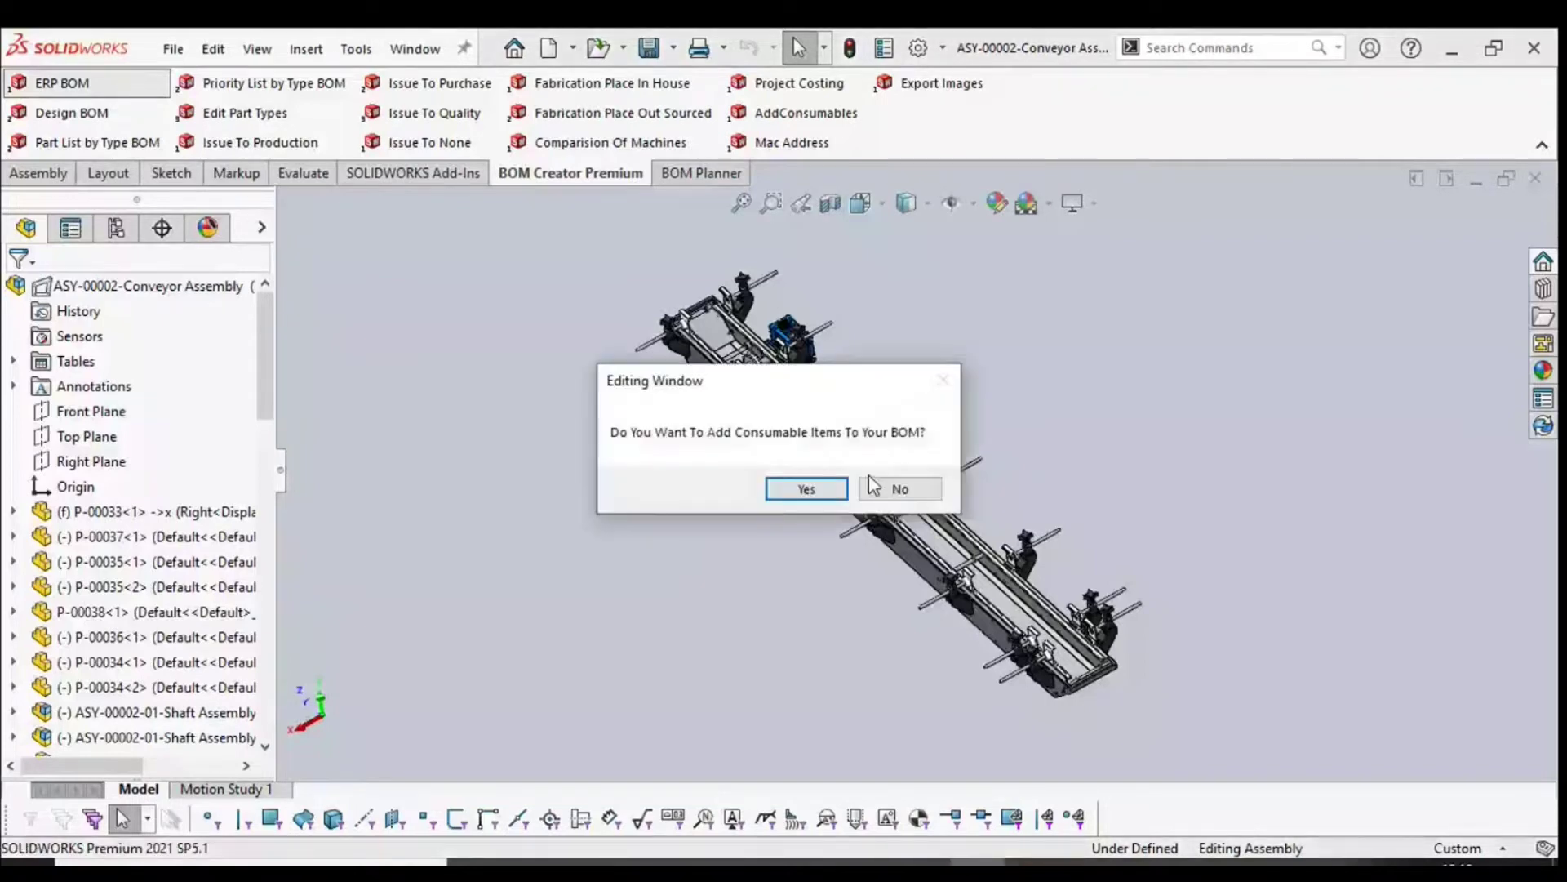
{"action": "left_click", "coordinate": [880, 487]}
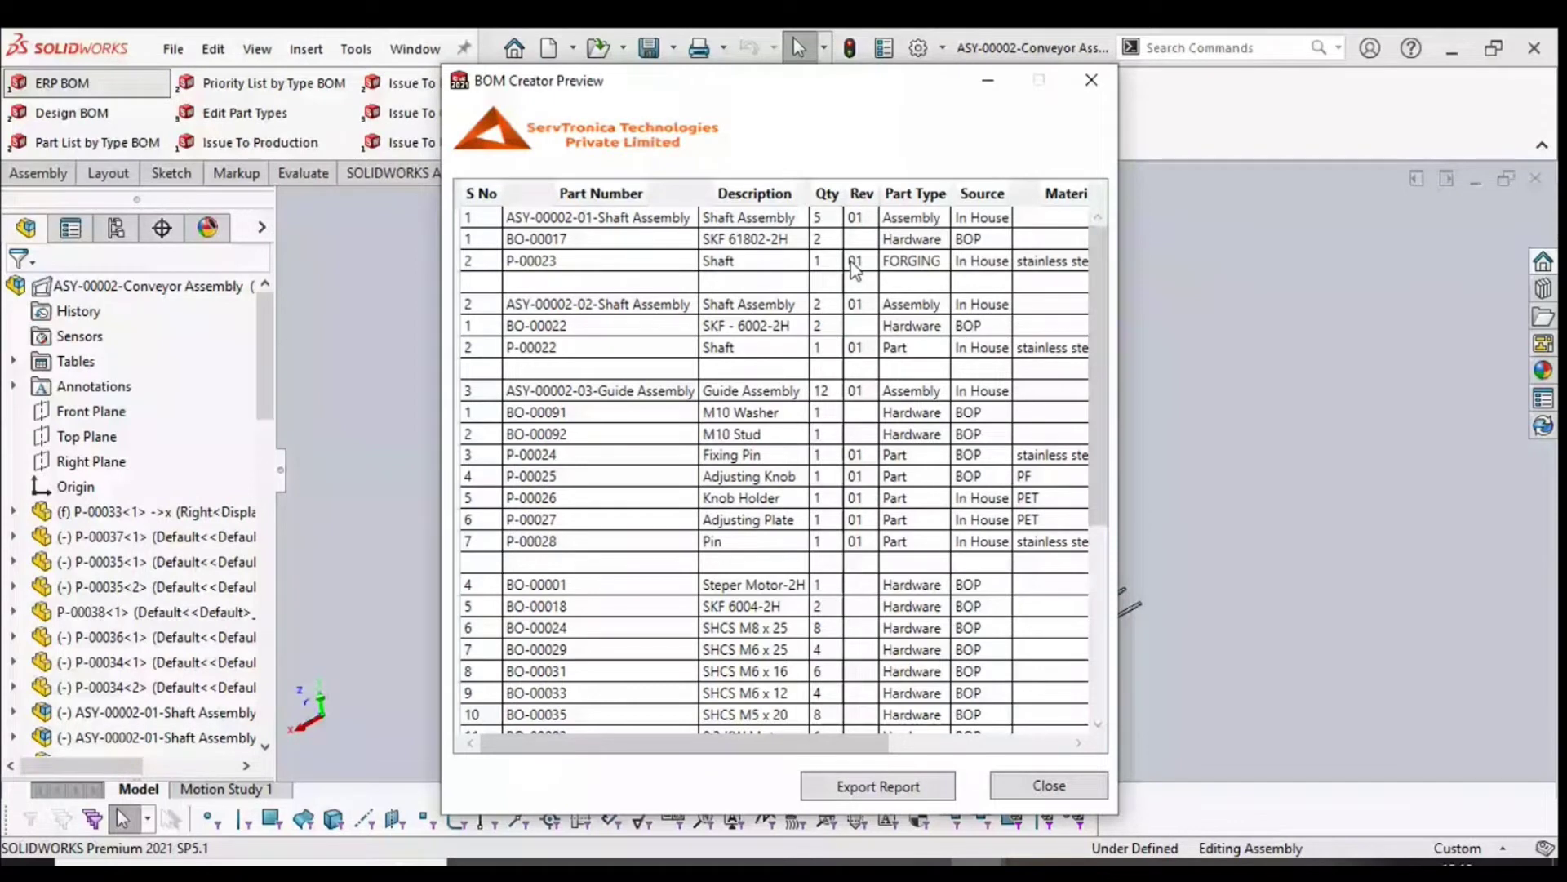
{"action": "left_click", "coordinate": [834, 779]}
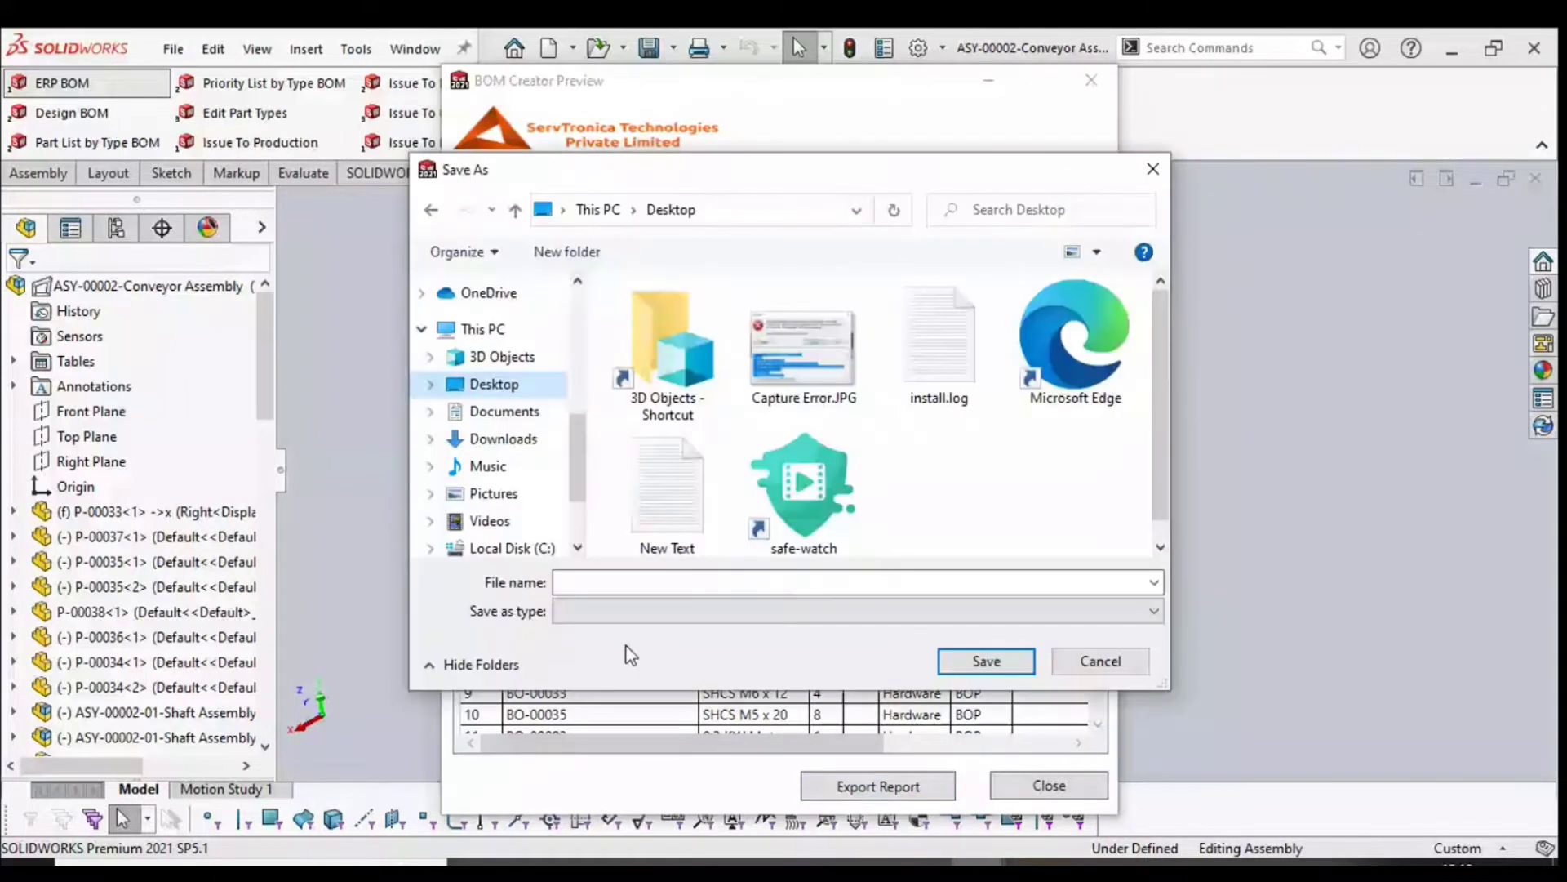
{"action": "type", "text": "ERP"}
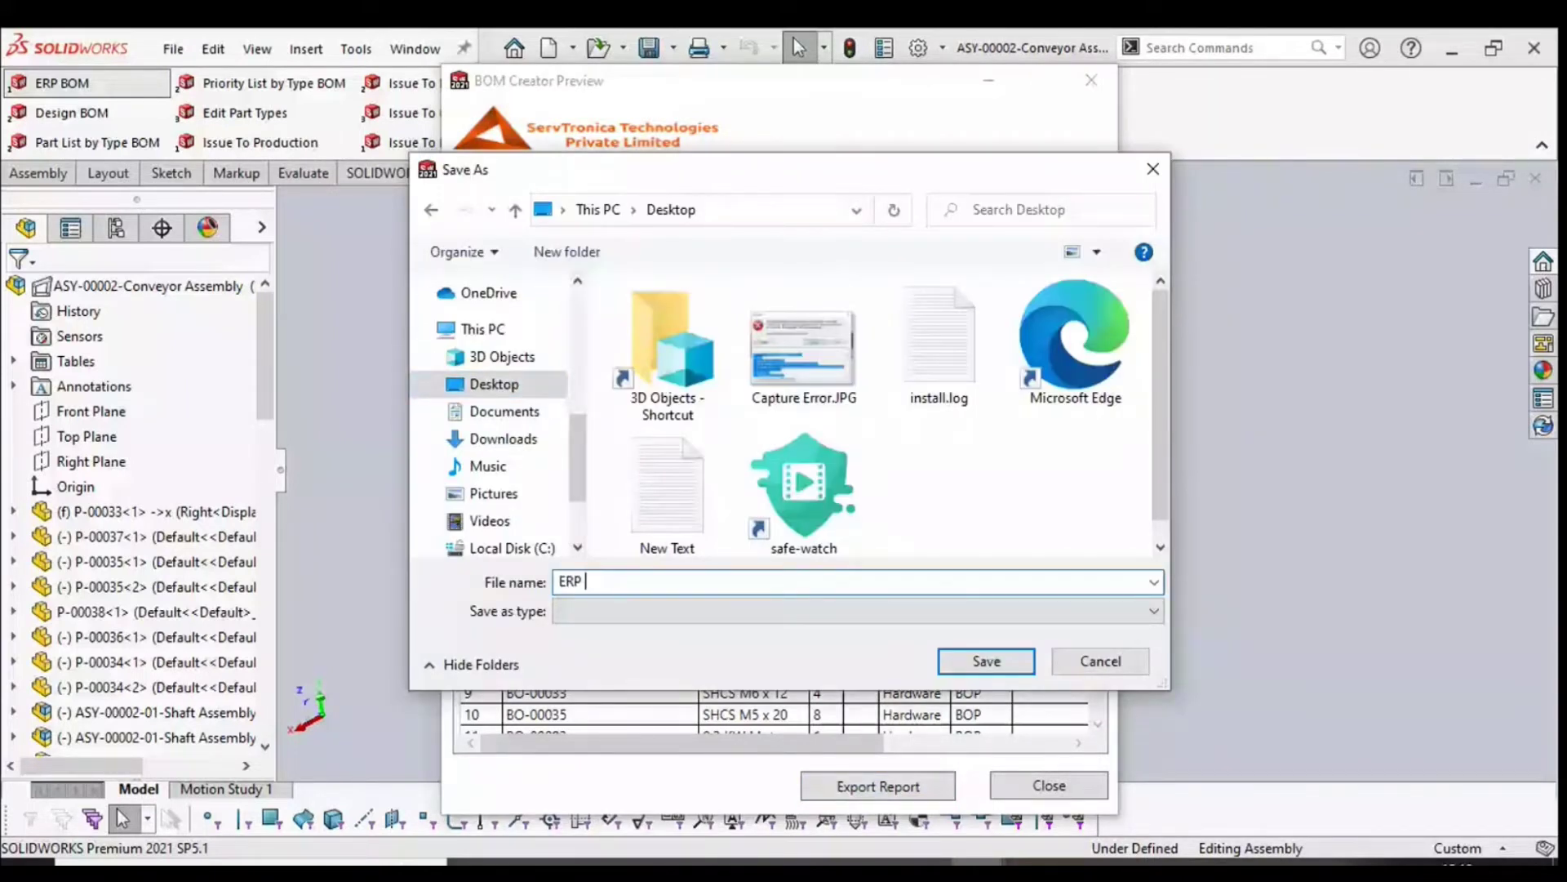
{"action": "key", "text": "Return"}
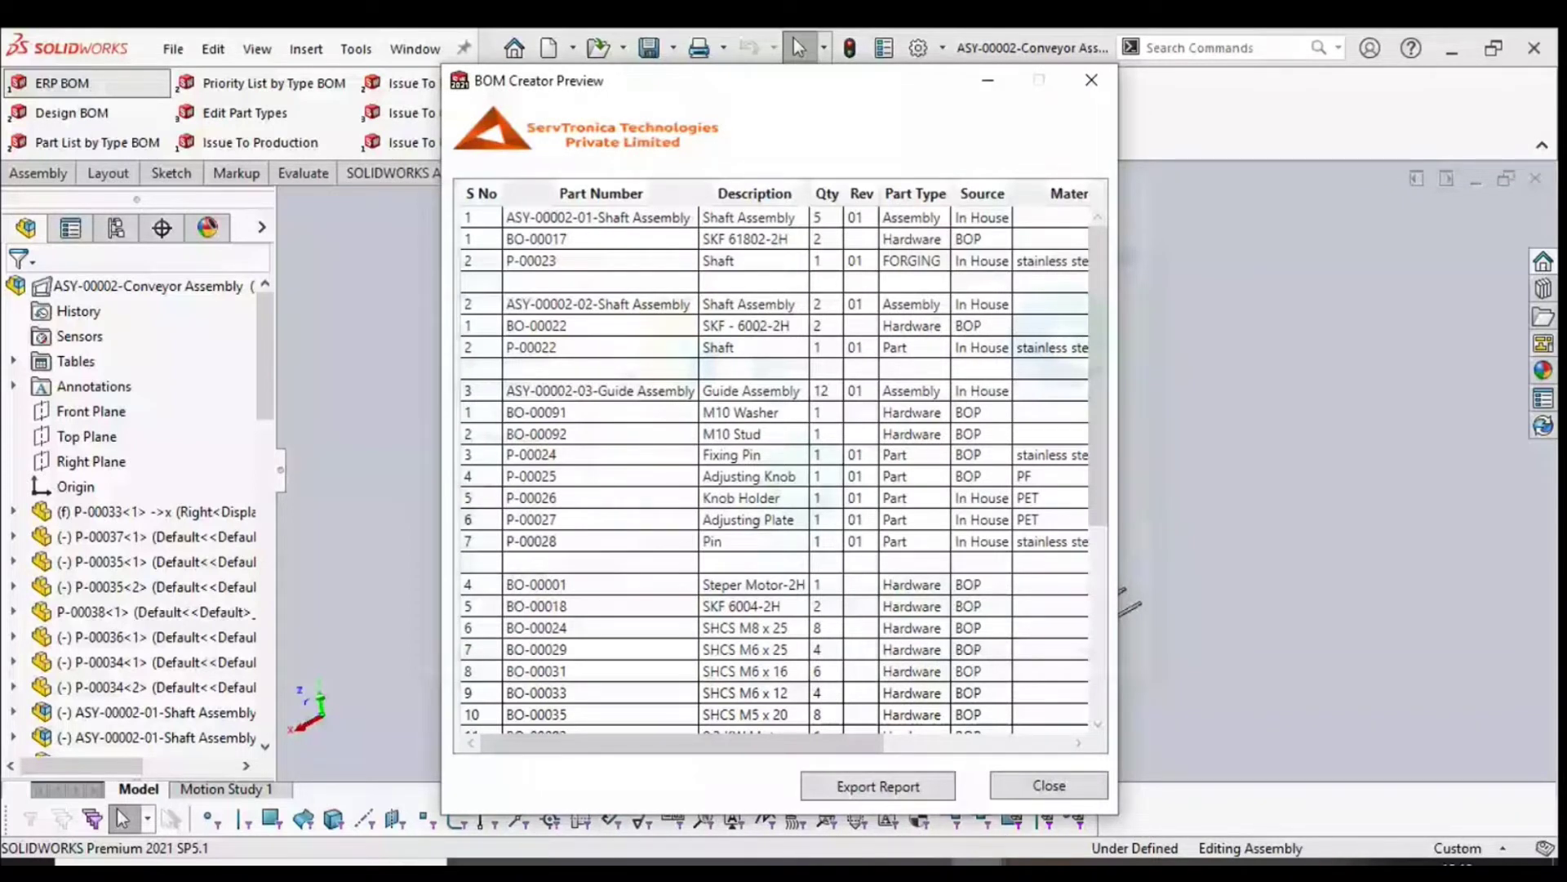
{"action": "left_click", "coordinate": [1024, 787]}
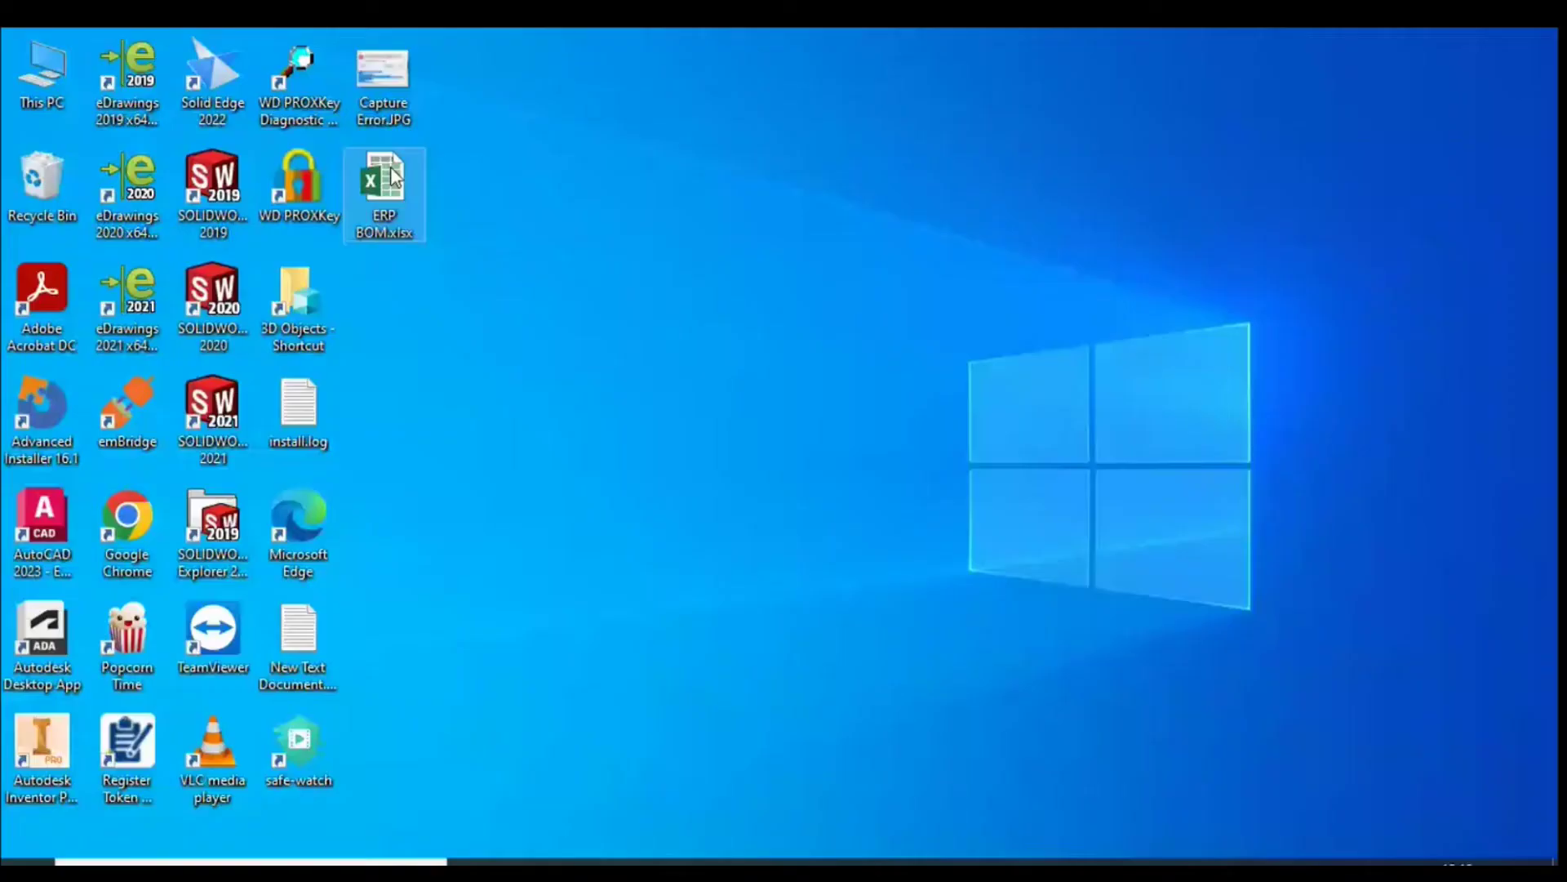
Open the exported ERP BOM.xlsx from the desktop in Excel, review its part rows and close the workbook.
{"action": "right_click", "coordinate": [416, 183]}
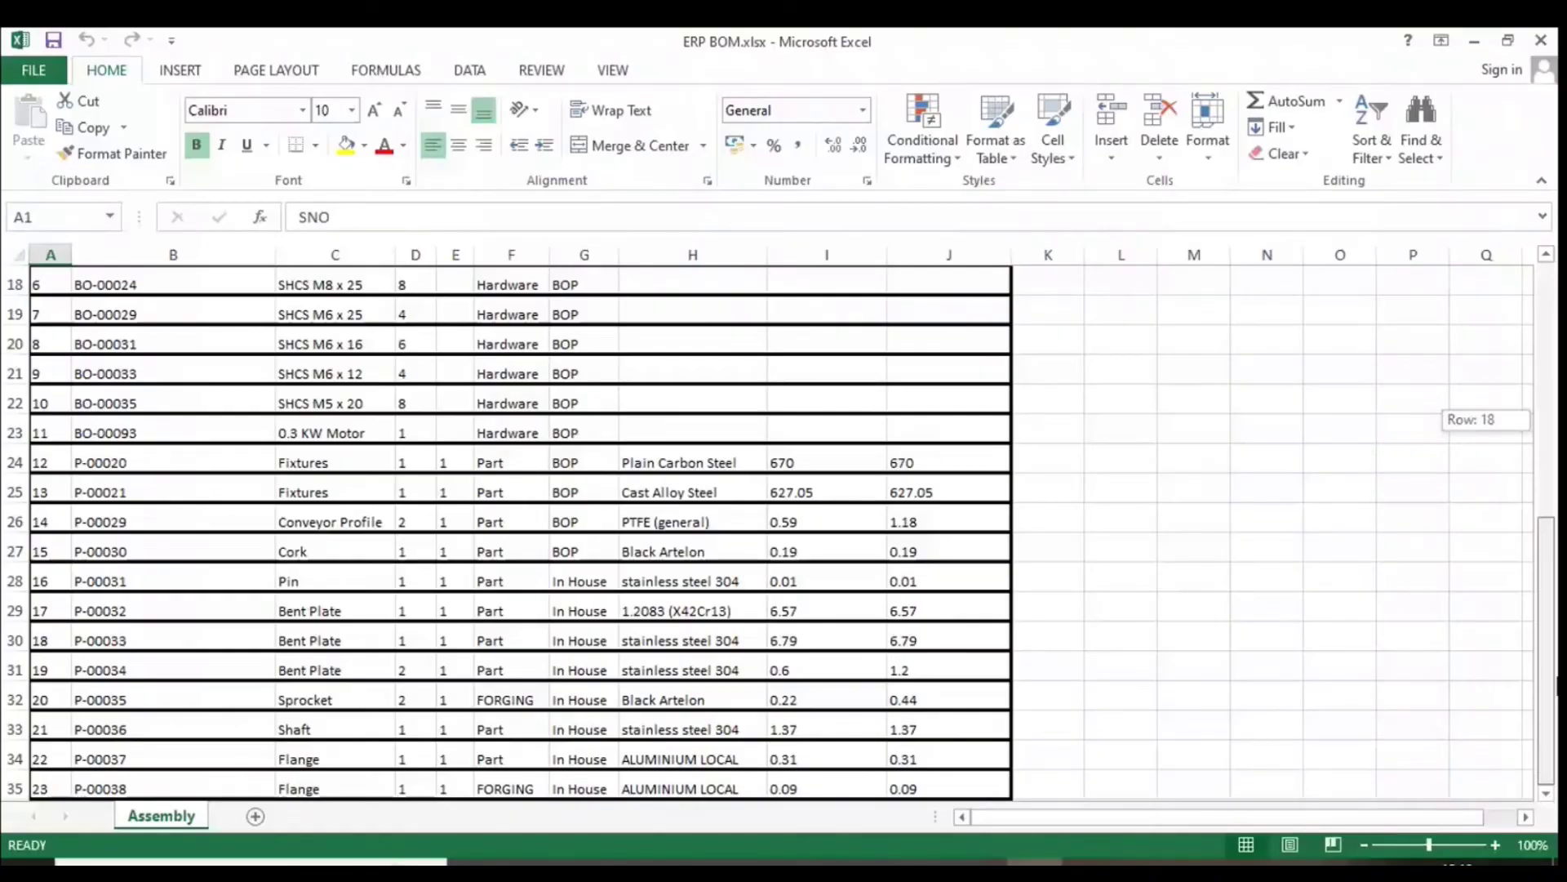
{"action": "left_click_drag", "start_coordinate": [1545, 644], "coordinate": [1545, 388]}
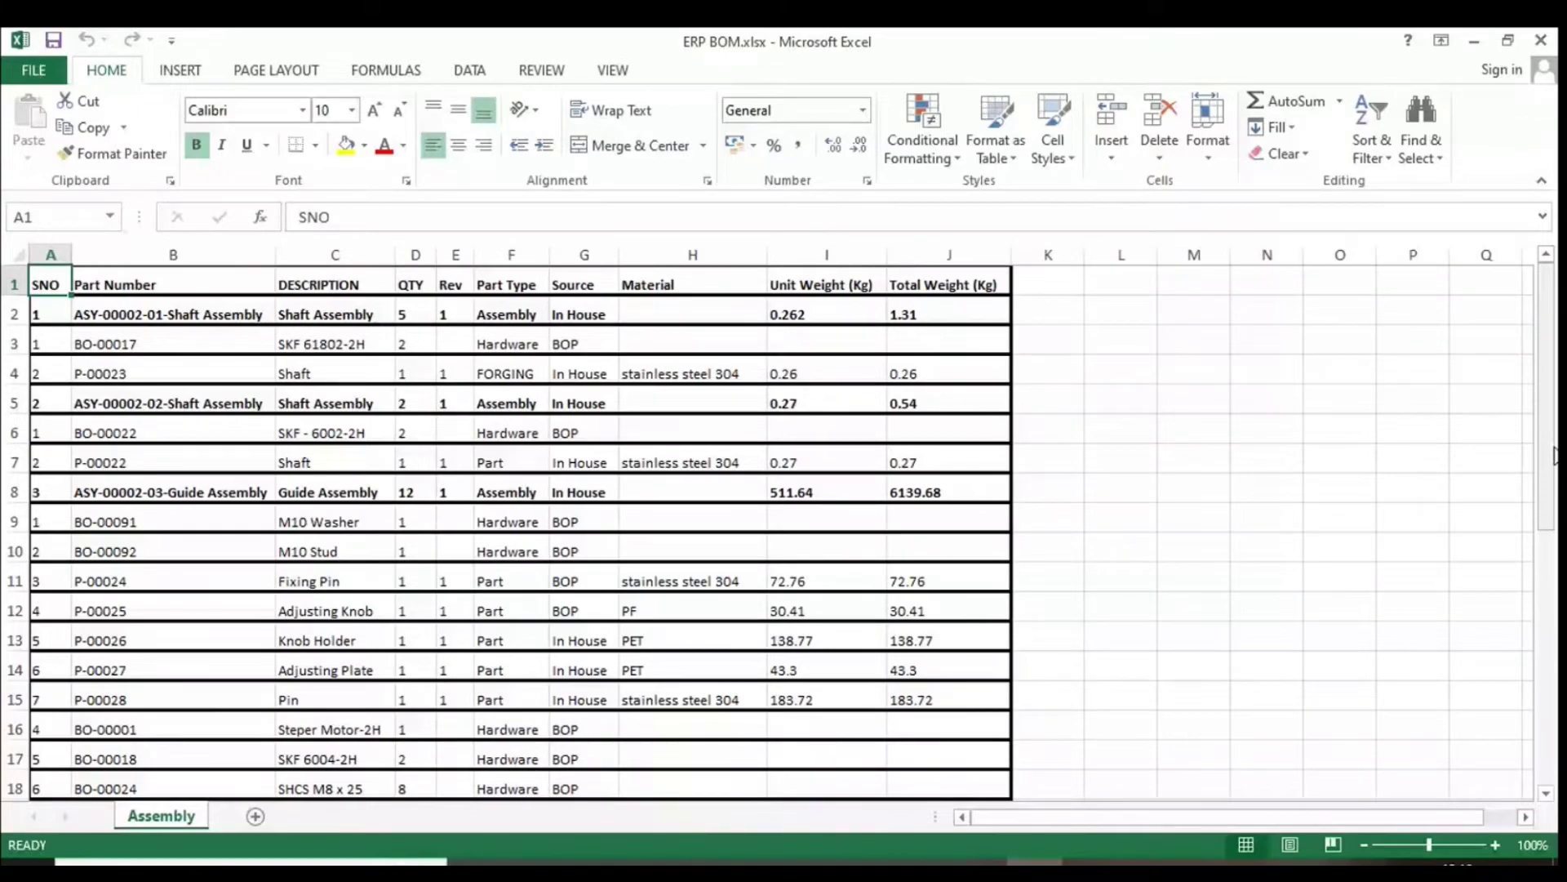
{"action": "left_click", "coordinate": [1543, 40]}
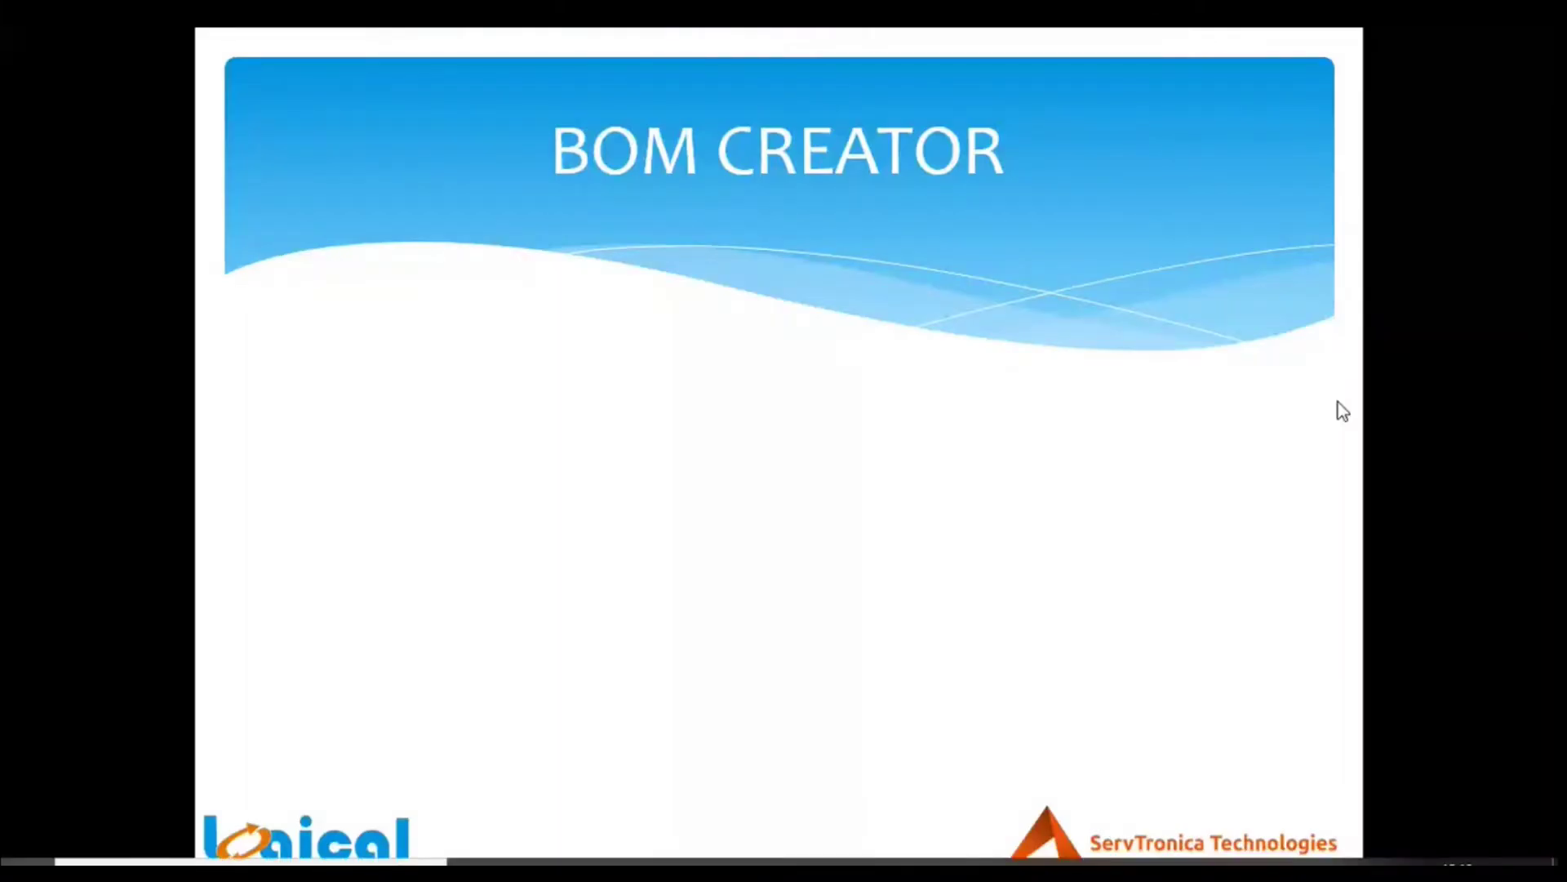
Return to SOLIDWORKS, generate the Design BOM of the conveyor assembly and review its part rows and material weights.
{"action": "key", "text": "super"}
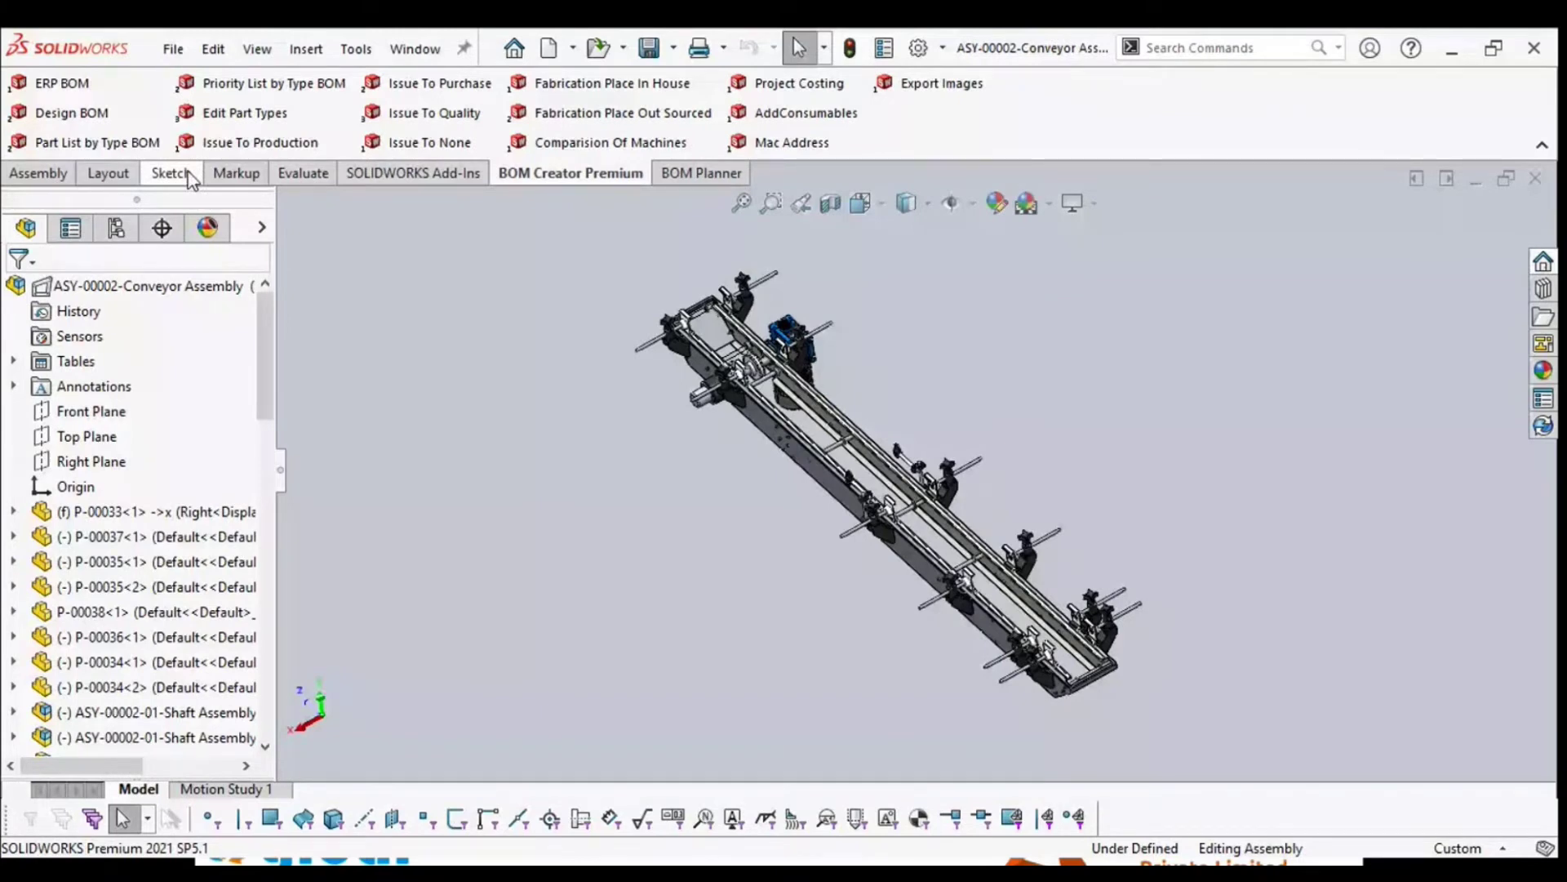
{"action": "left_click", "coordinate": [72, 113]}
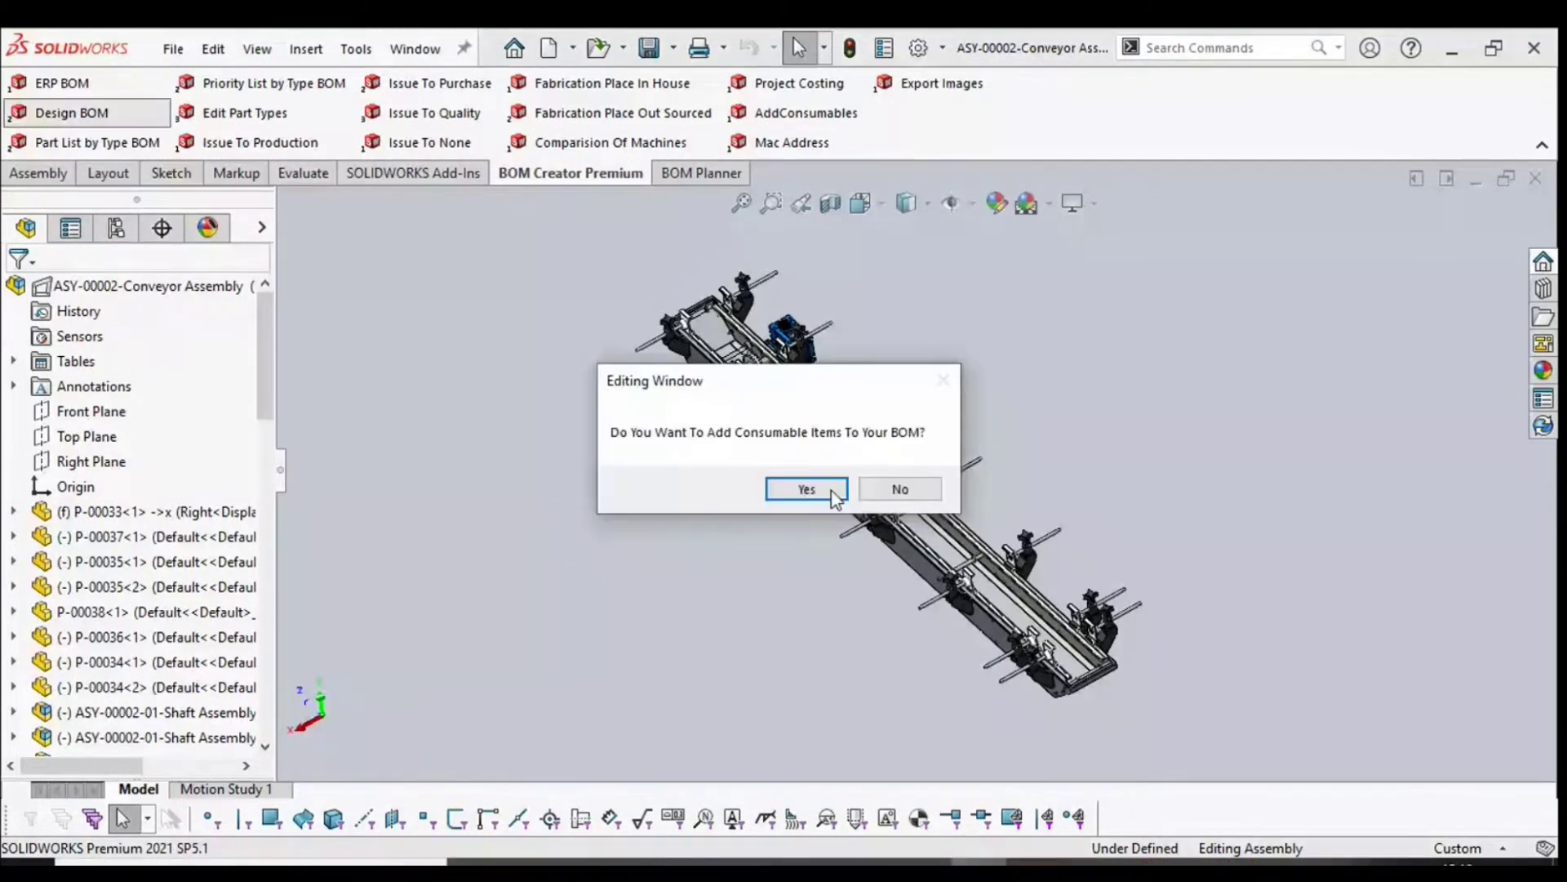
{"action": "left_click", "coordinate": [806, 490]}
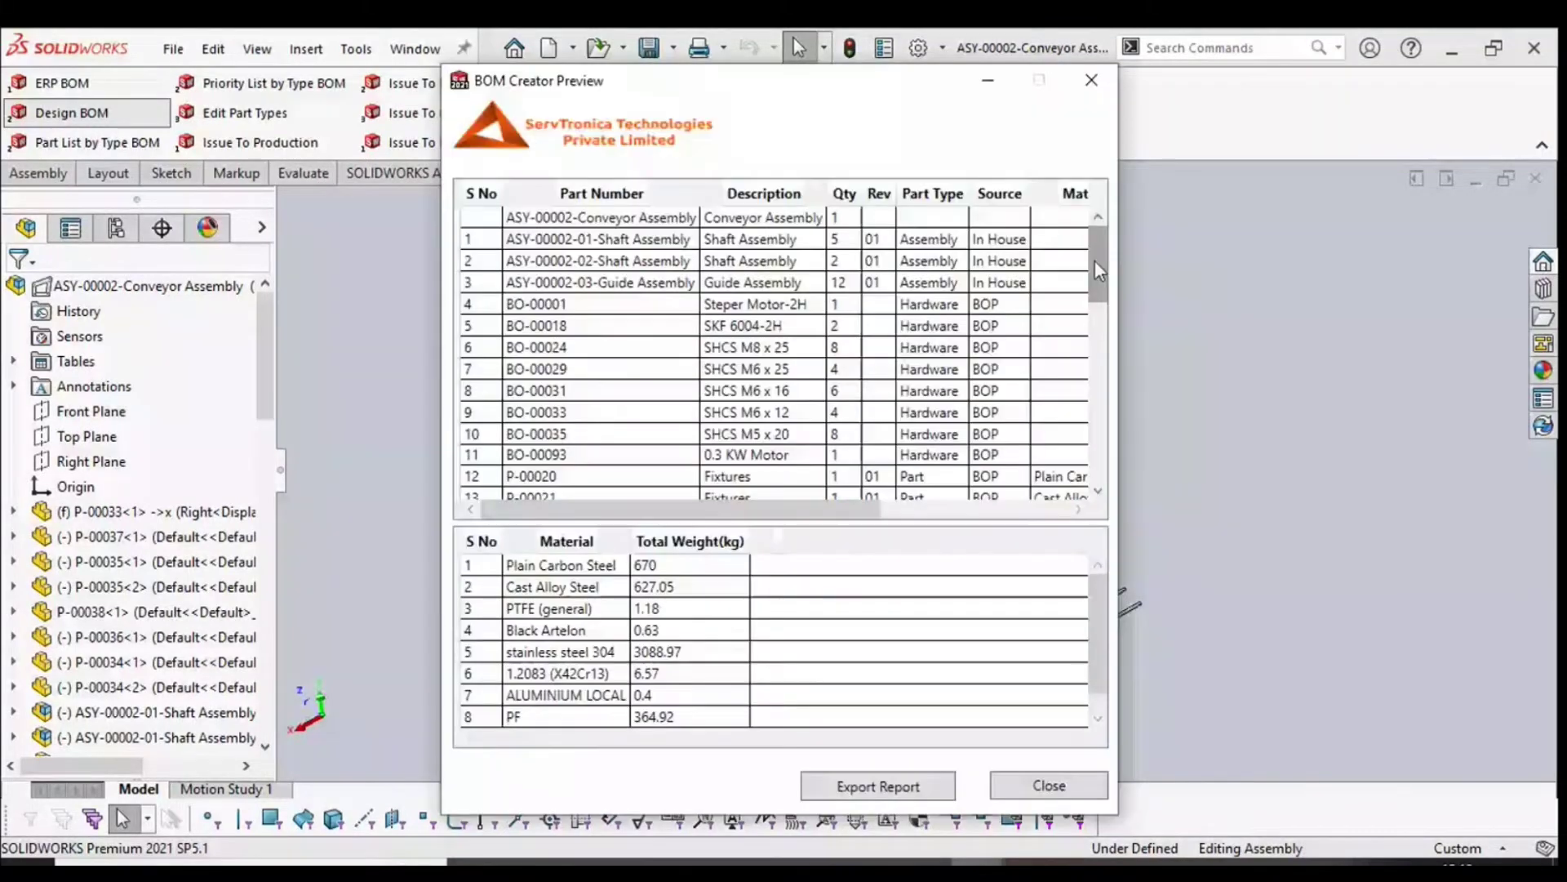
{"action": "left_click_drag", "start_coordinate": [1096, 265], "coordinate": [1091, 317]}
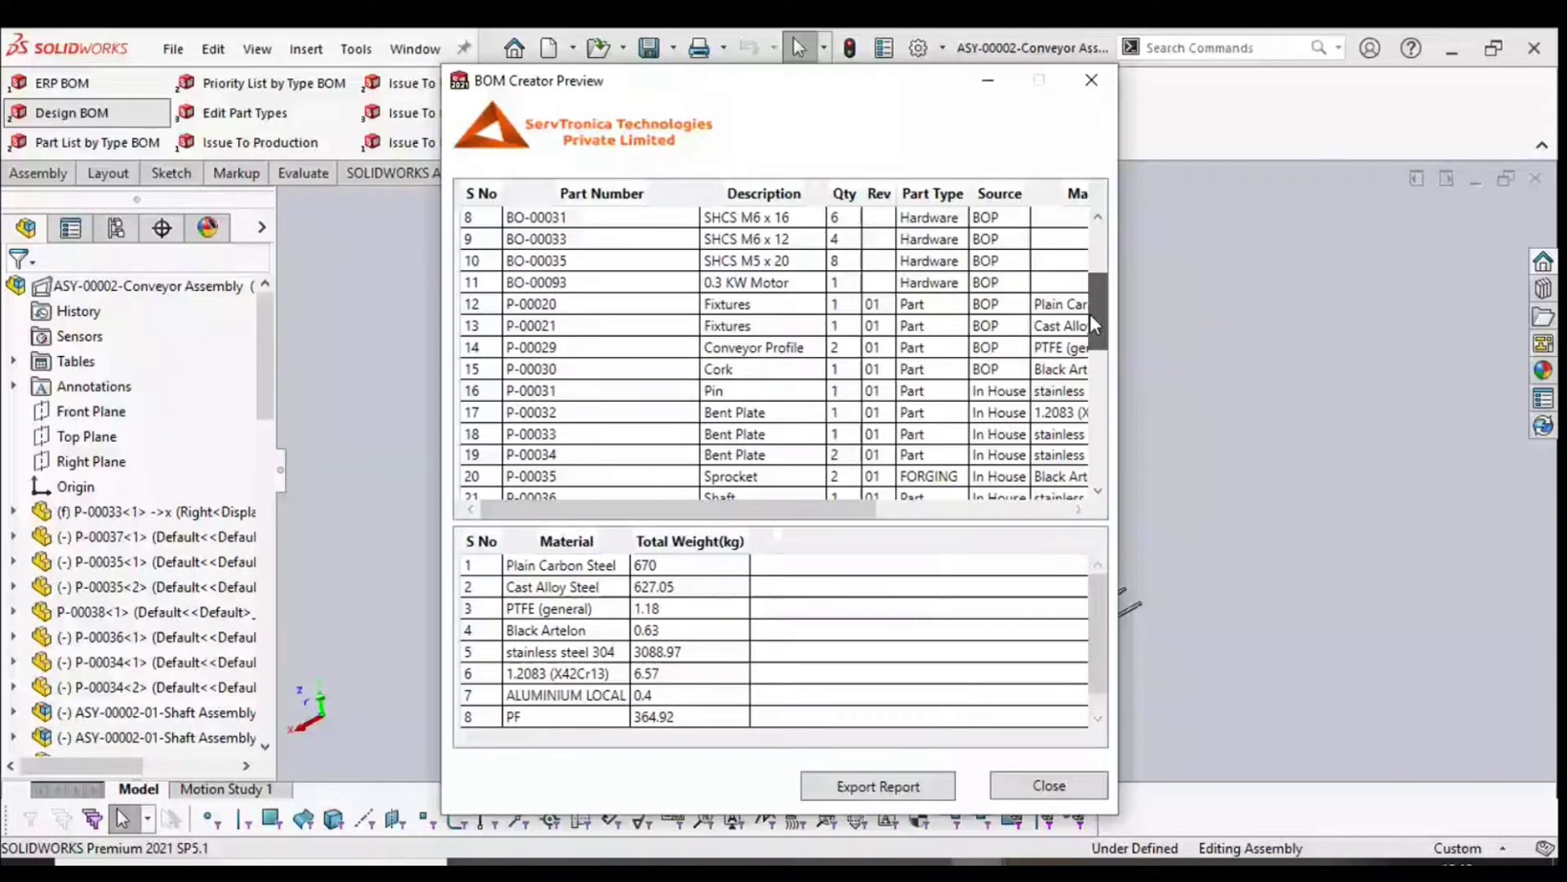
{"action": "scroll", "coordinate": [574, 221], "scroll_direction": "up", "scroll_amount": 3}
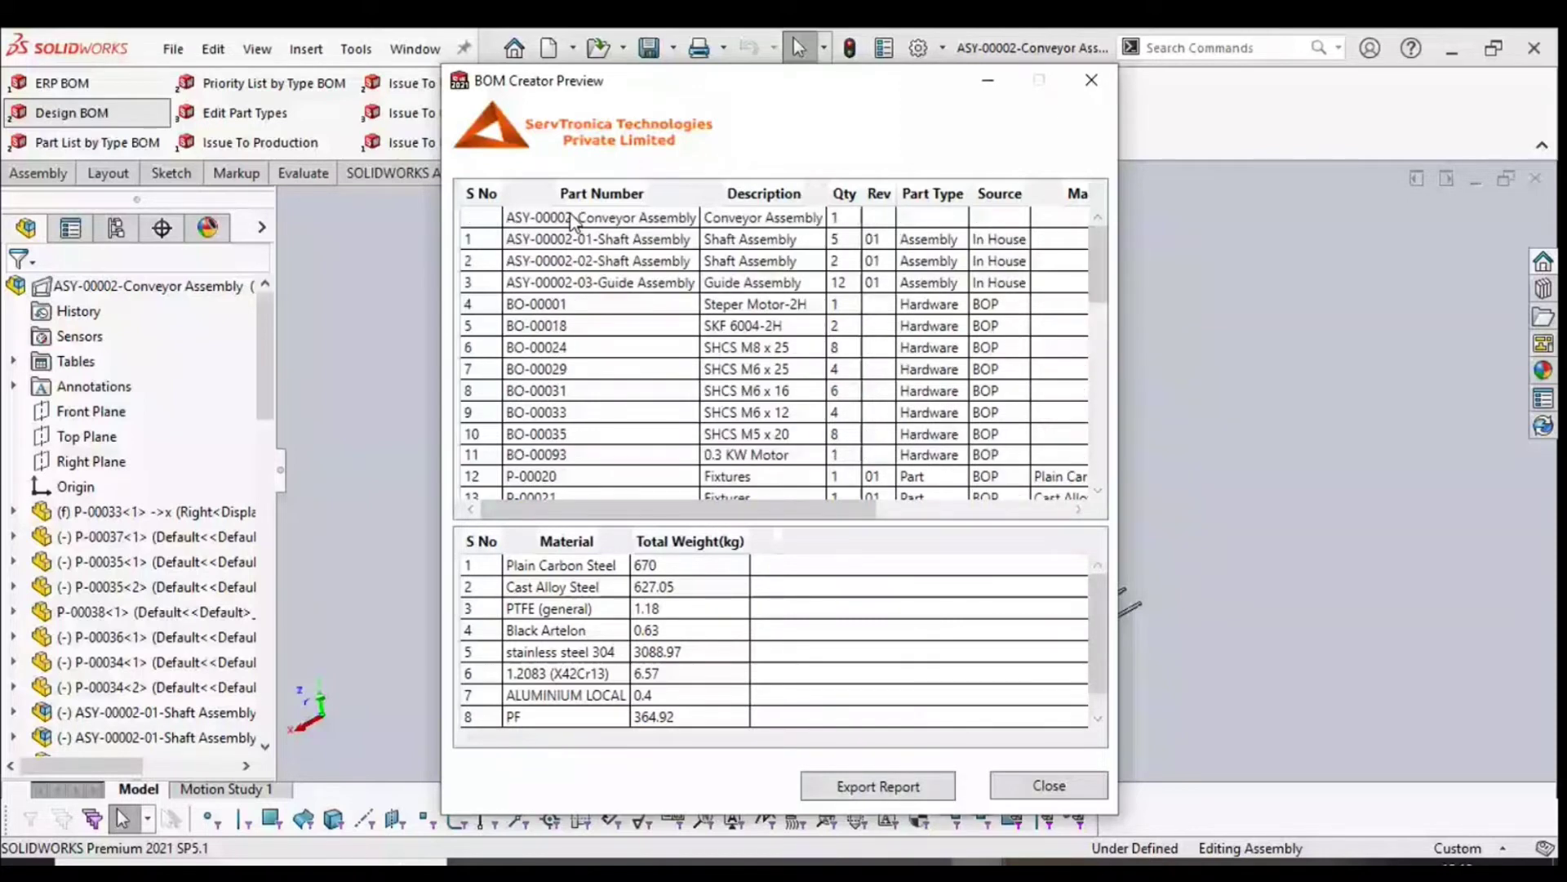
{"action": "left_click", "coordinate": [574, 221]}
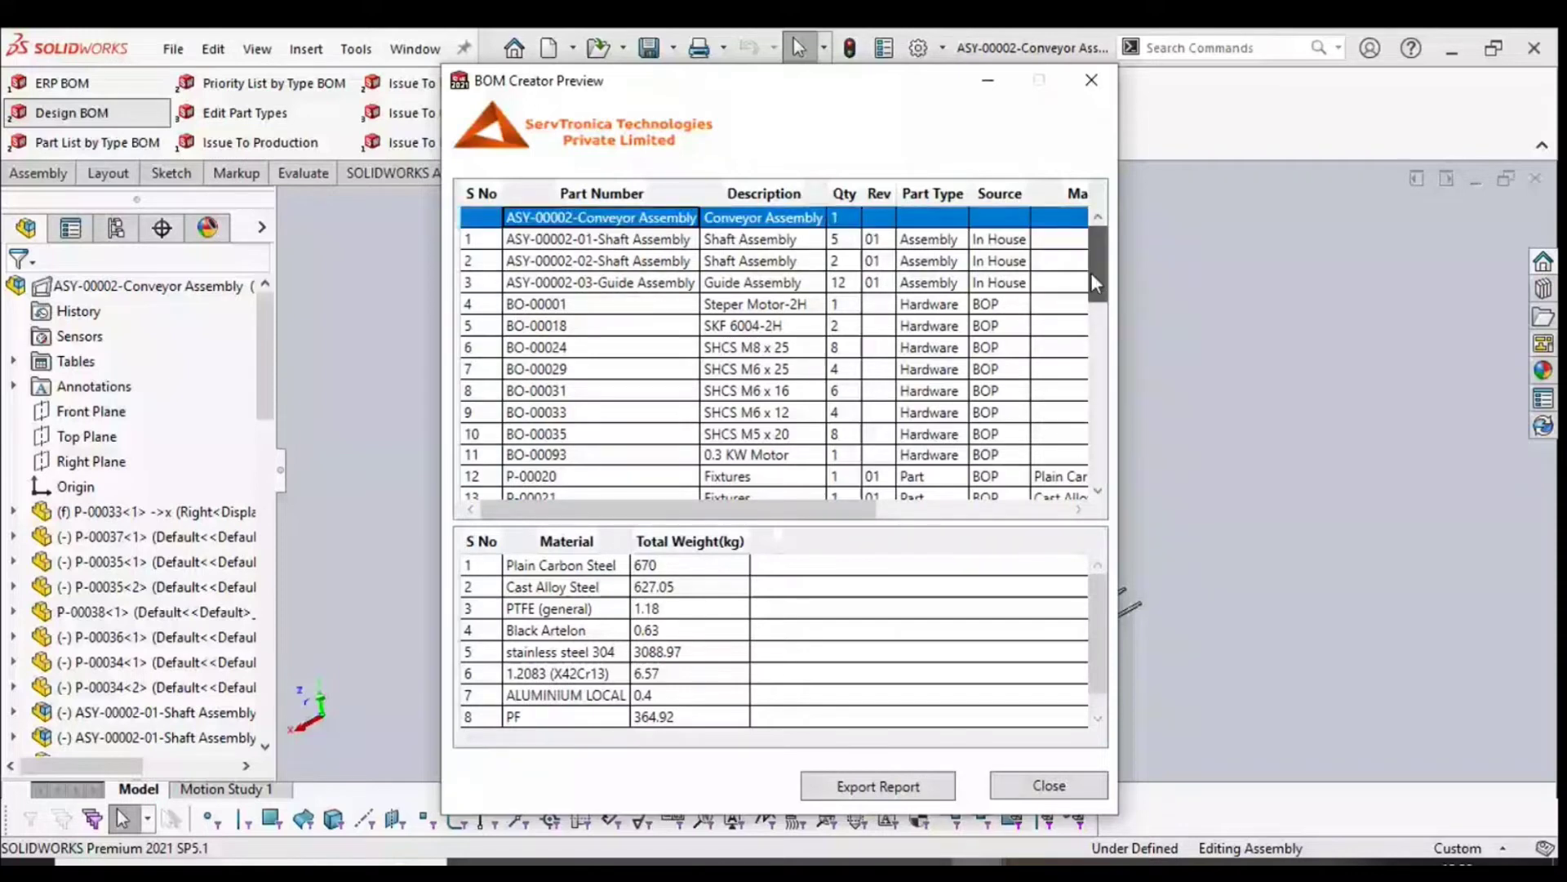
{"action": "left_click_drag", "start_coordinate": [1093, 276], "coordinate": [1113, 483]}
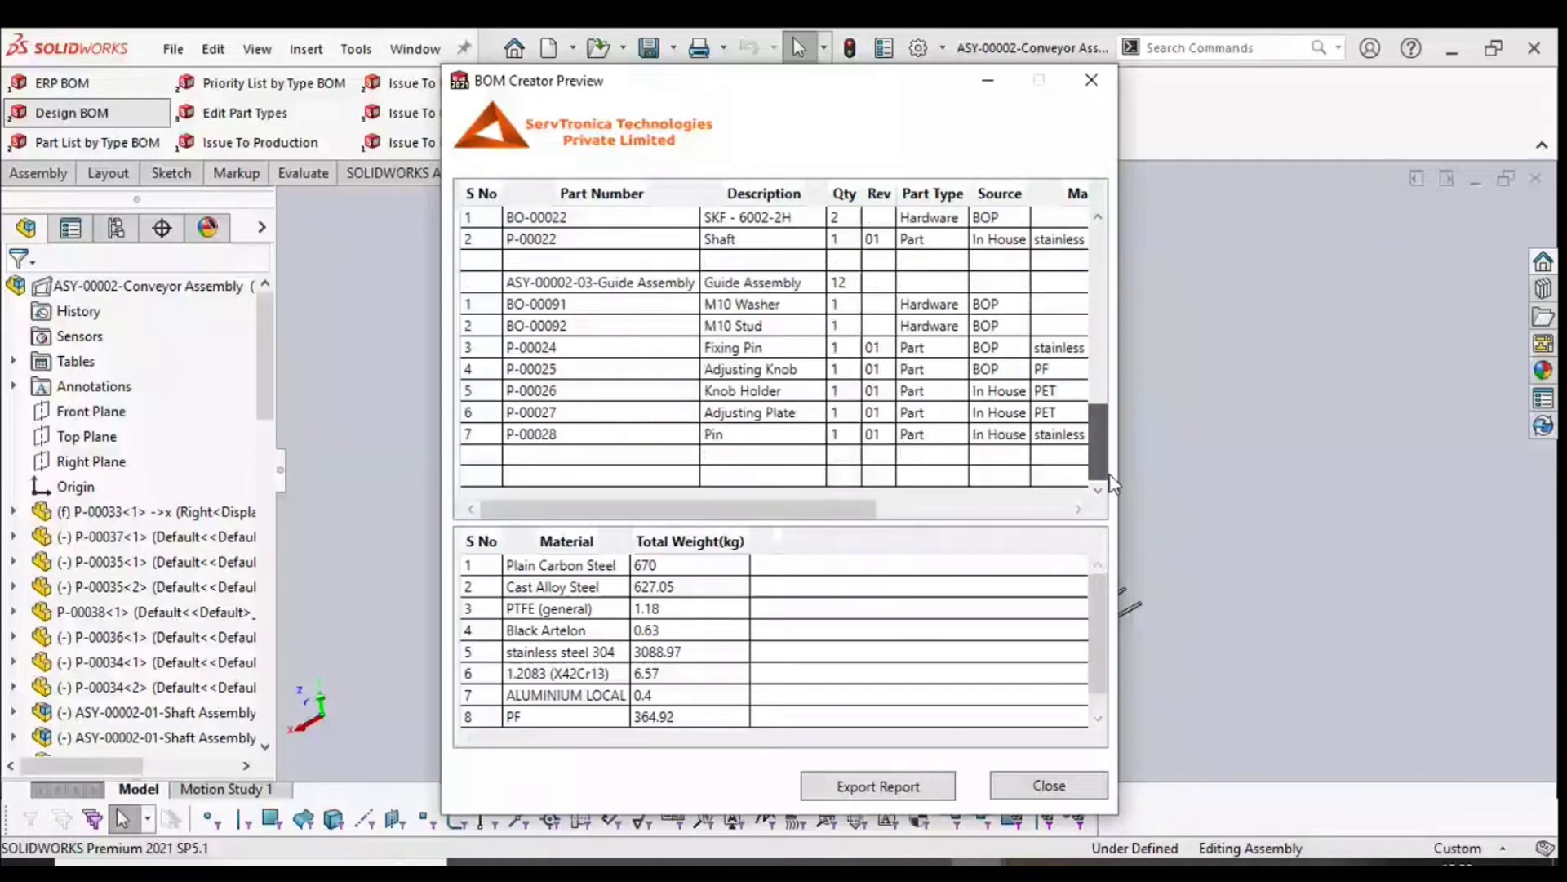
{"action": "left_click", "coordinate": [670, 567]}
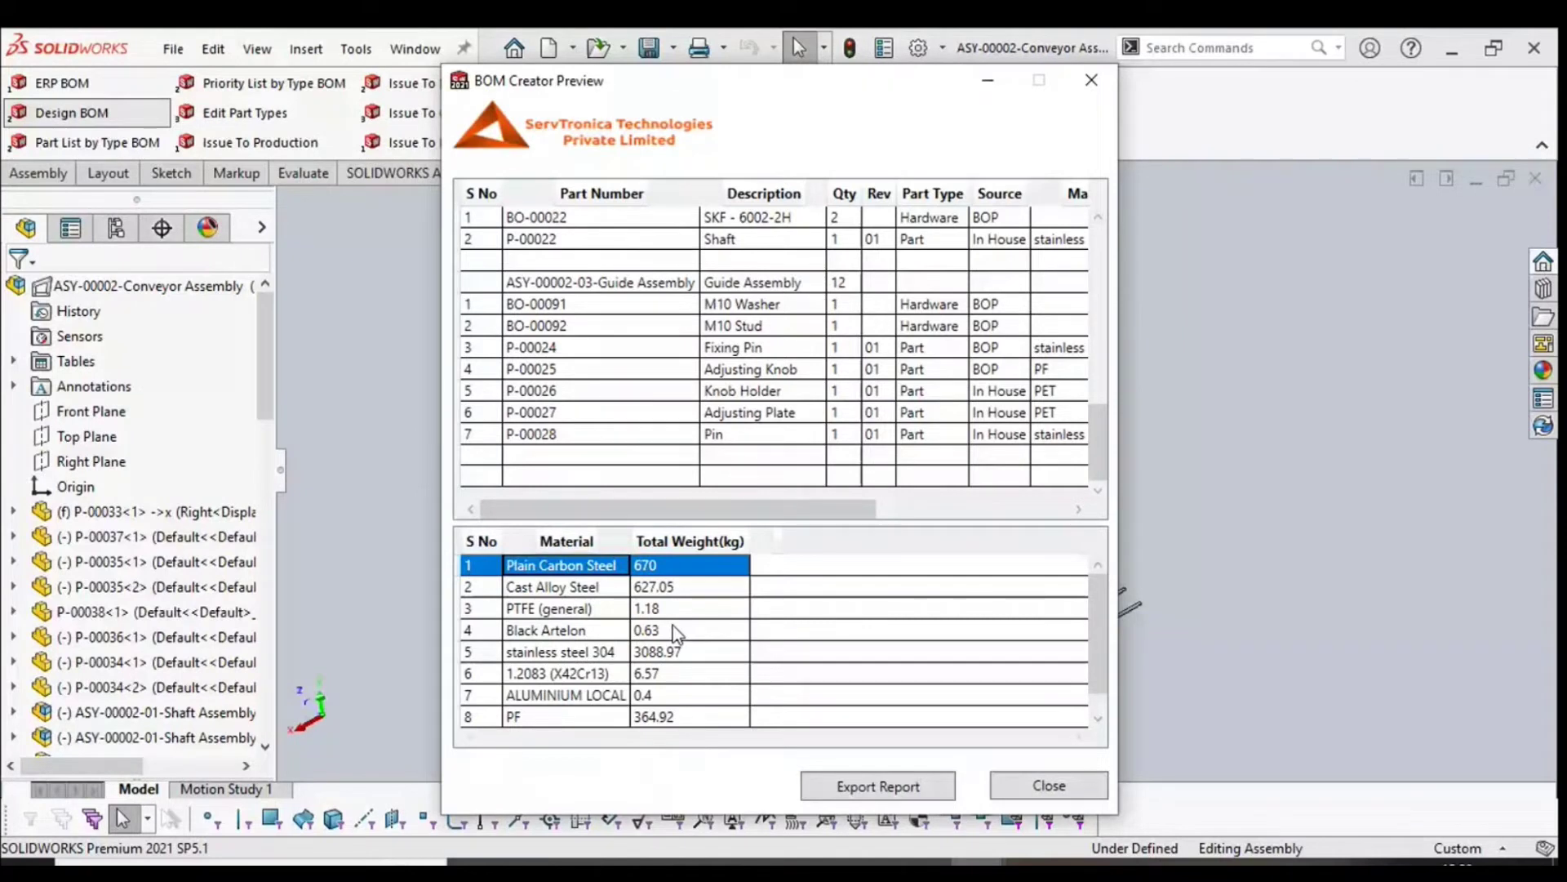
Export the Design BOM report to the Desktop with the file name "Design BOM".
{"action": "left_click", "coordinate": [878, 789]}
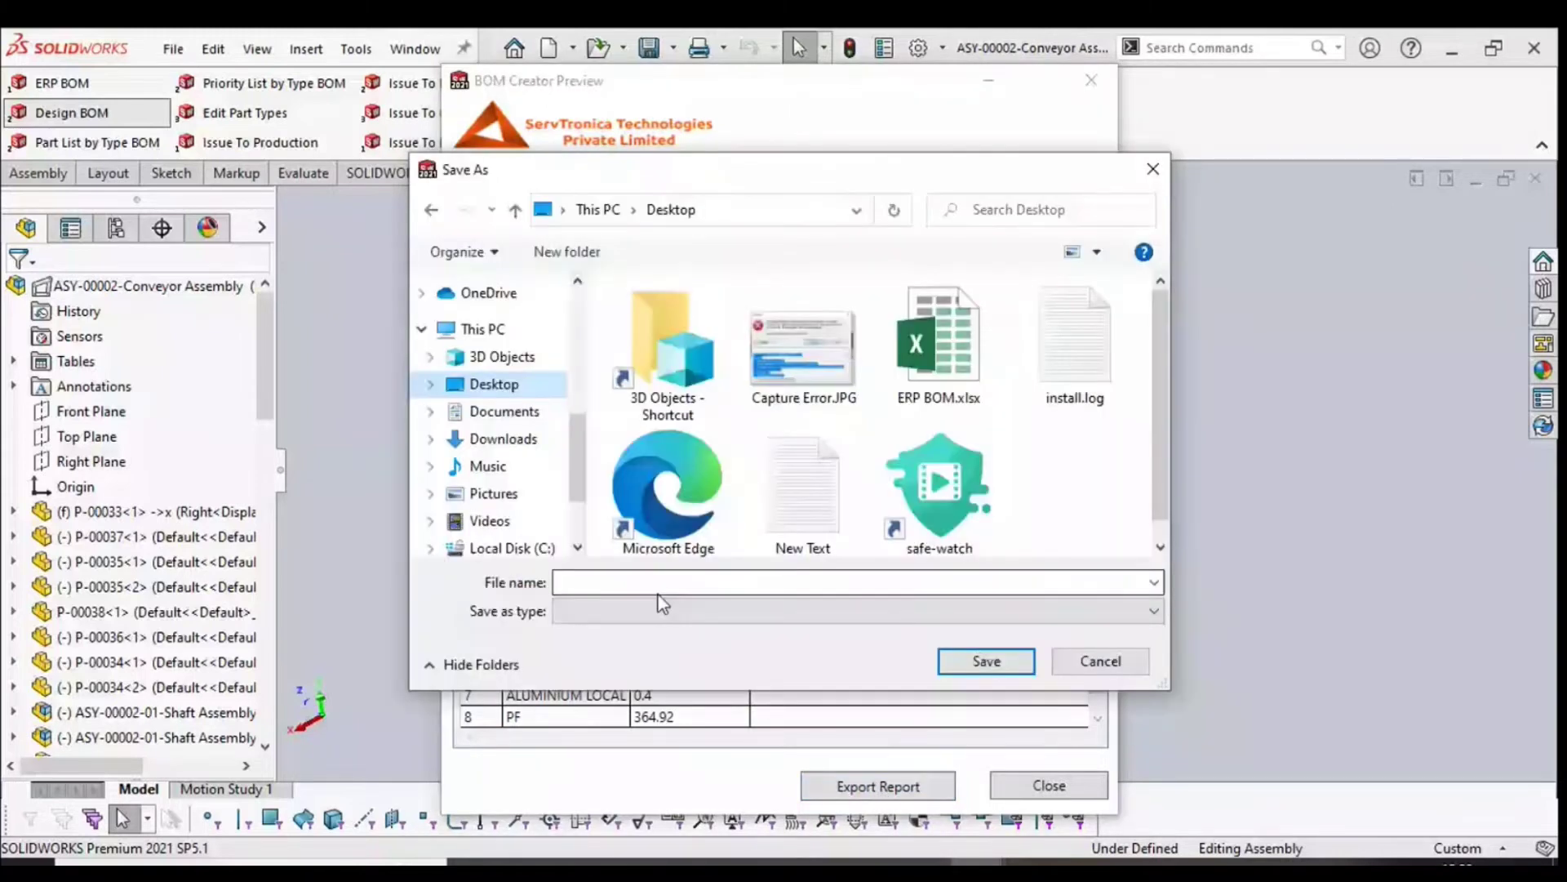
{"action": "left_click", "coordinate": [644, 580]}
{"action": "type", "text": "Design "}
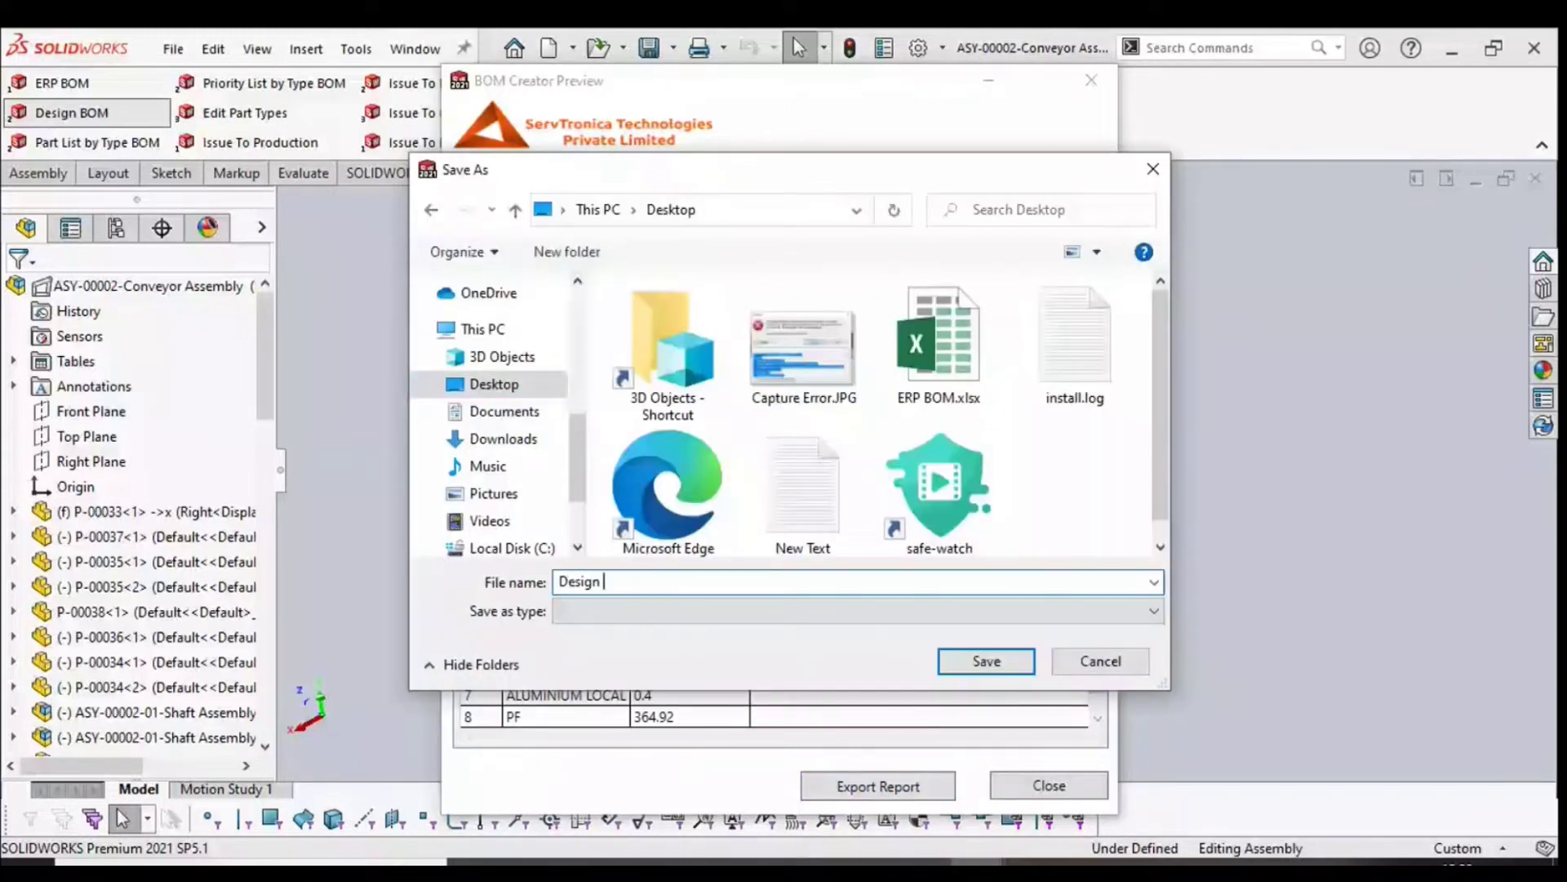
{"action": "type", "text": "BOM"}
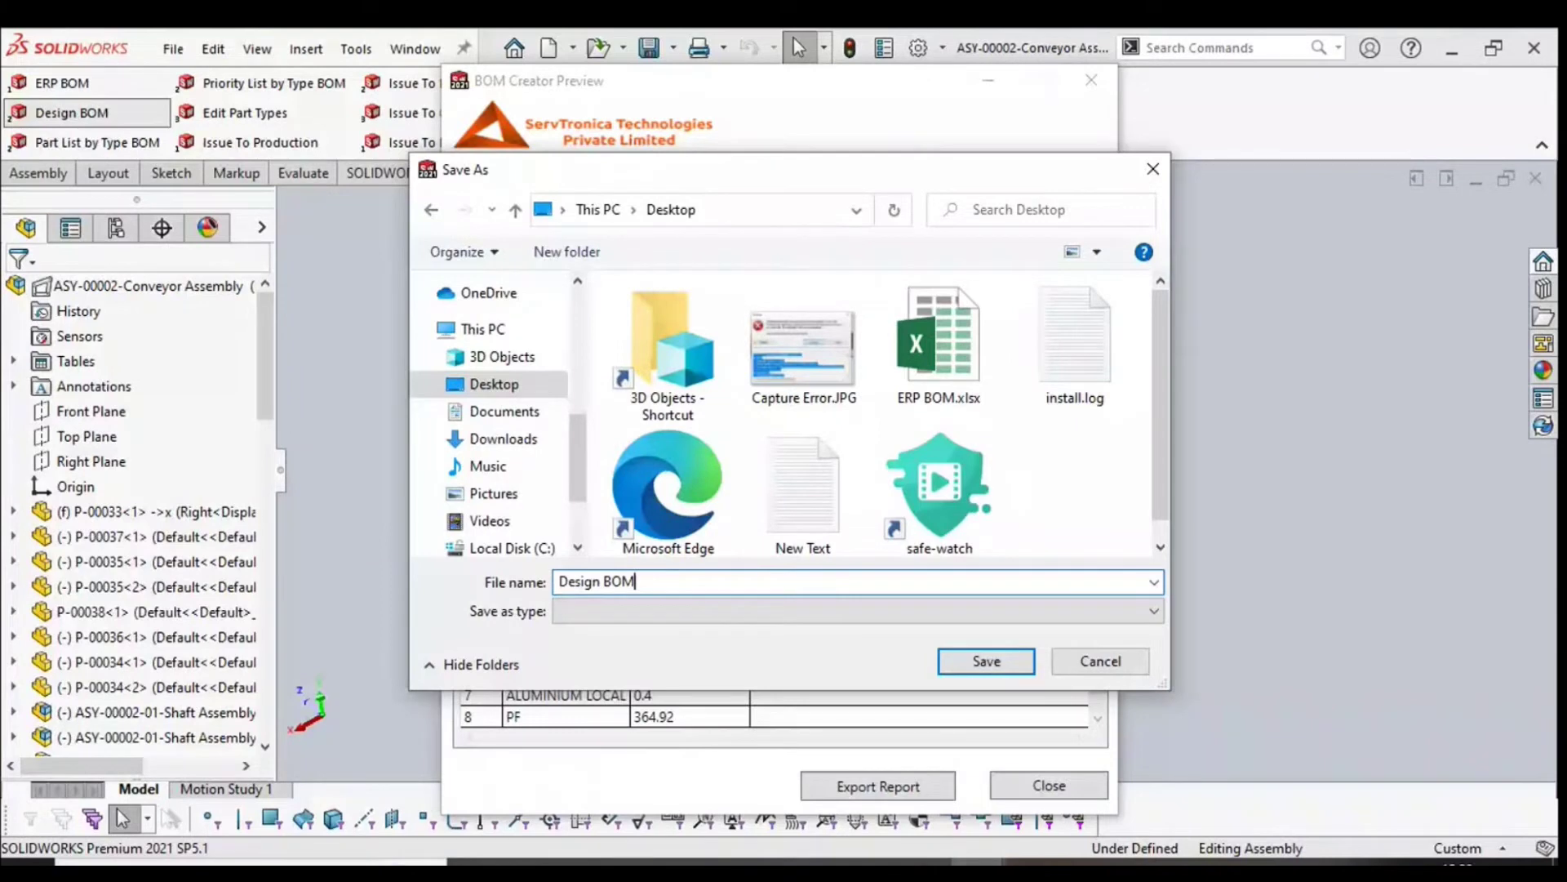
{"action": "key", "text": "Return"}
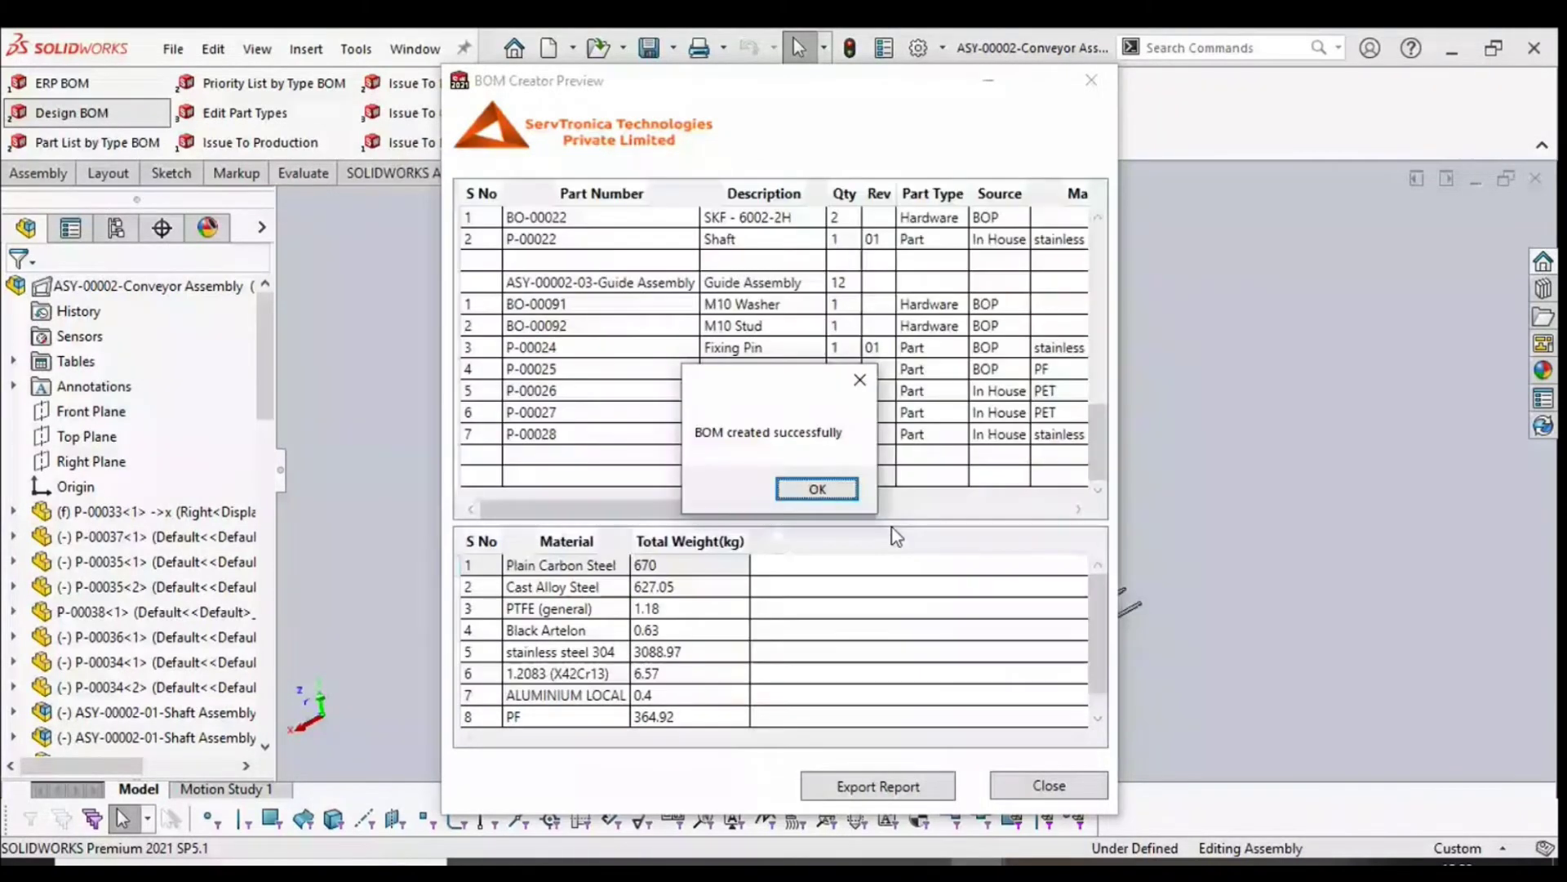
{"action": "key", "text": "Return"}
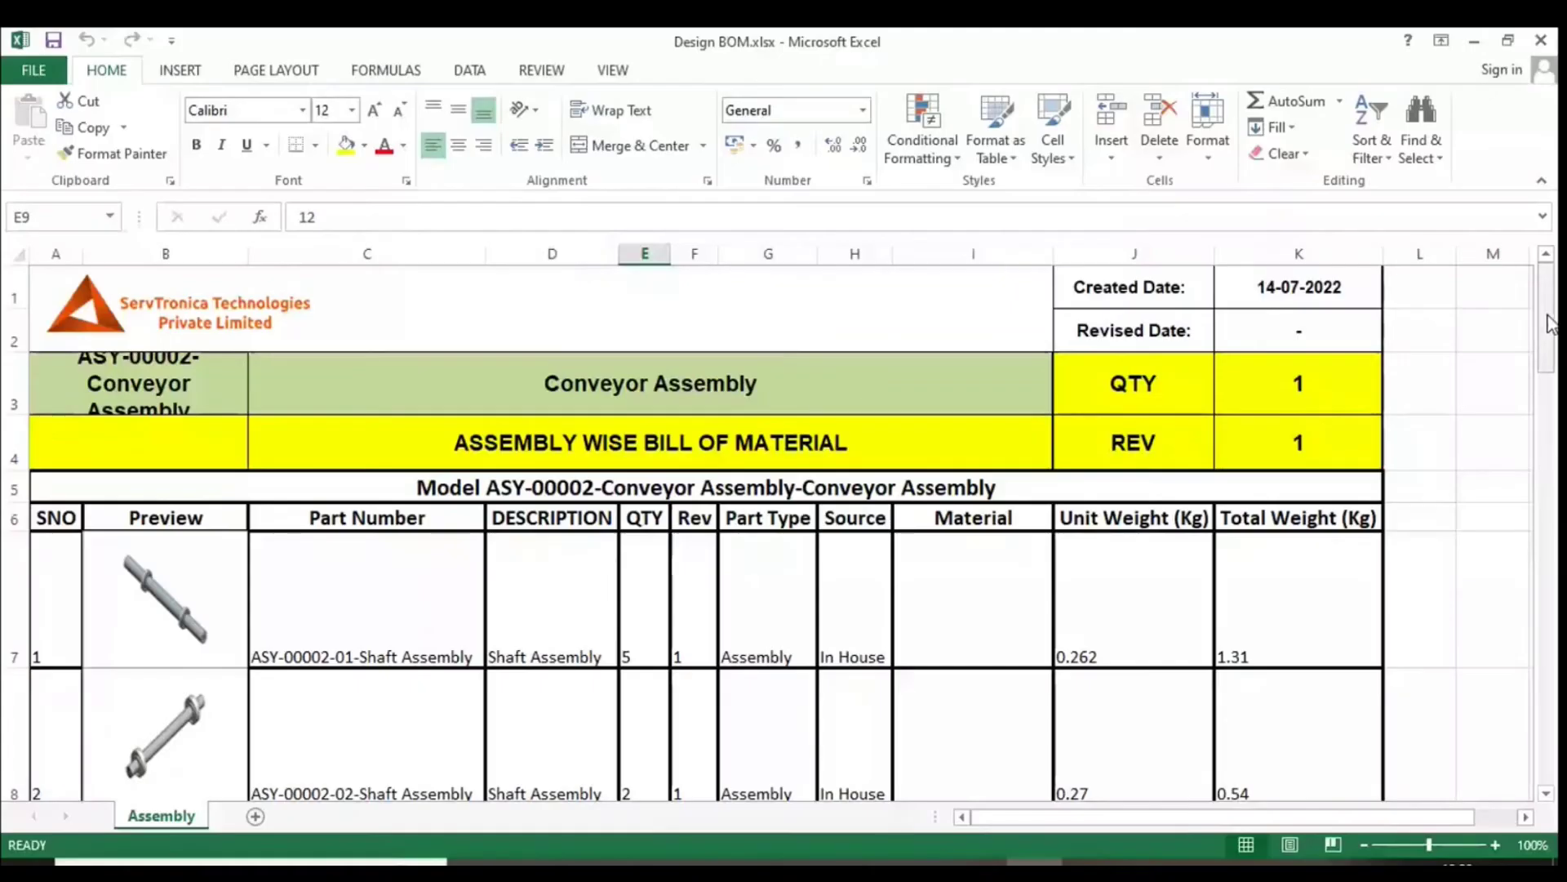
Review the exported Design BOM.xlsx in Excel, covering the part previews, the subassembly rows and the material weight table.
{"action": "left_click_drag", "start_coordinate": [1552, 323], "coordinate": [1553, 522]}
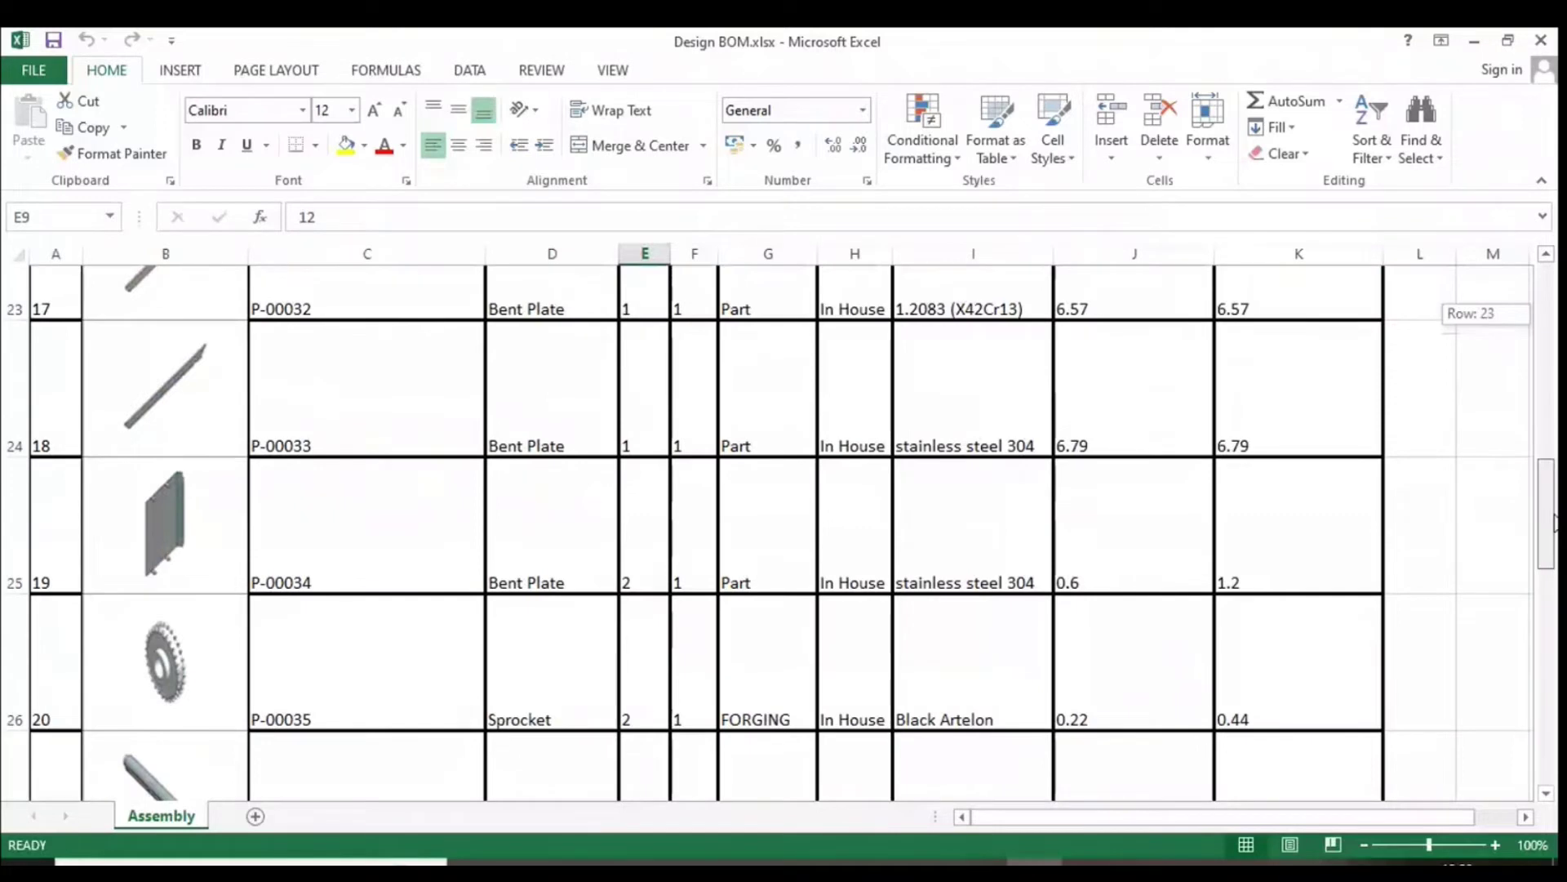
{"action": "left_click_drag", "start_coordinate": [1553, 522], "coordinate": [1531, 700]}
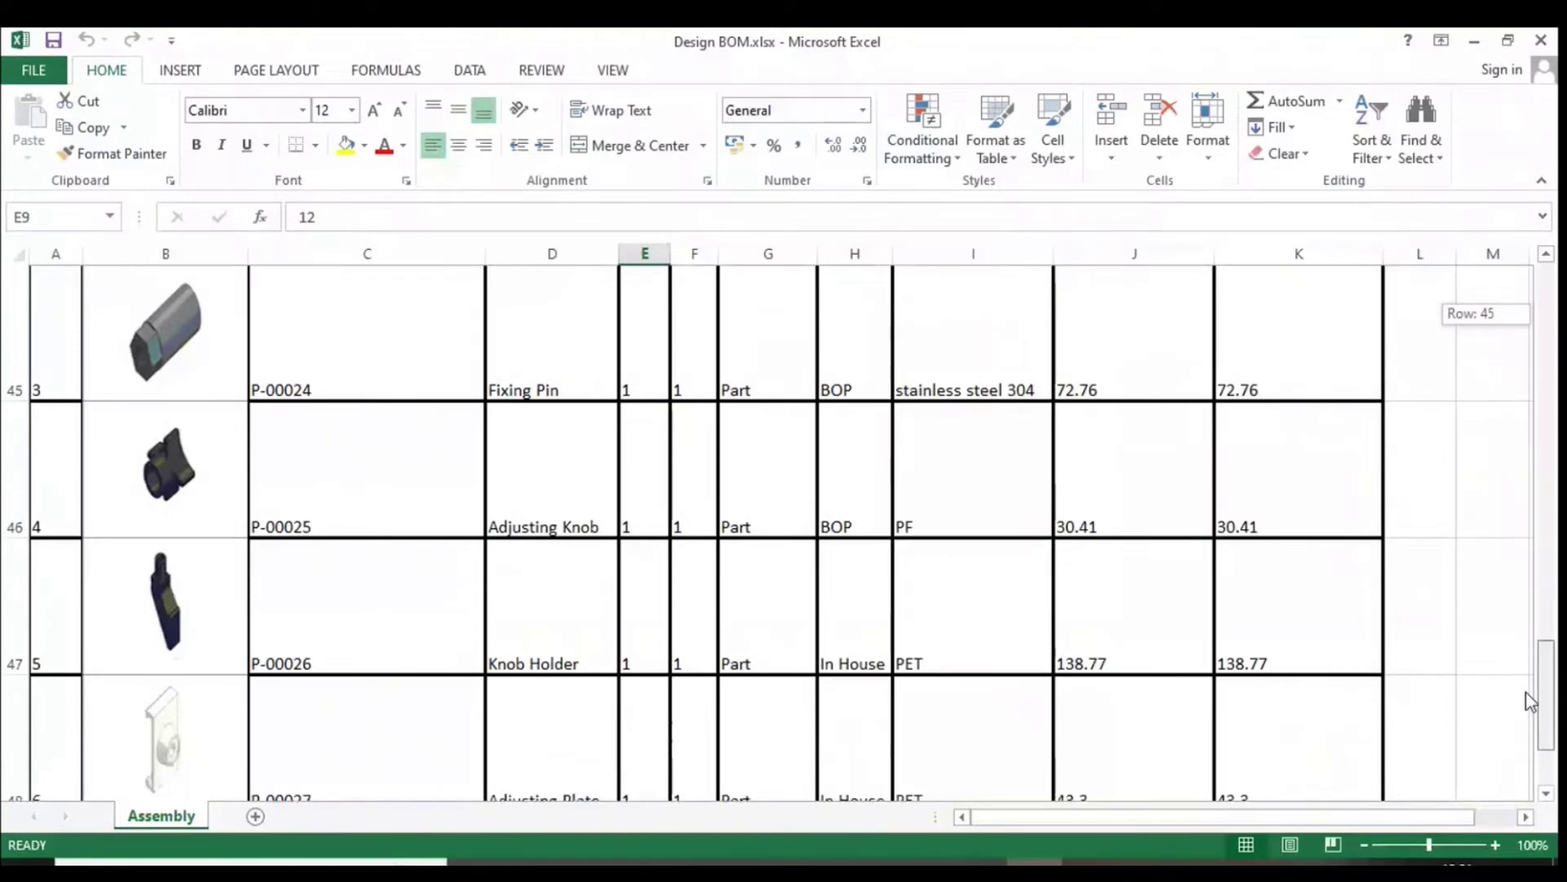
{"action": "left_click_drag", "start_coordinate": [1531, 700], "coordinate": [1533, 747]}
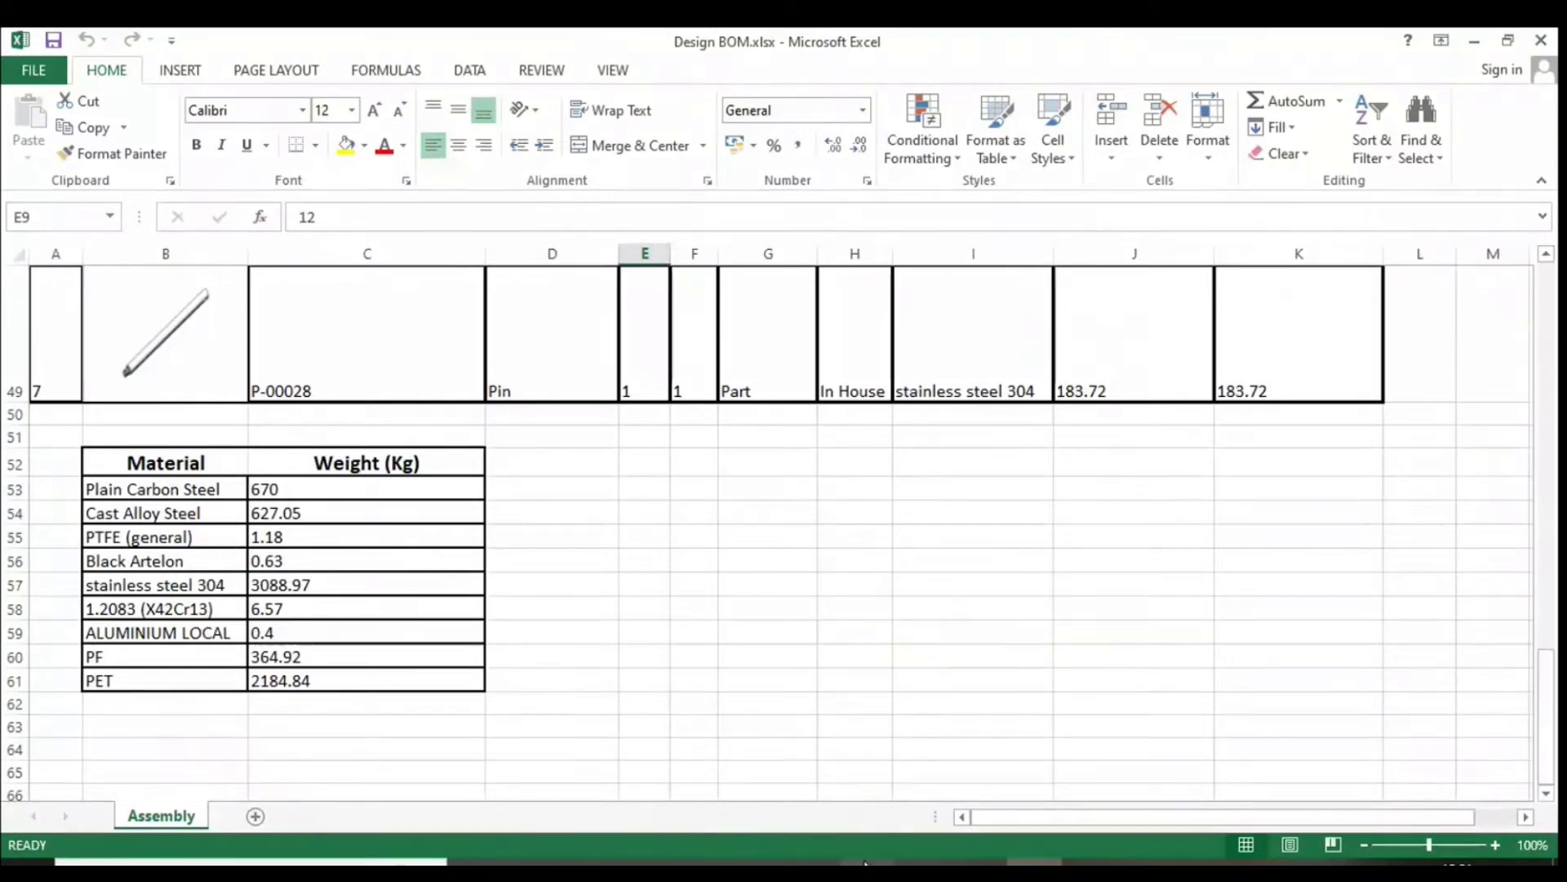
{"action": "left_click", "coordinate": [318, 497]}
{"action": "left_click_drag", "start_coordinate": [317, 497], "coordinate": [351, 682]}
{"action": "left_click", "coordinate": [849, 562]}
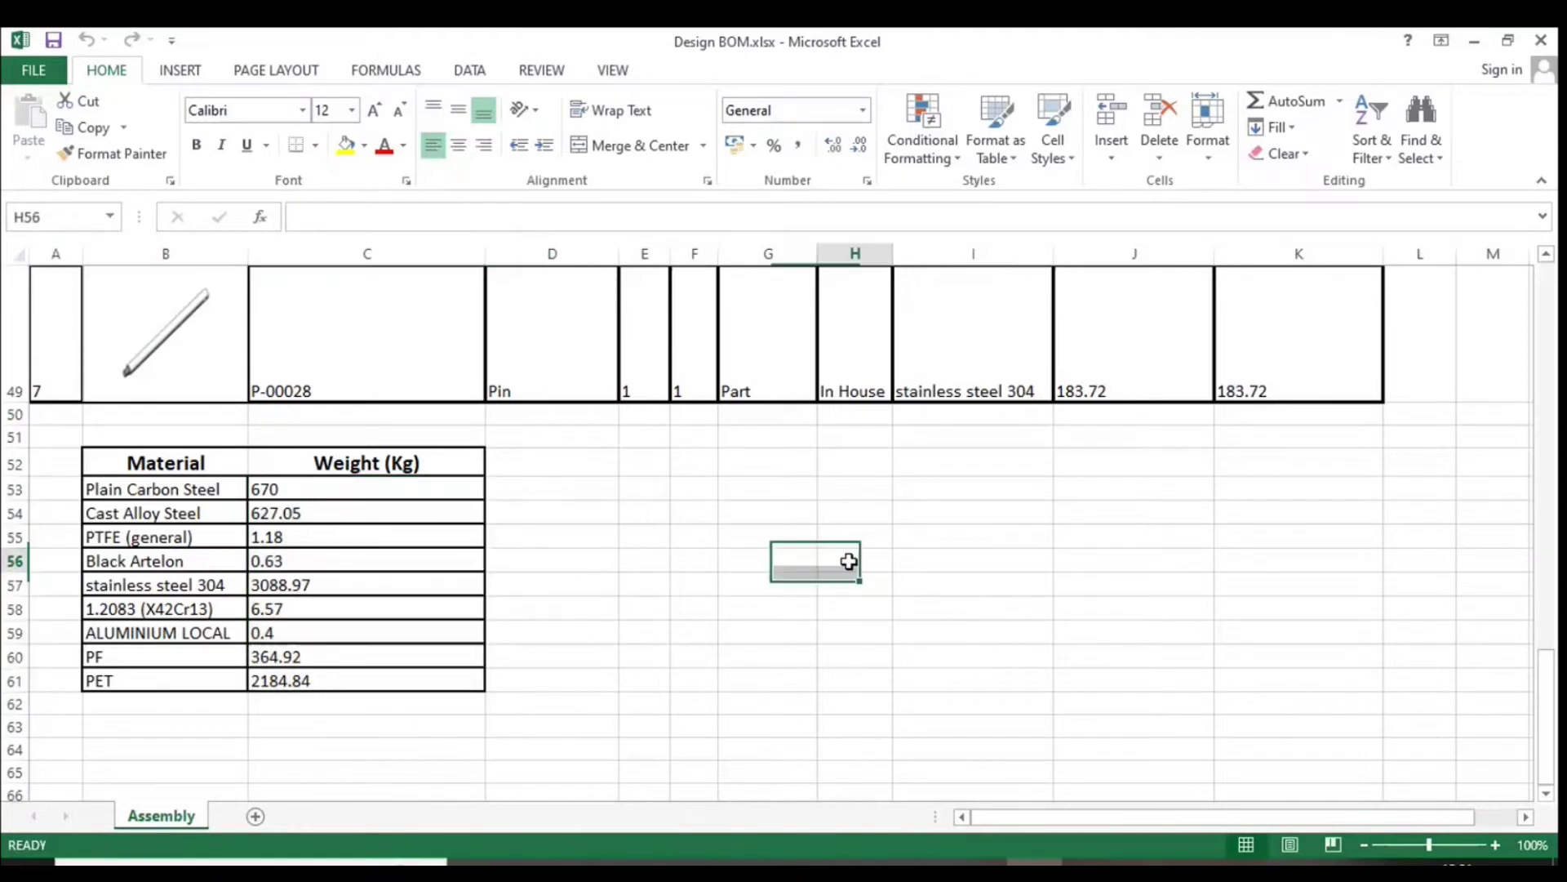
{"action": "left_click_drag", "start_coordinate": [1546, 711], "coordinate": [1476, 251]}
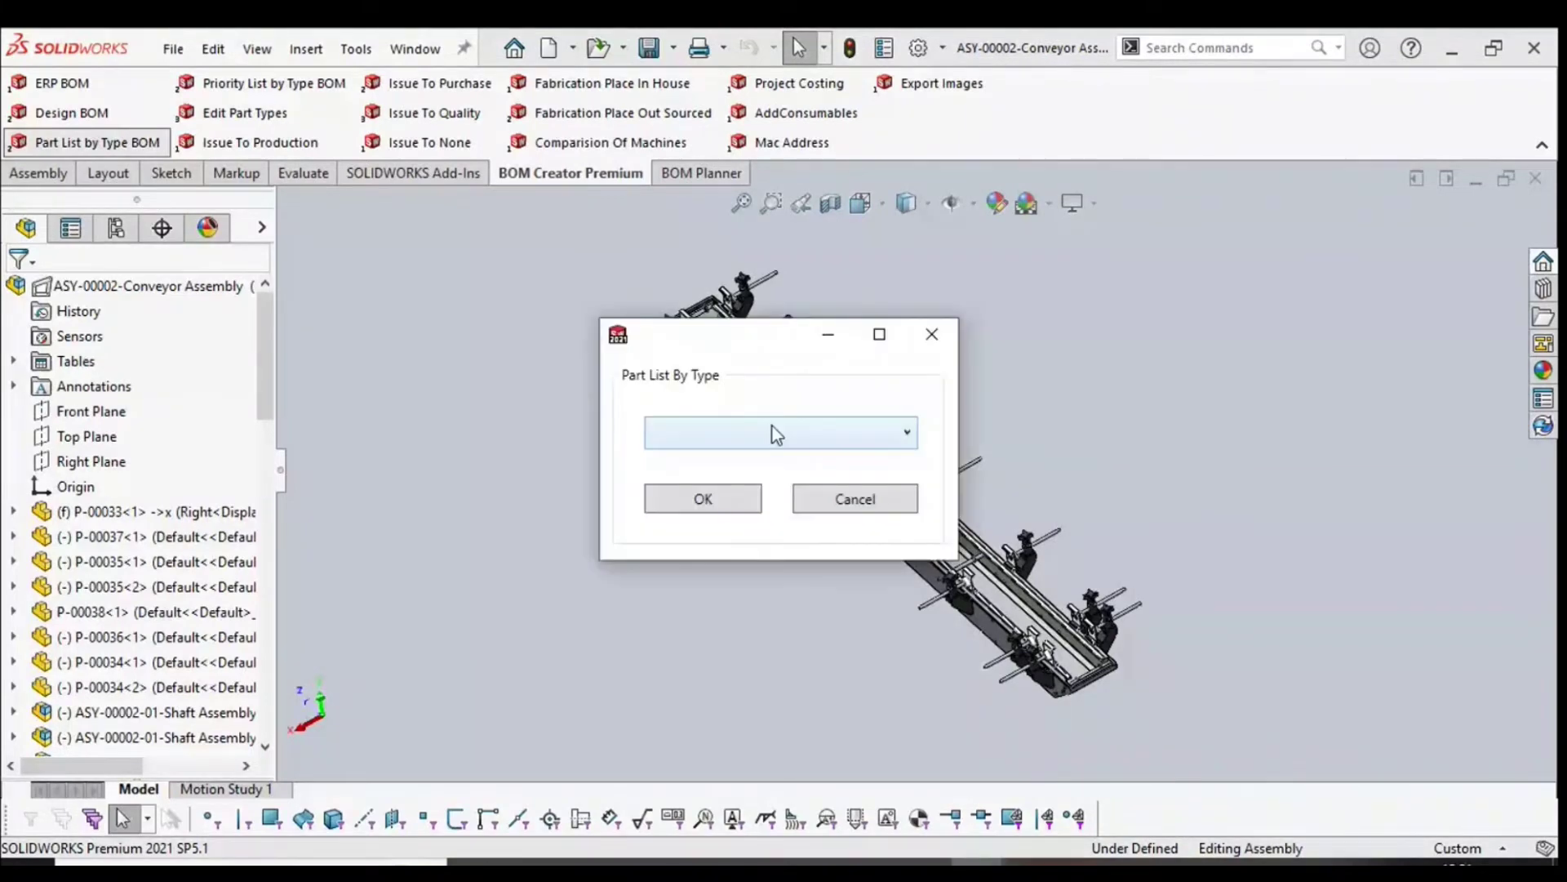
Generate the Part List by Type BOM for the type Part, review the listed parts and close the preview.
{"action": "left_click", "coordinate": [773, 426]}
{"action": "left_click", "coordinate": [755, 463]}
{"action": "left_click", "coordinate": [719, 516]}
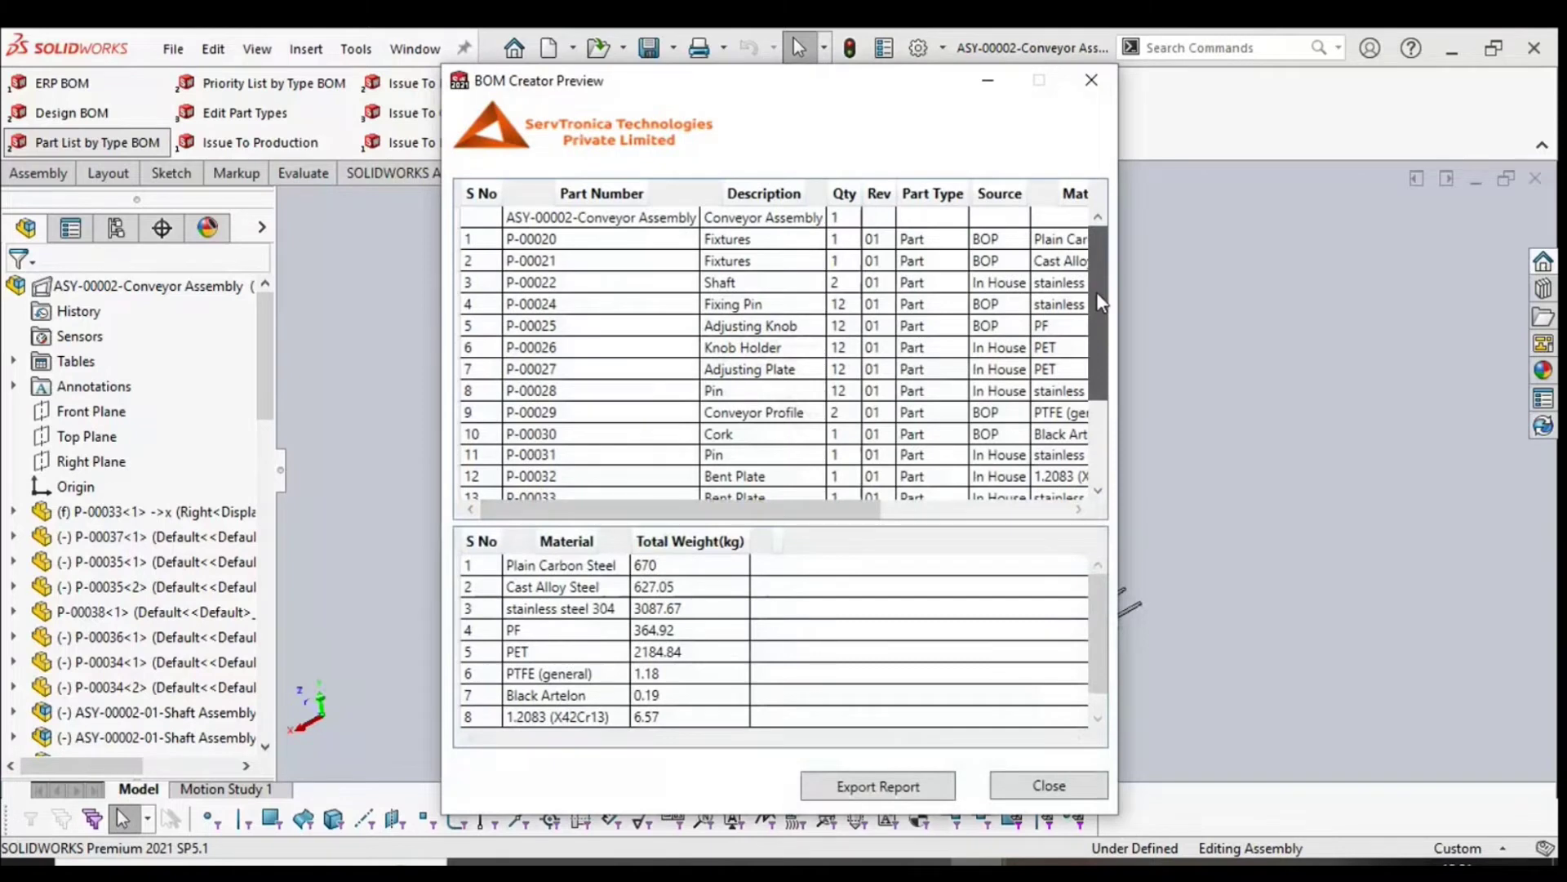
{"action": "scroll", "coordinate": [1098, 295], "scroll_direction": "down", "scroll_amount": 1}
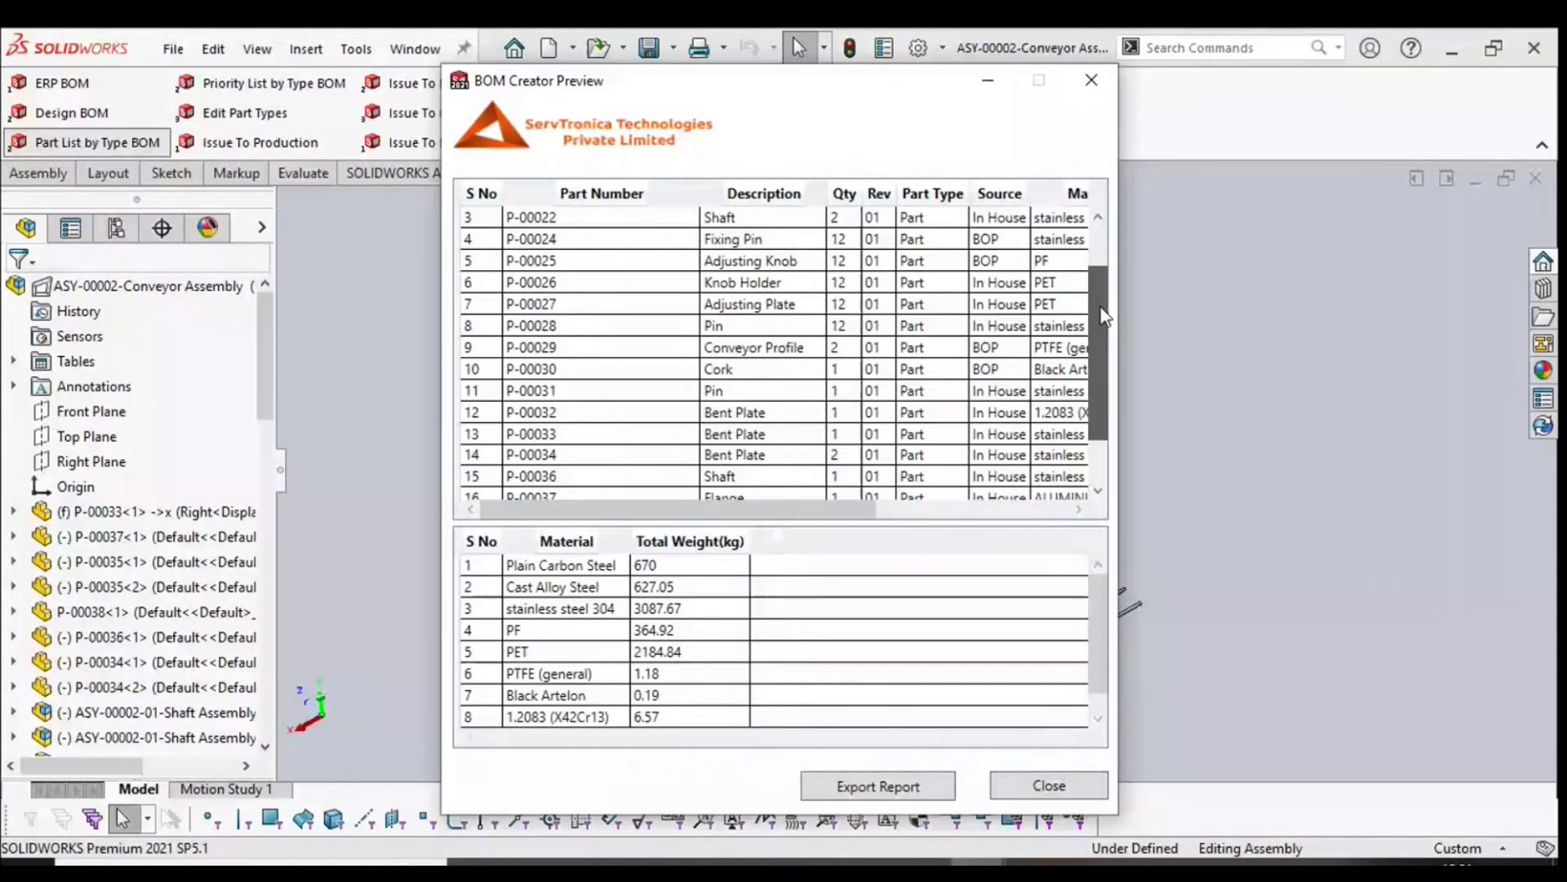
{"action": "scroll", "coordinate": [1023, 404], "scroll_direction": "up", "scroll_amount": 1}
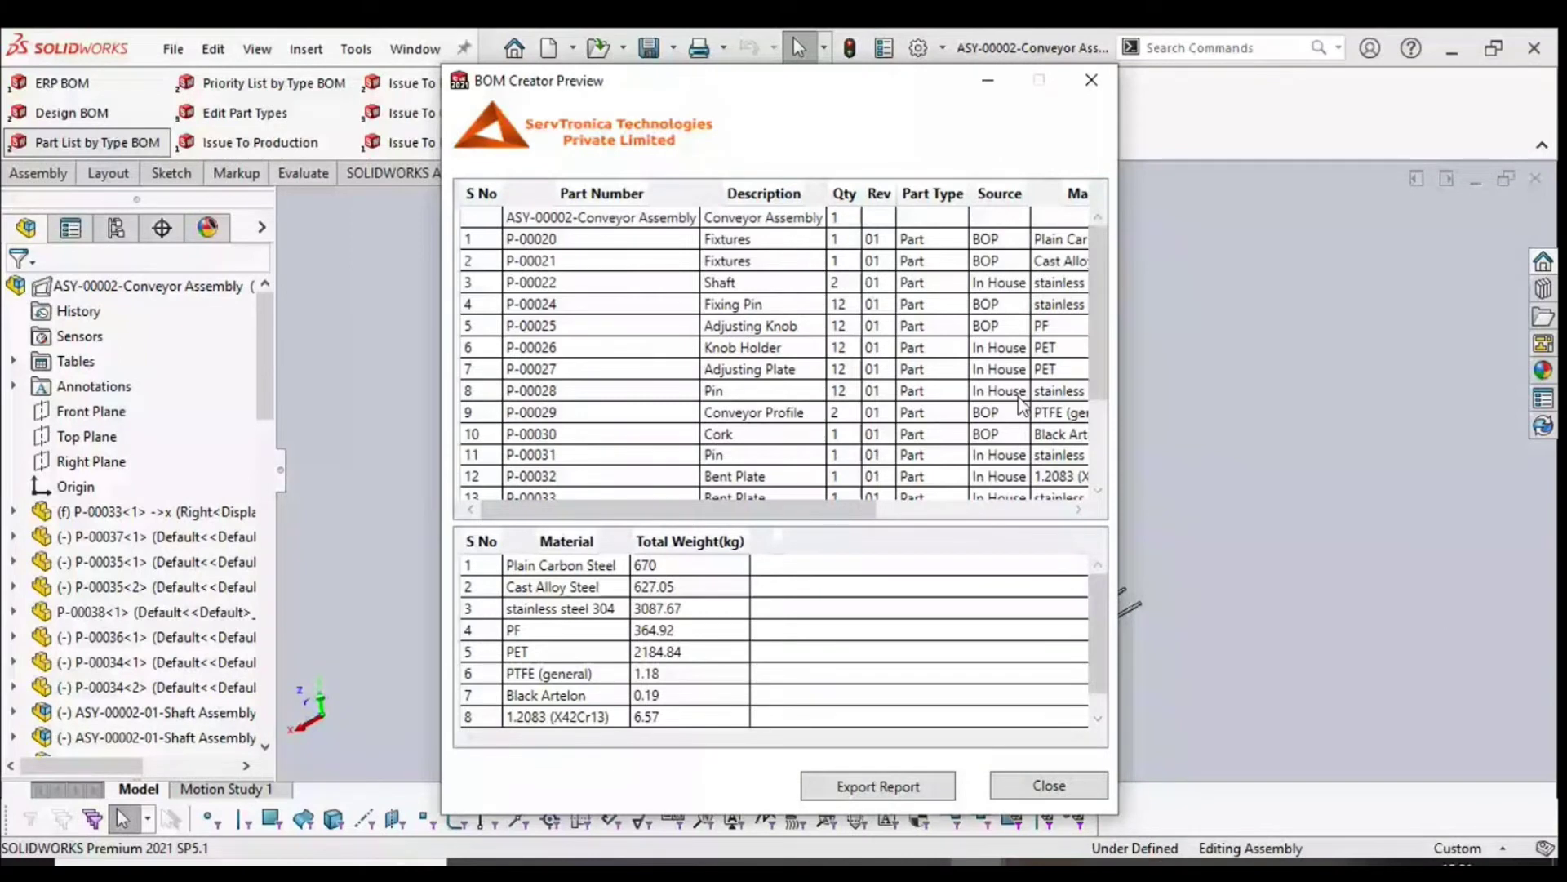
{"action": "left_click_drag", "start_coordinate": [1096, 375], "coordinate": [1092, 457]}
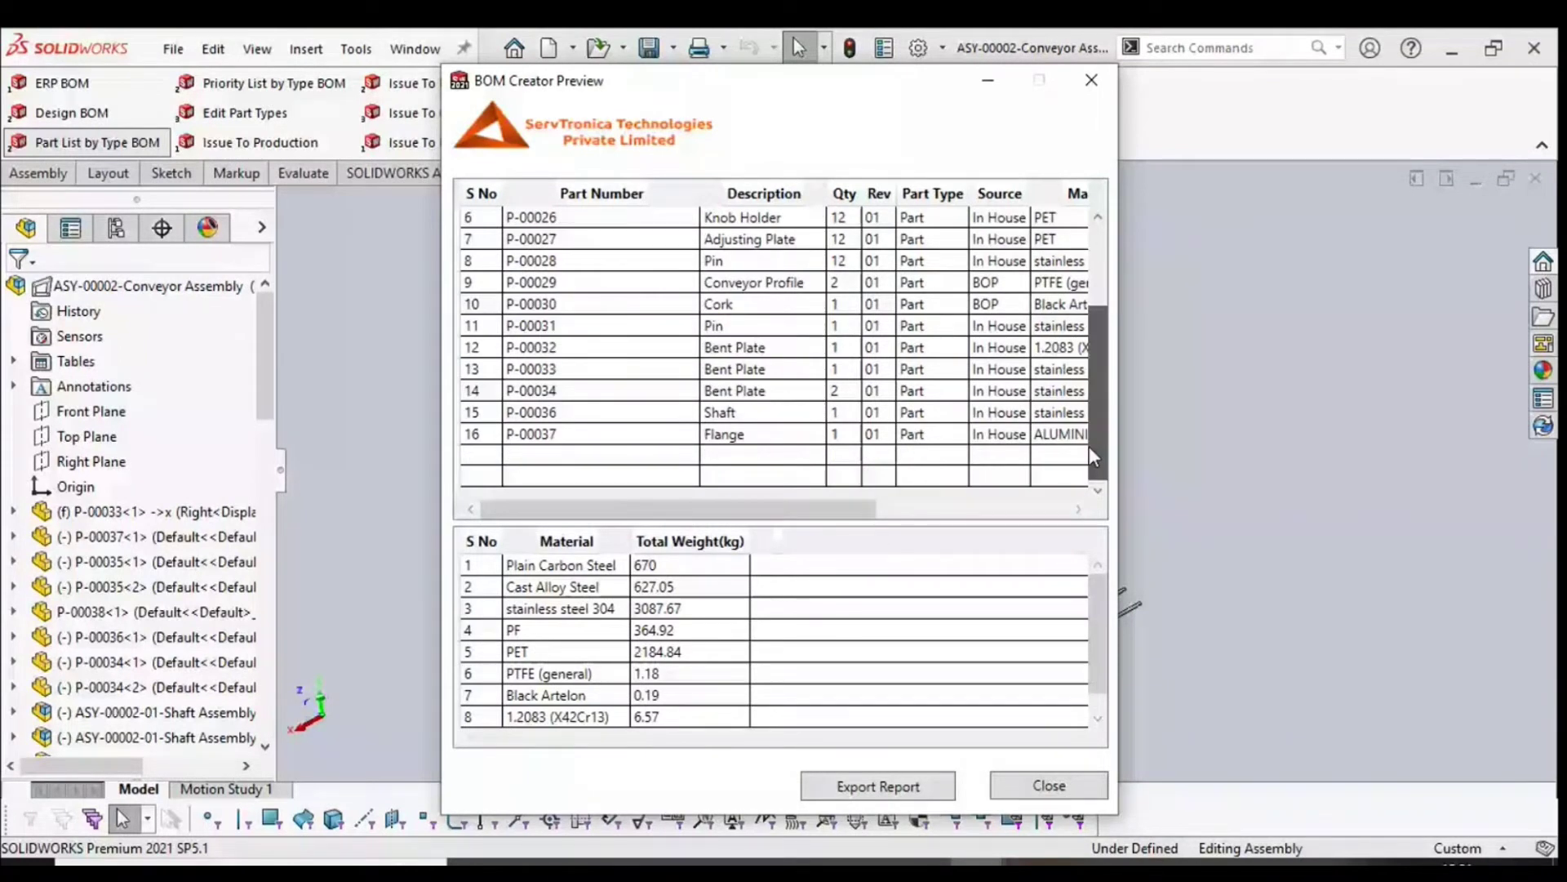
{"action": "left_click_drag", "start_coordinate": [1089, 447], "coordinate": [831, 404]}
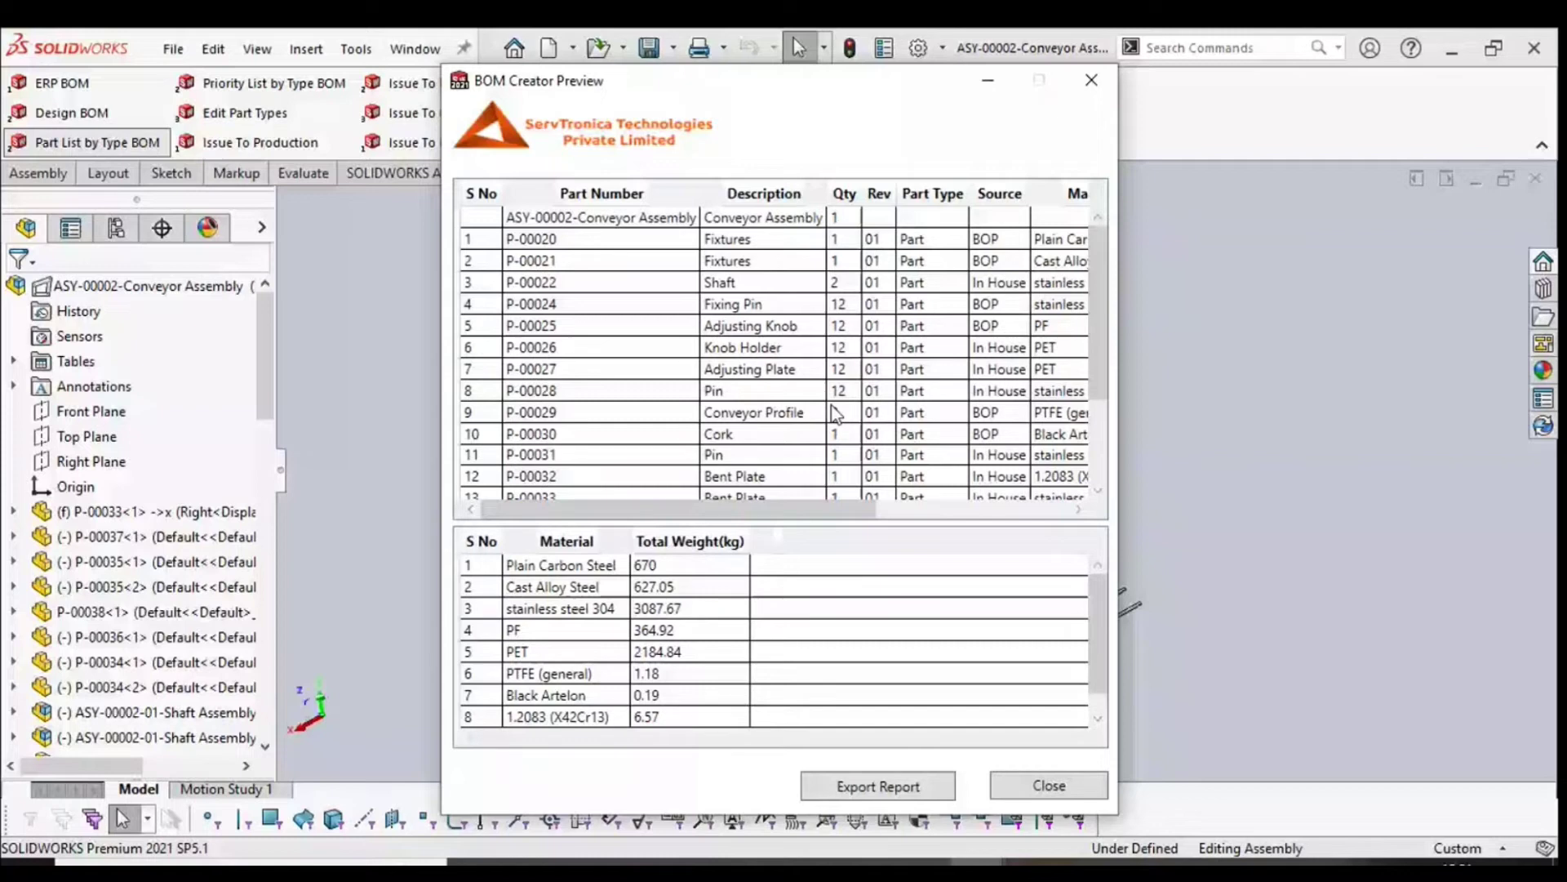
{"action": "left_click", "coordinate": [1037, 785]}
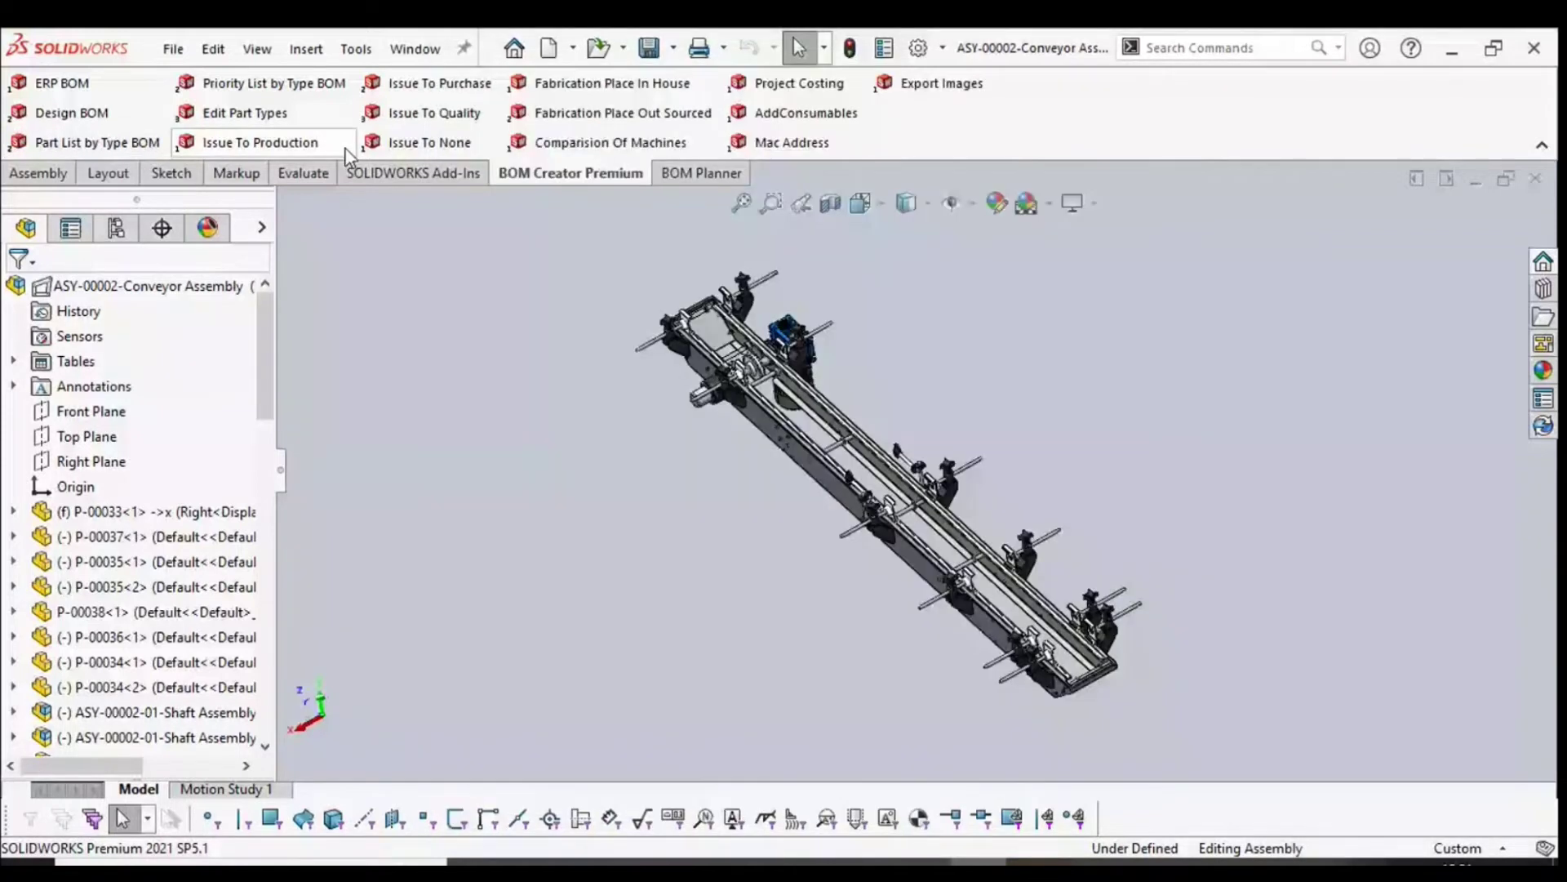
Generate the Part List by Type BOM for the type Hardware, review the listed hardware rows and close the preview.
{"action": "left_click", "coordinate": [96, 143]}
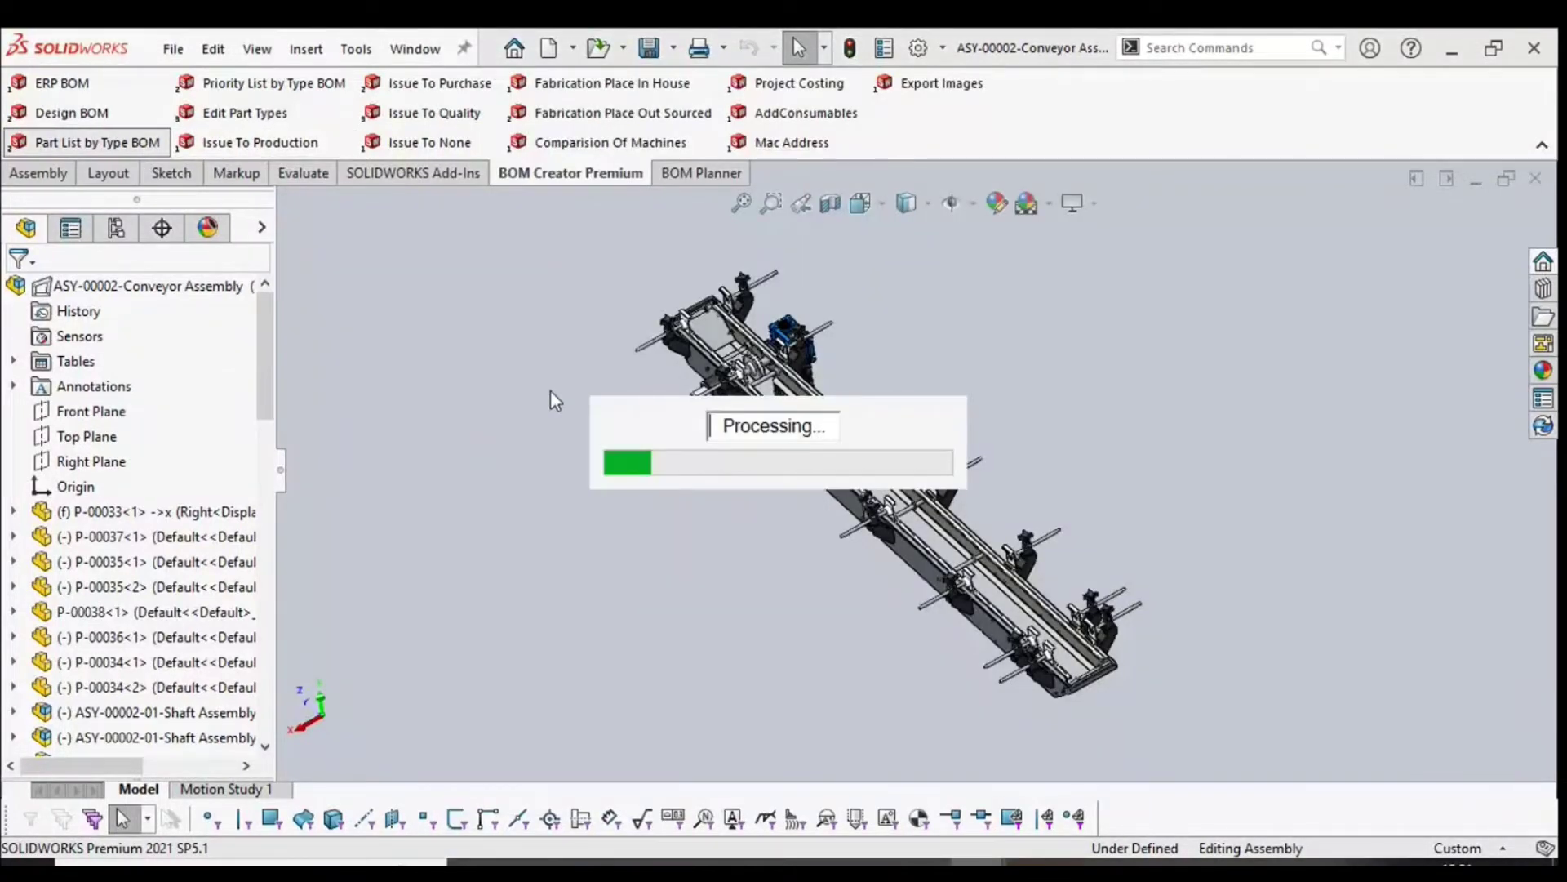
{"action": "left_click", "coordinate": [759, 433]}
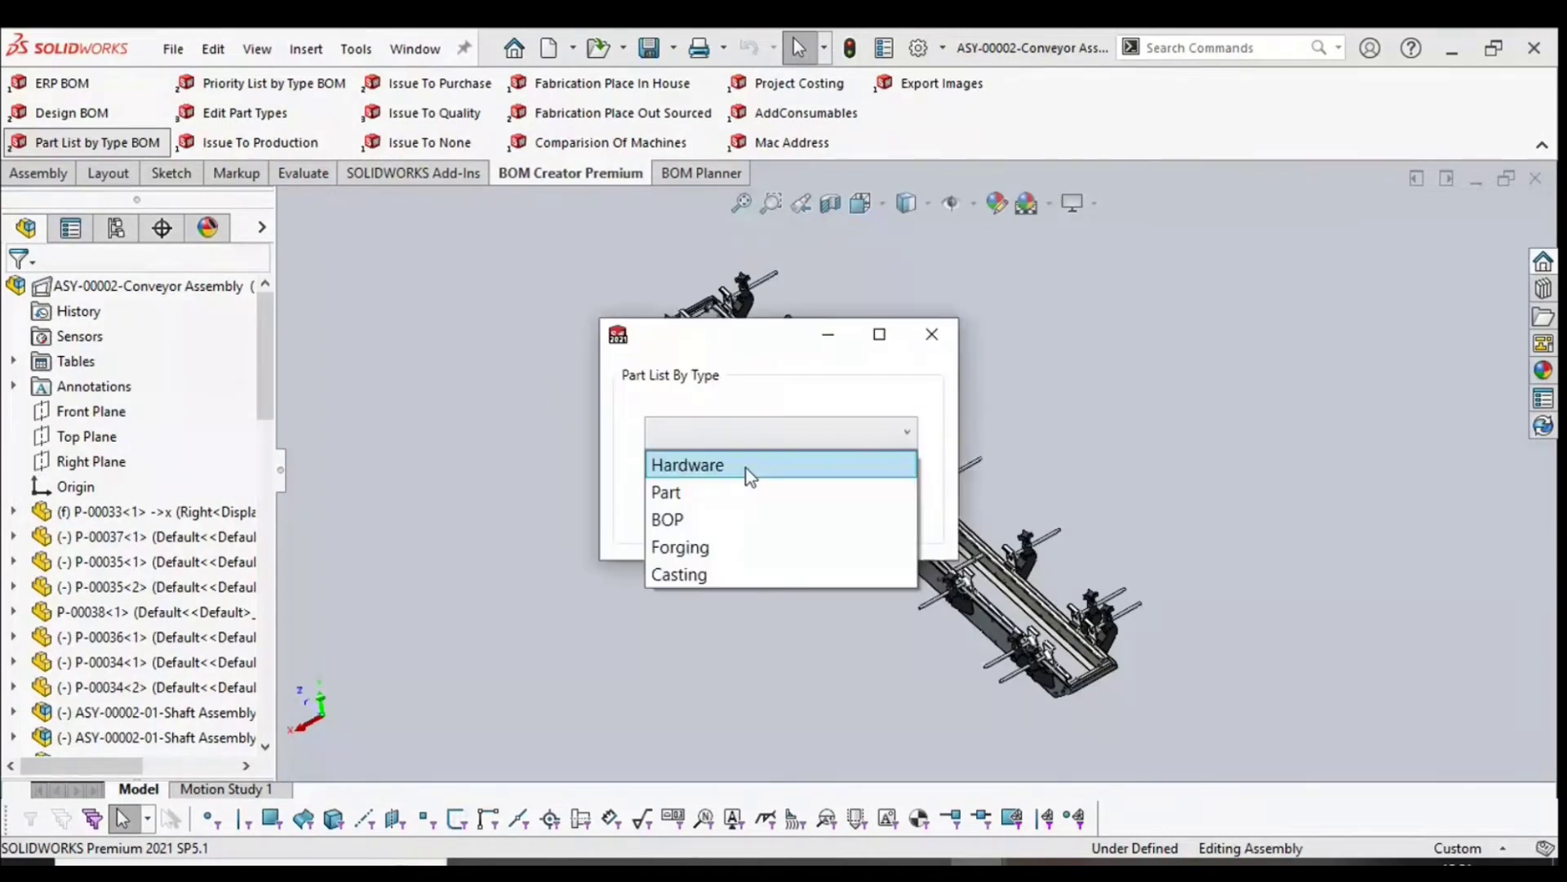
{"action": "left_click", "coordinate": [747, 467]}
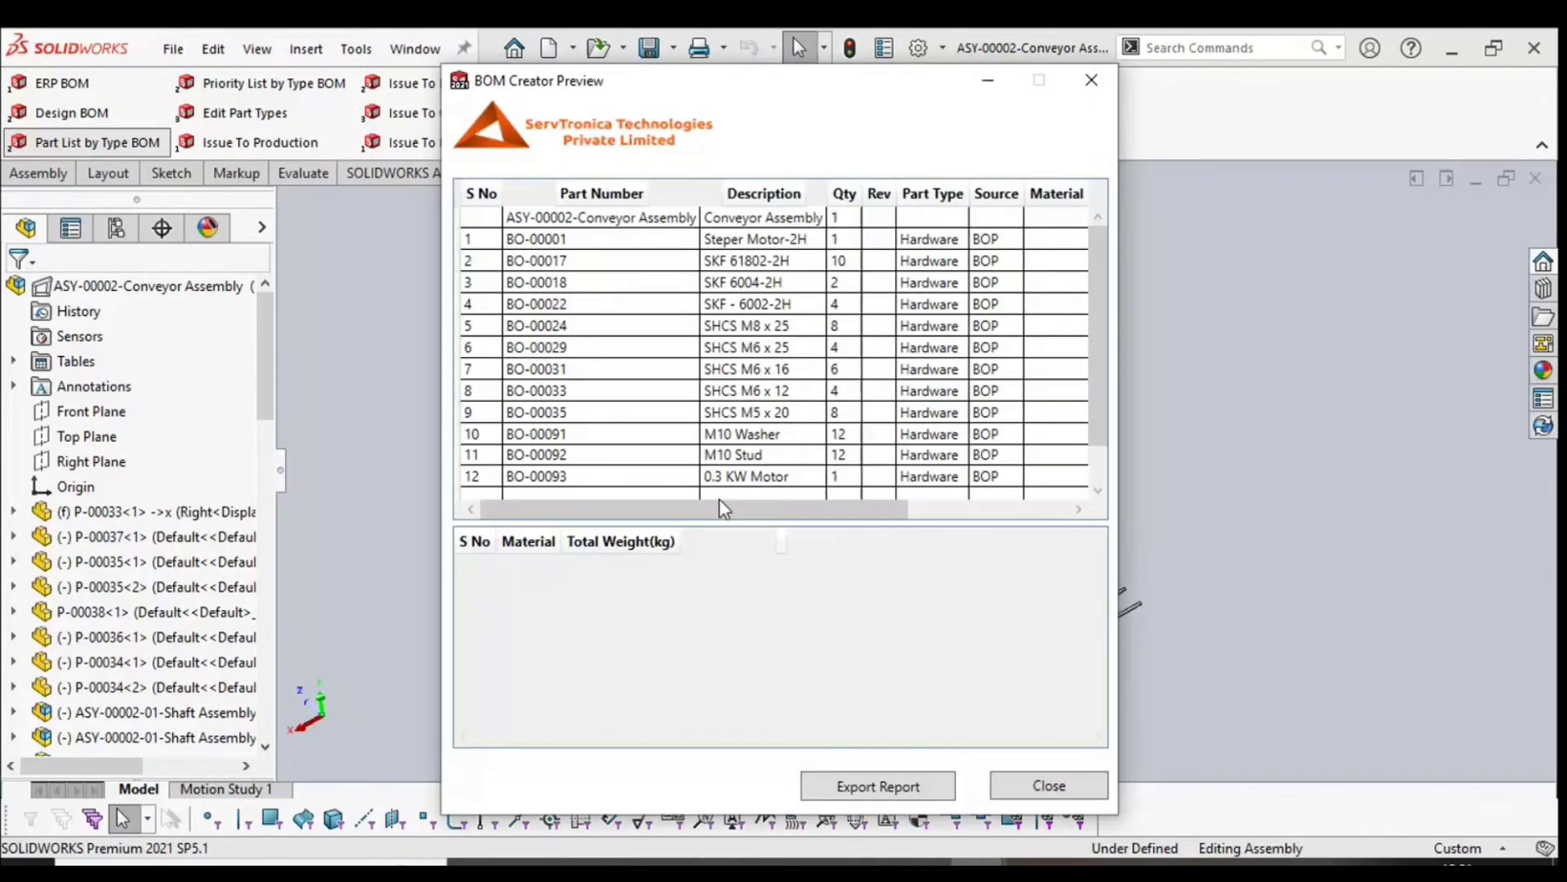
{"action": "left_click_drag", "start_coordinate": [1086, 271], "coordinate": [1117, 464]}
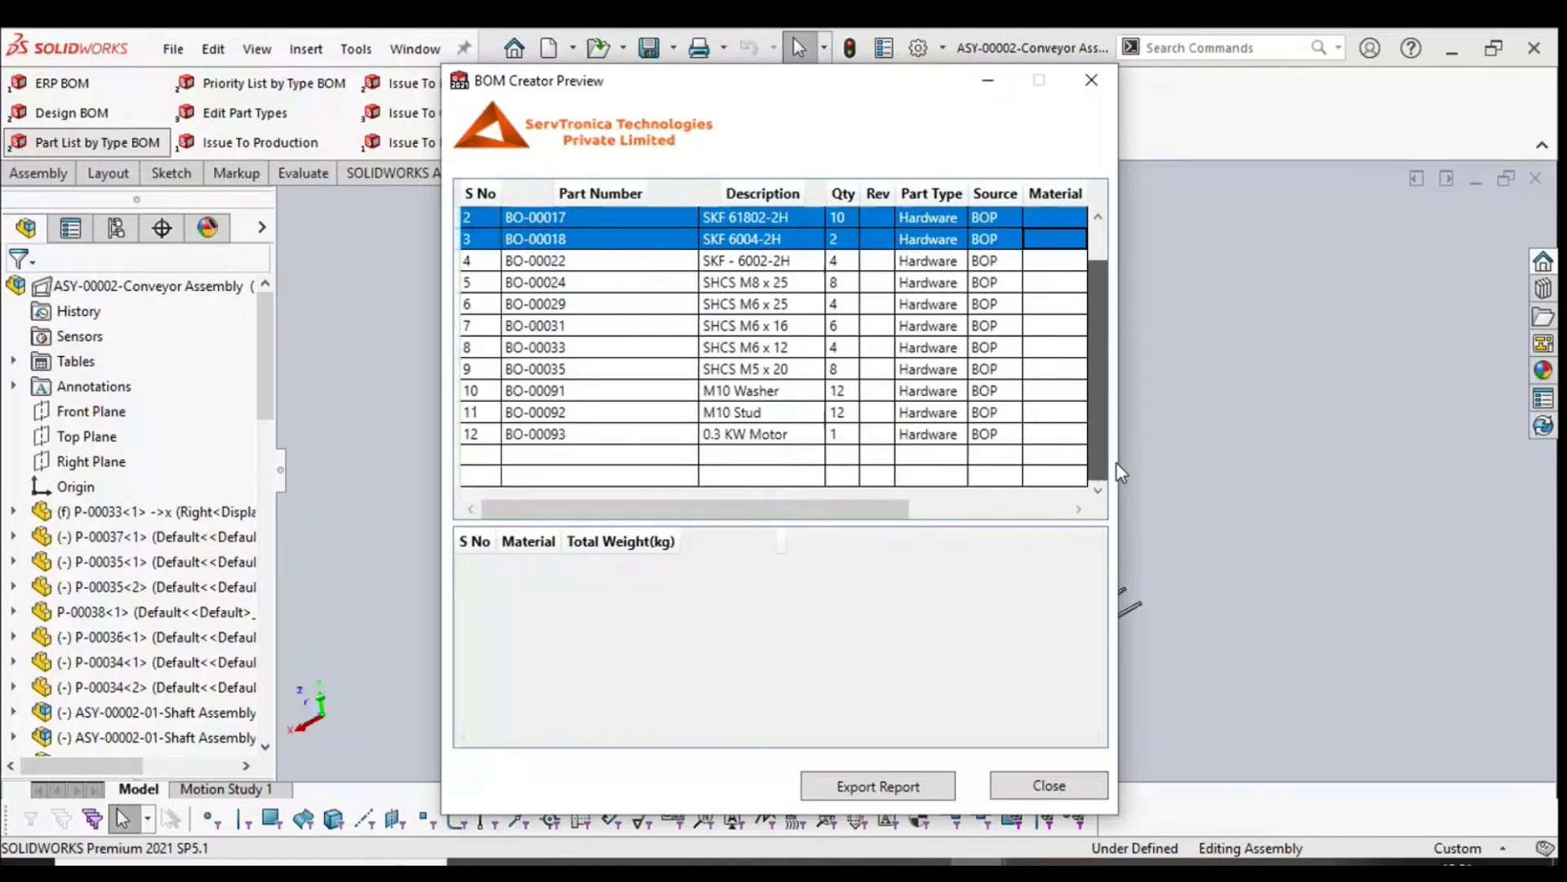
{"action": "left_click_drag", "start_coordinate": [1117, 464], "coordinate": [1084, 209]}
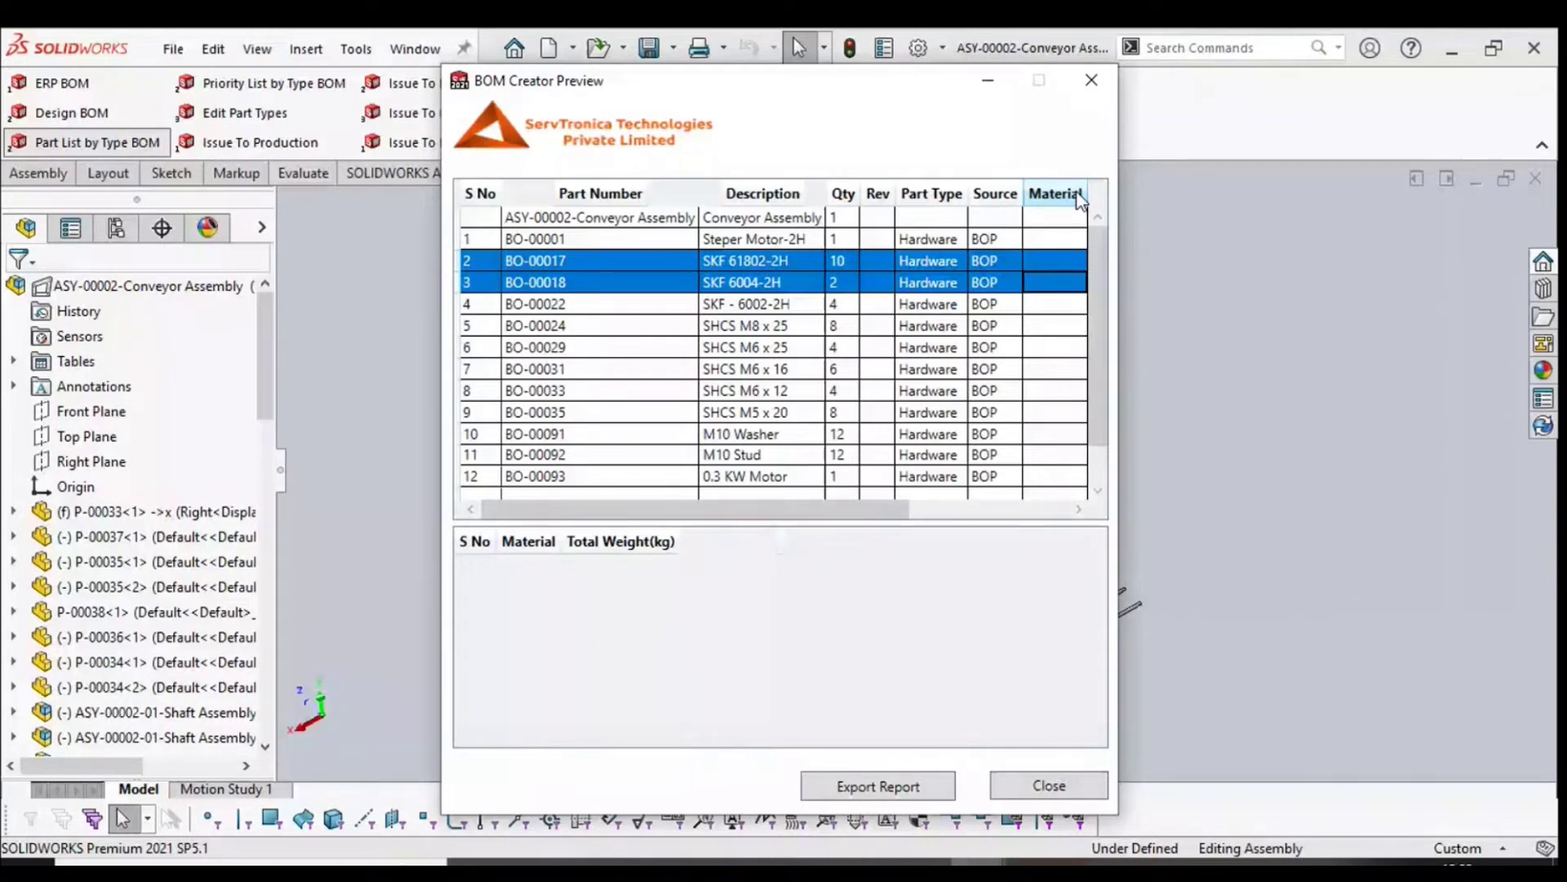
{"action": "left_click", "coordinate": [1091, 80]}
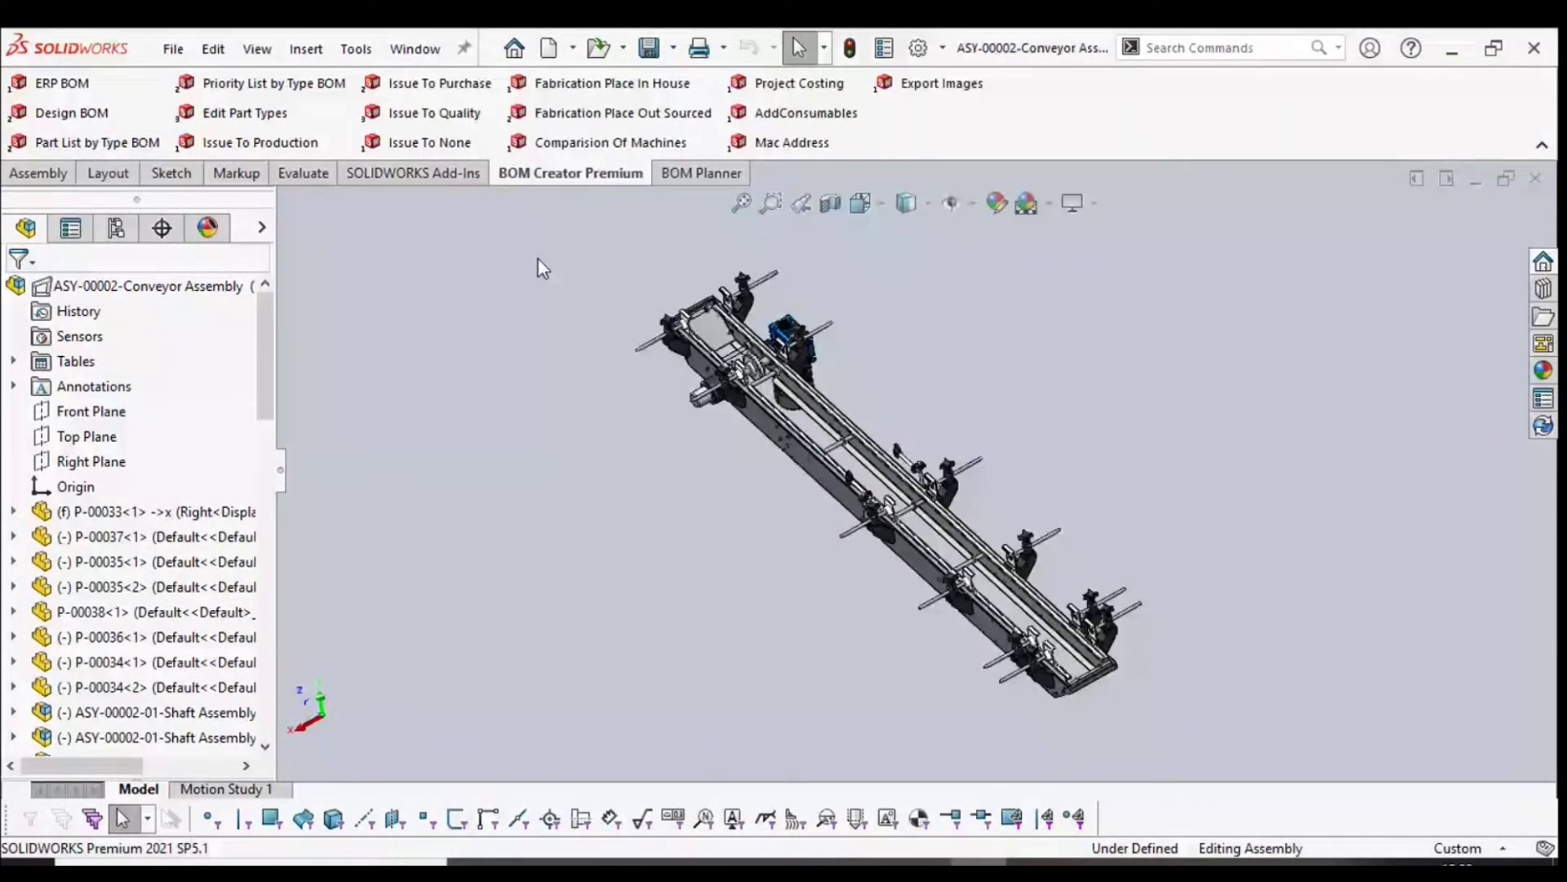
Generate the Priority List by Type BOM for part type Part with High priority, review its priority and weight columns, and close the preview.
{"action": "left_click", "coordinate": [264, 84]}
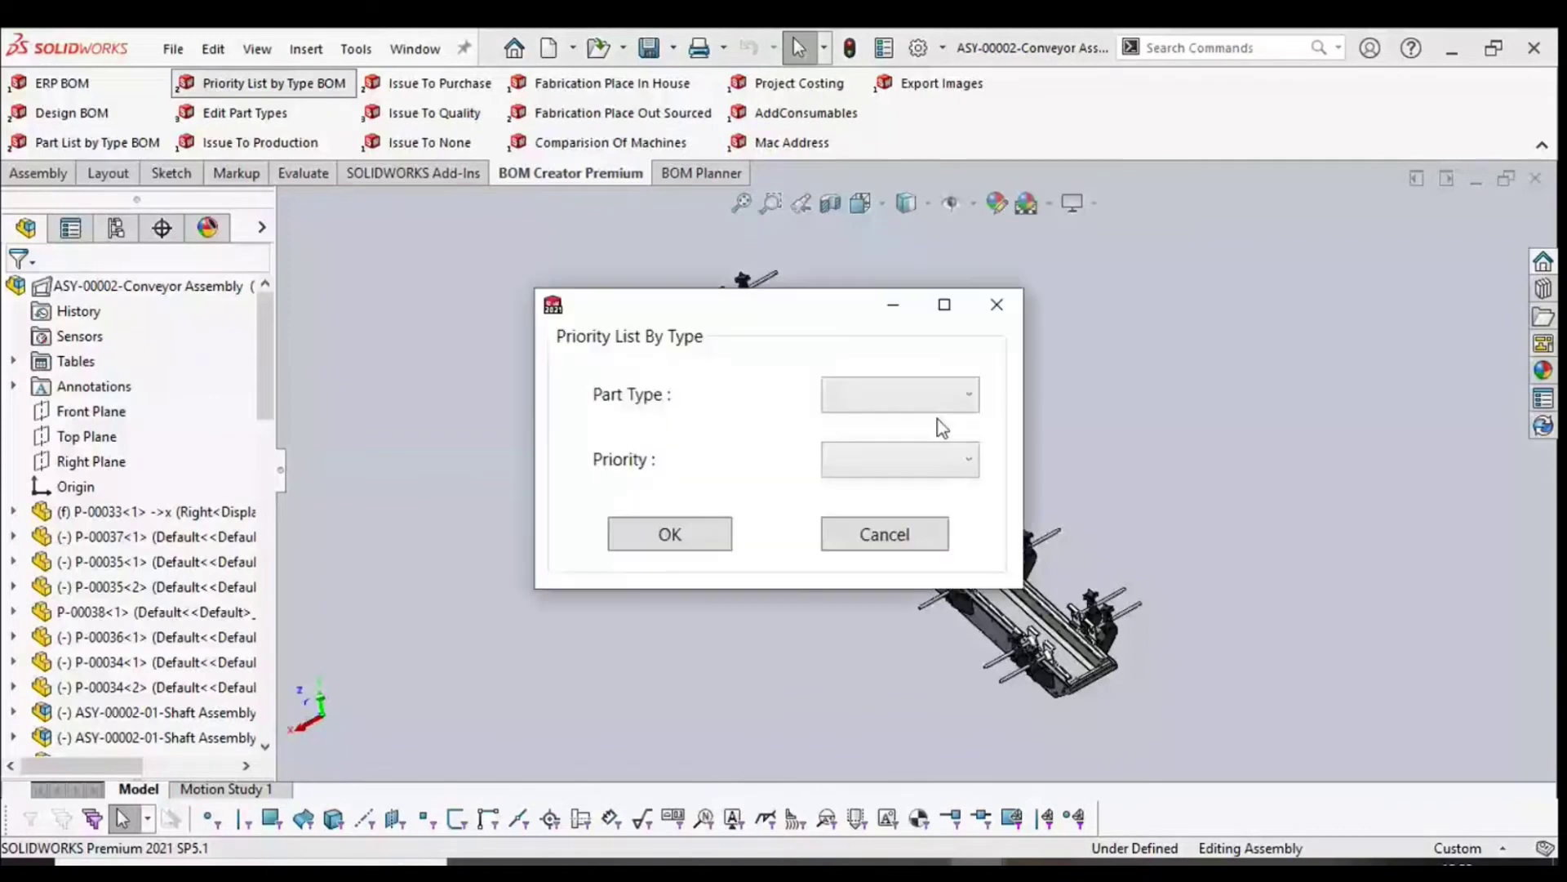
{"action": "left_click", "coordinate": [937, 395]}
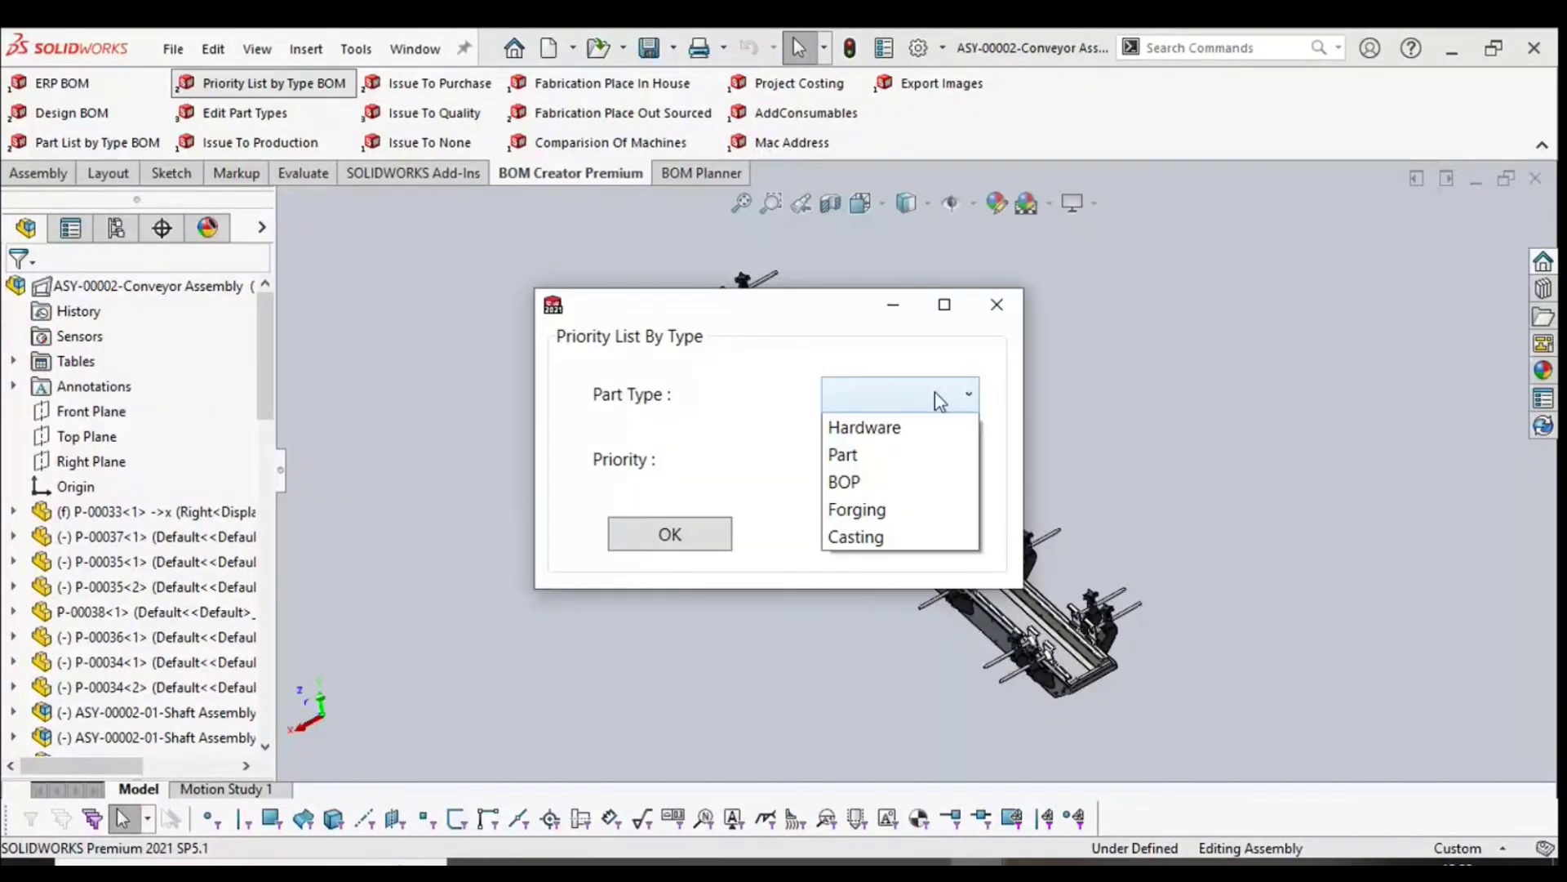
{"action": "left_click", "coordinate": [865, 453]}
{"action": "left_click", "coordinate": [884, 457]}
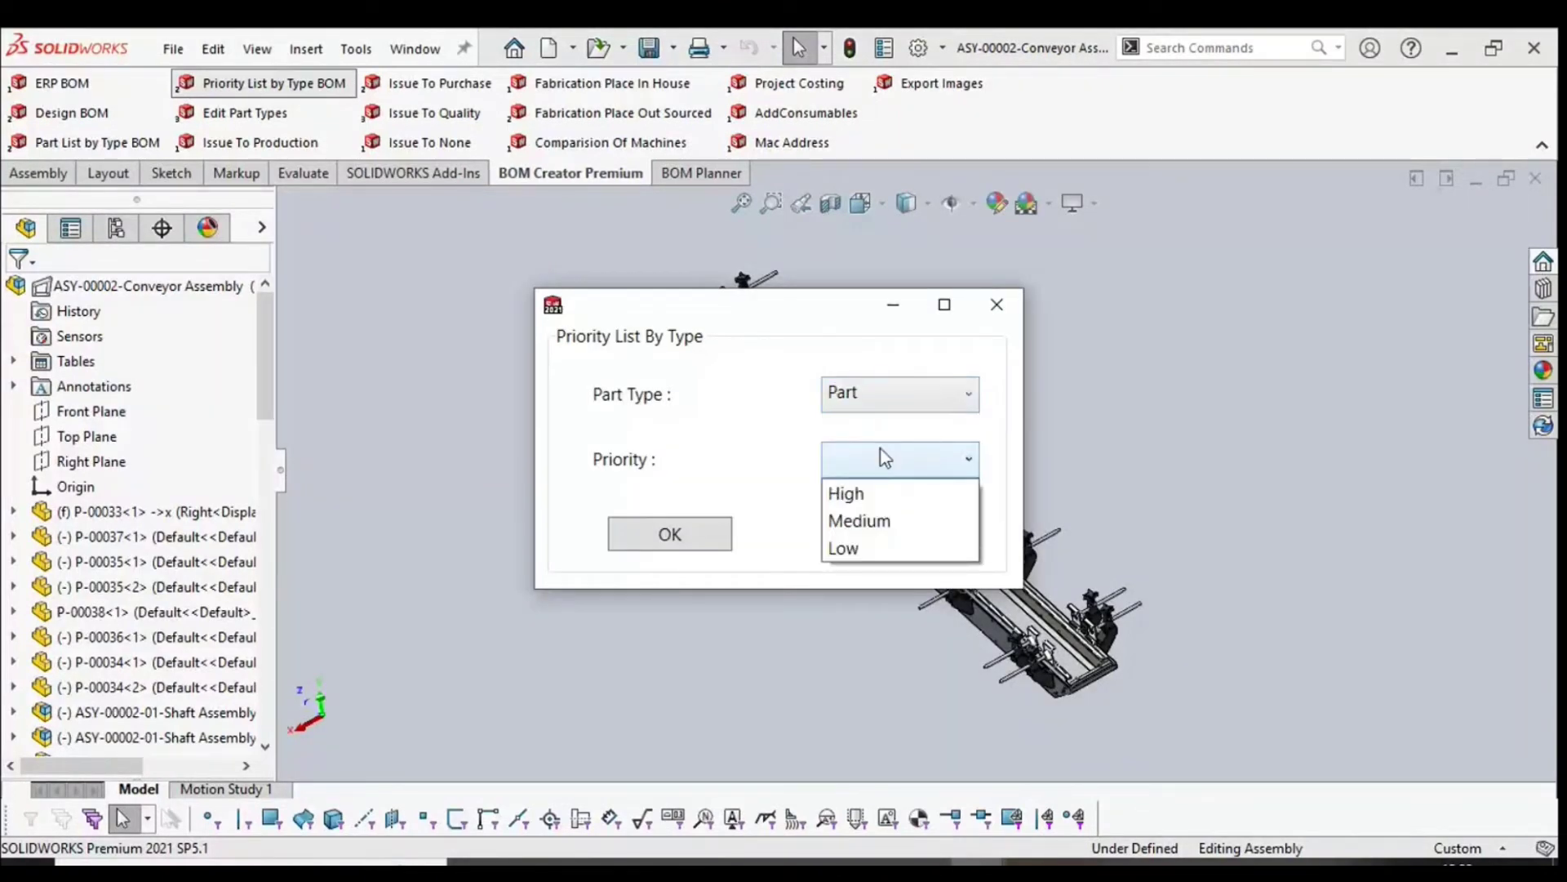
{"action": "left_click", "coordinate": [870, 493]}
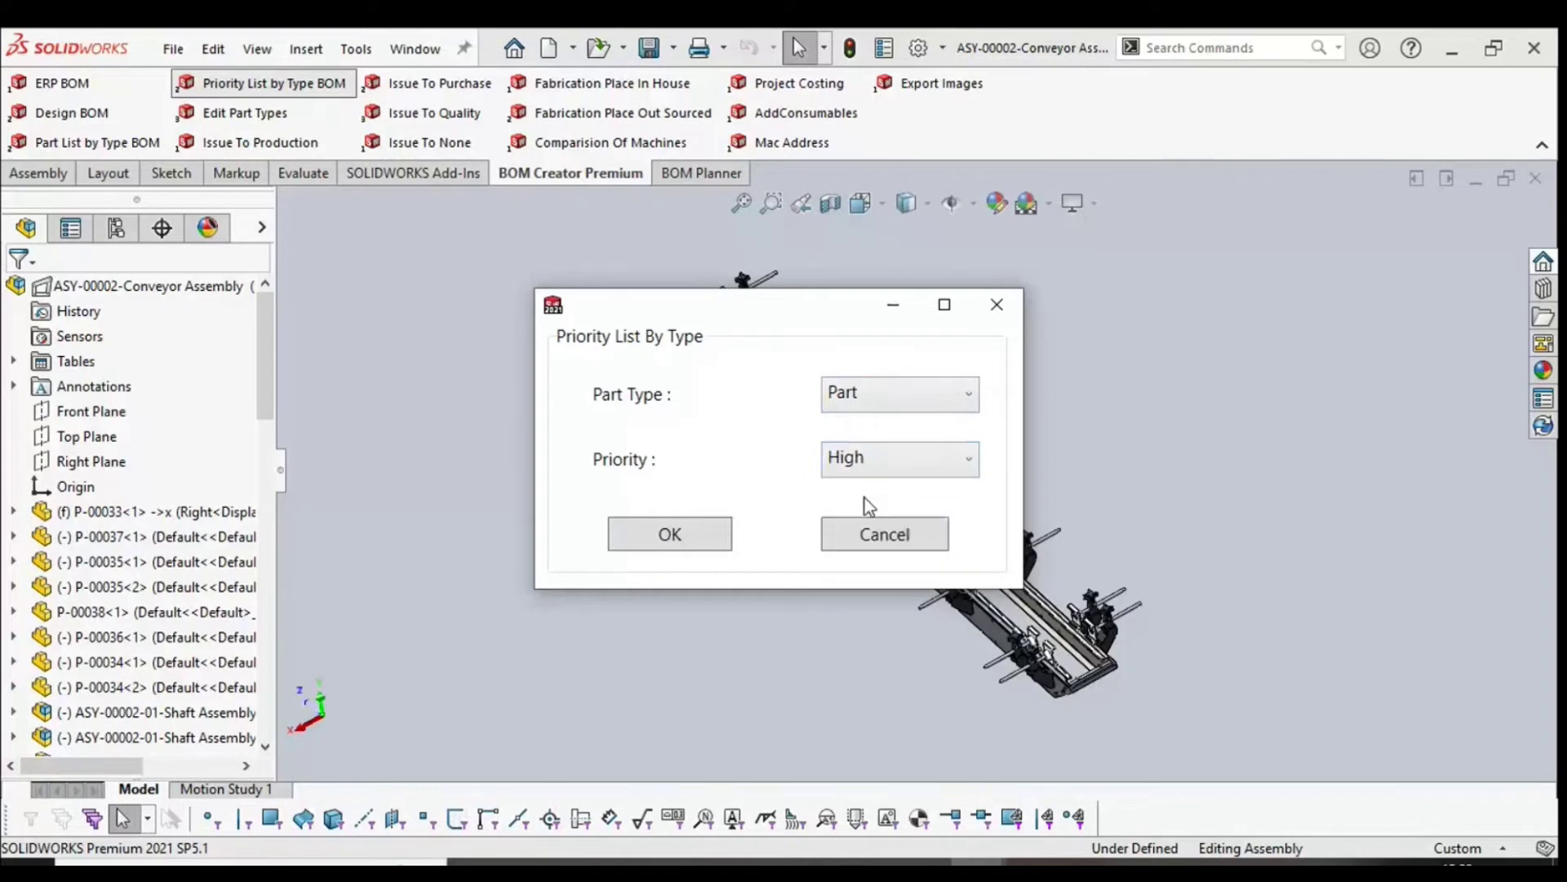
{"action": "left_click", "coordinate": [668, 534]}
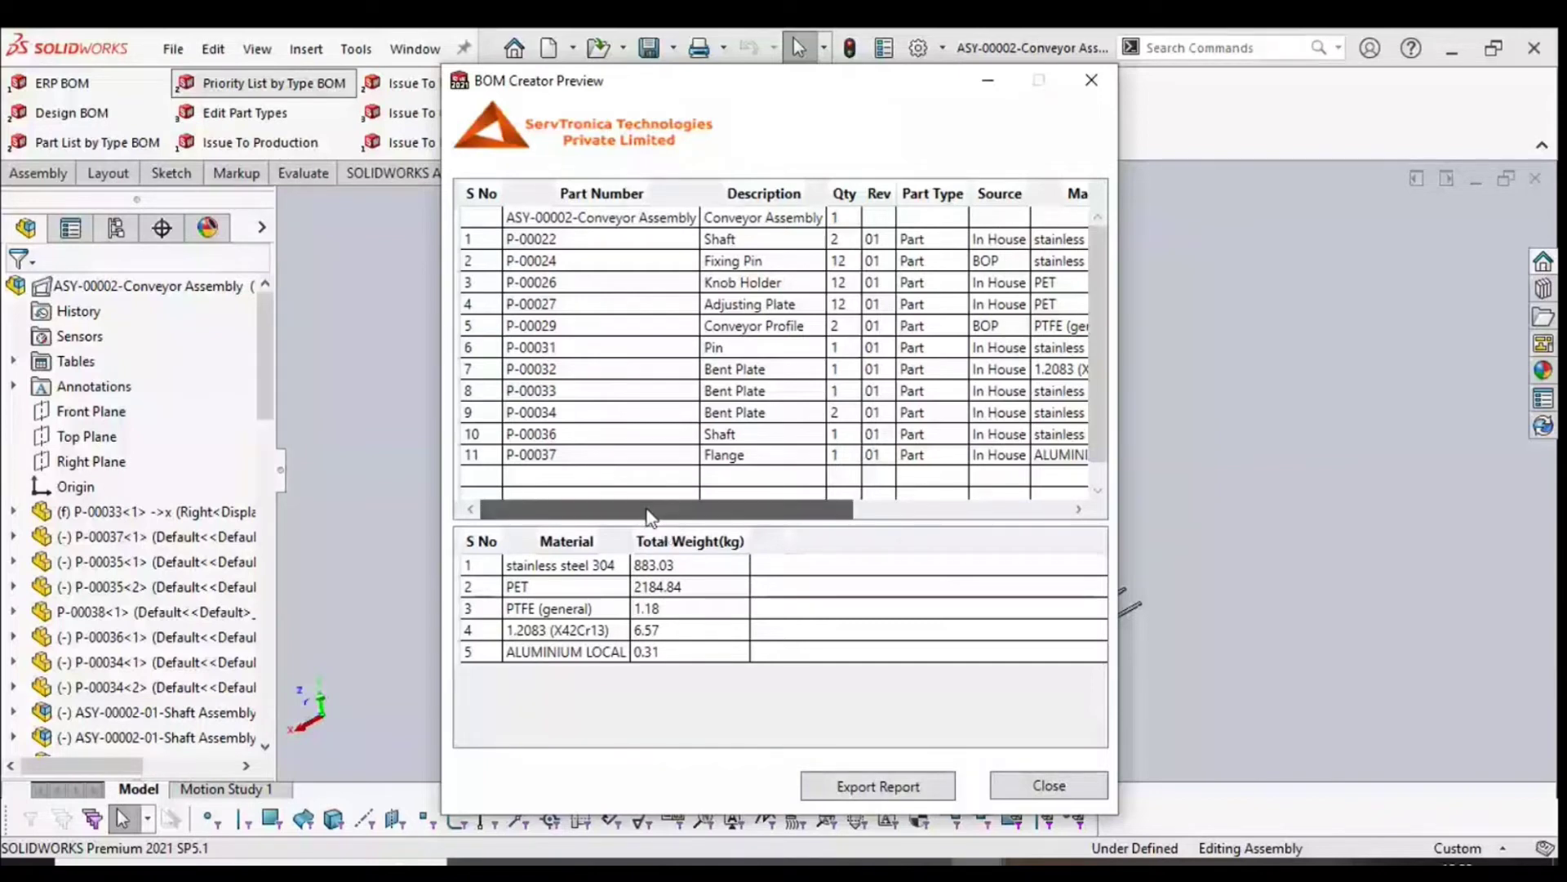
{"action": "left_click_drag", "start_coordinate": [651, 514], "coordinate": [898, 553]}
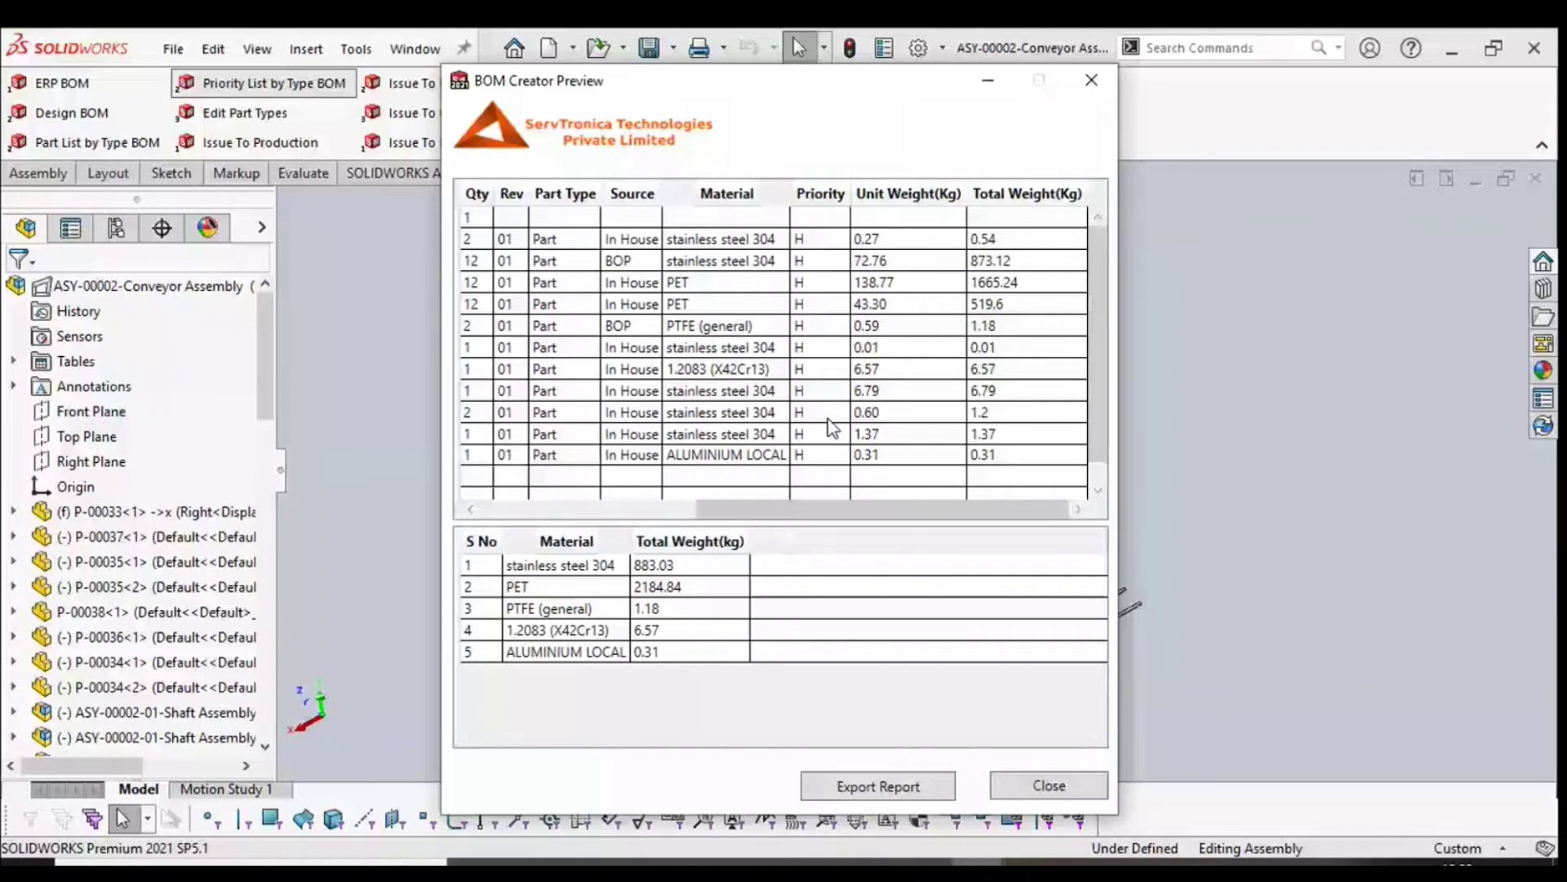
{"action": "left_click", "coordinate": [558, 510]}
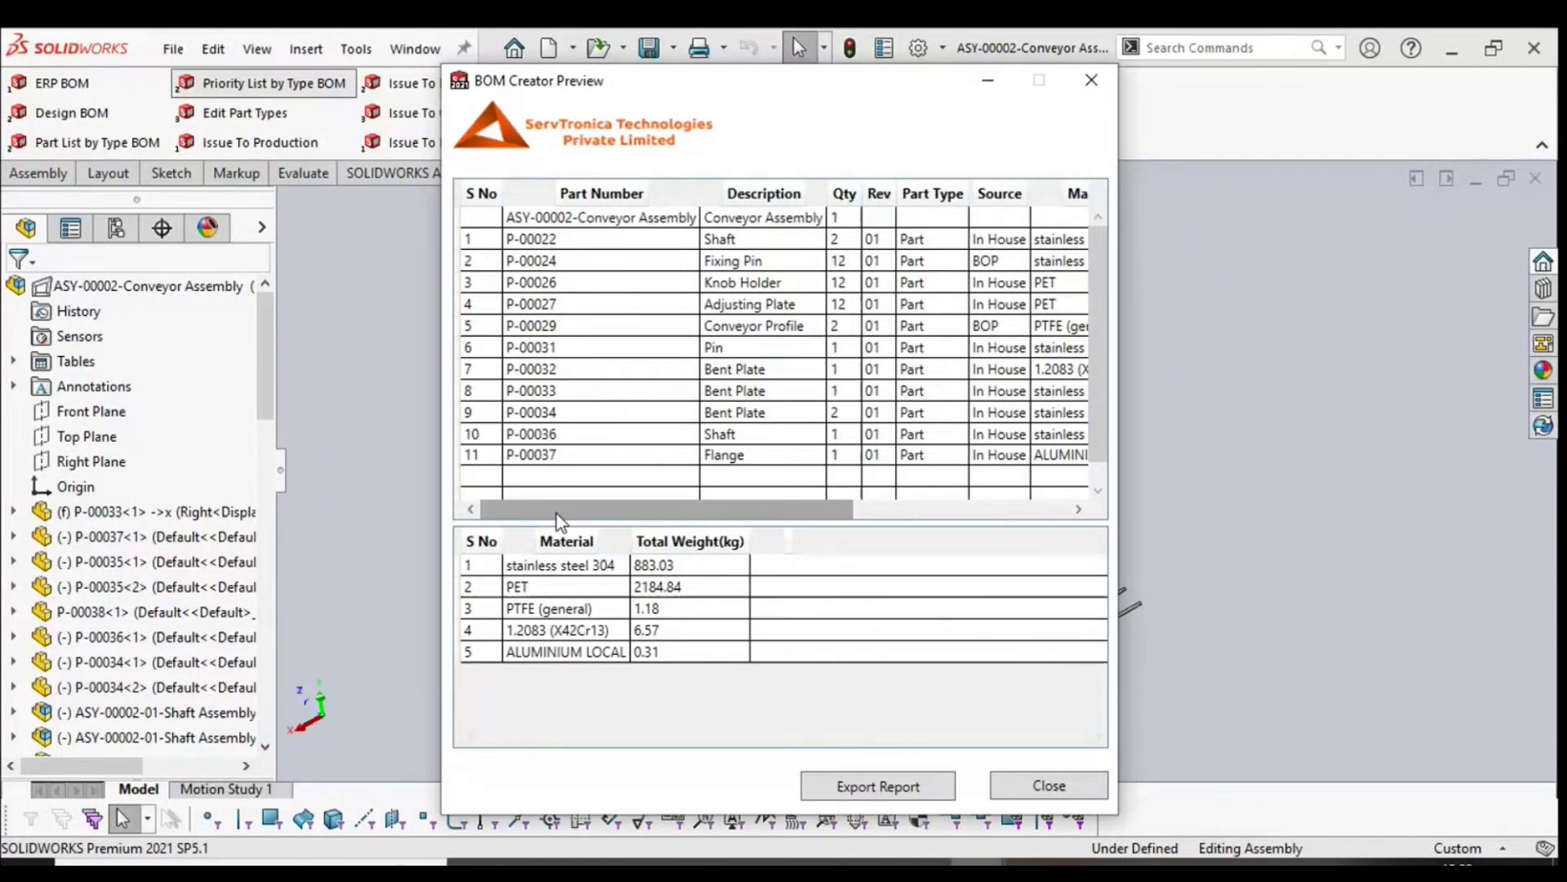
{"action": "key", "text": "Escape"}
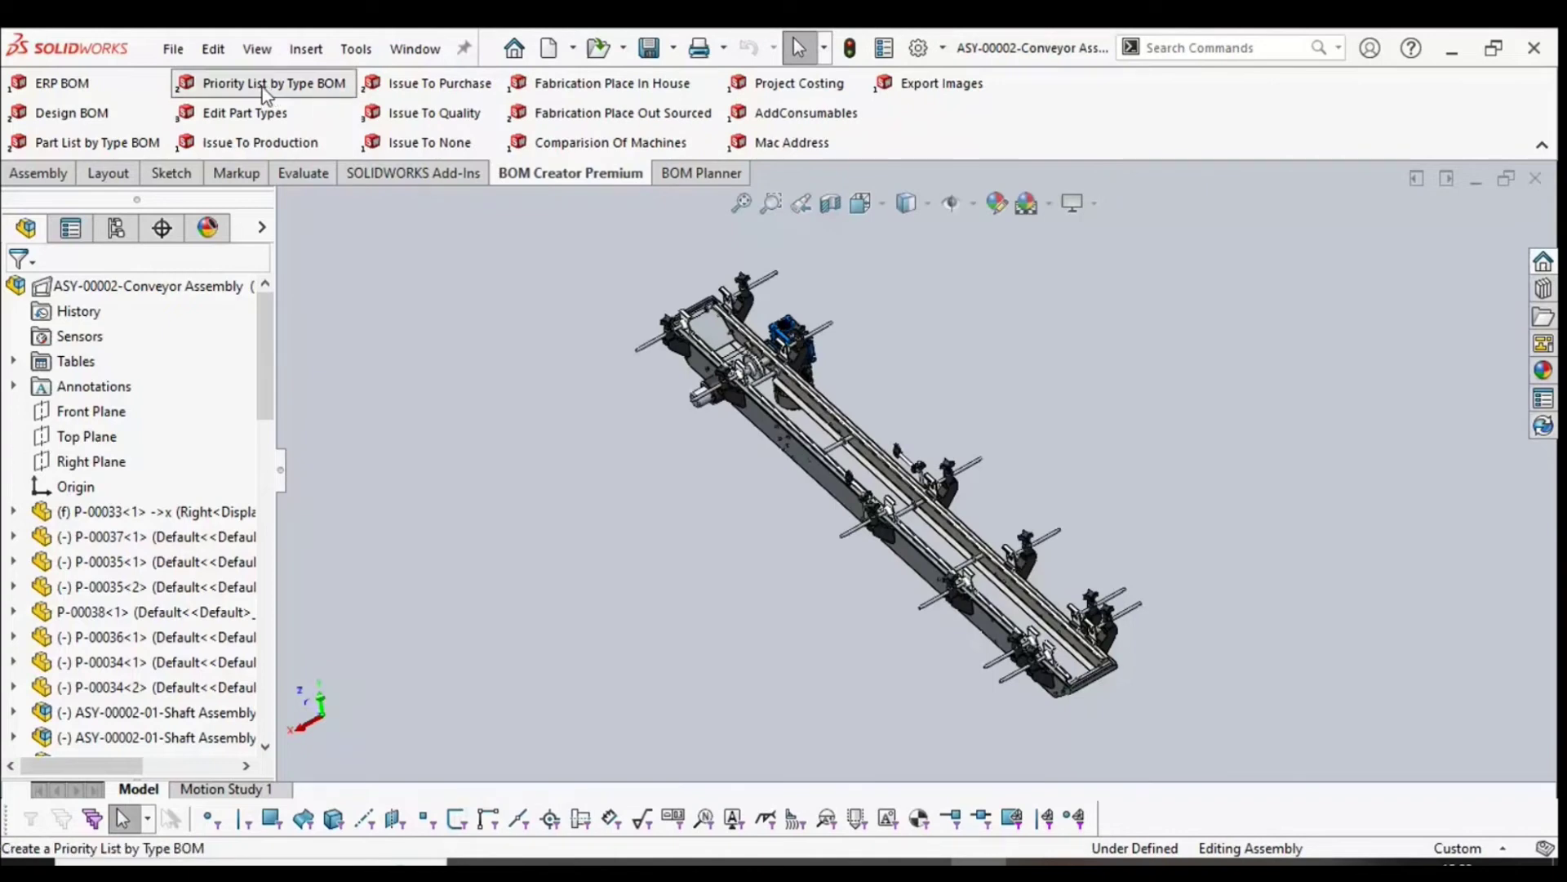
Generate the Priority List by Type BOM for part type Hardware with High priority, review it and close the preview.
{"action": "left_click", "coordinate": [262, 87]}
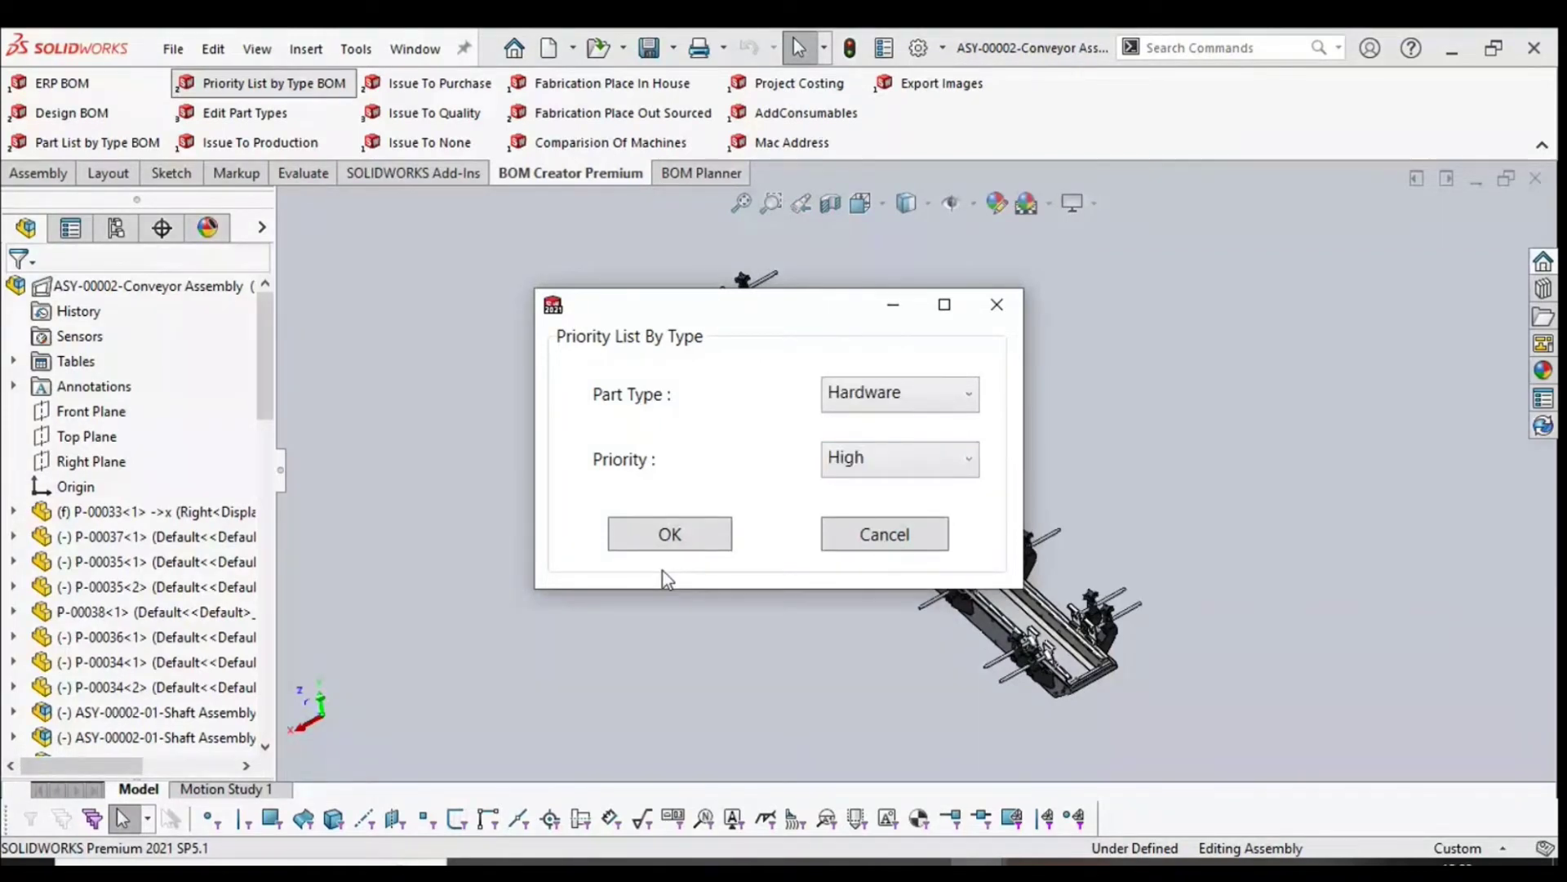
{"action": "left_click", "coordinate": [666, 542]}
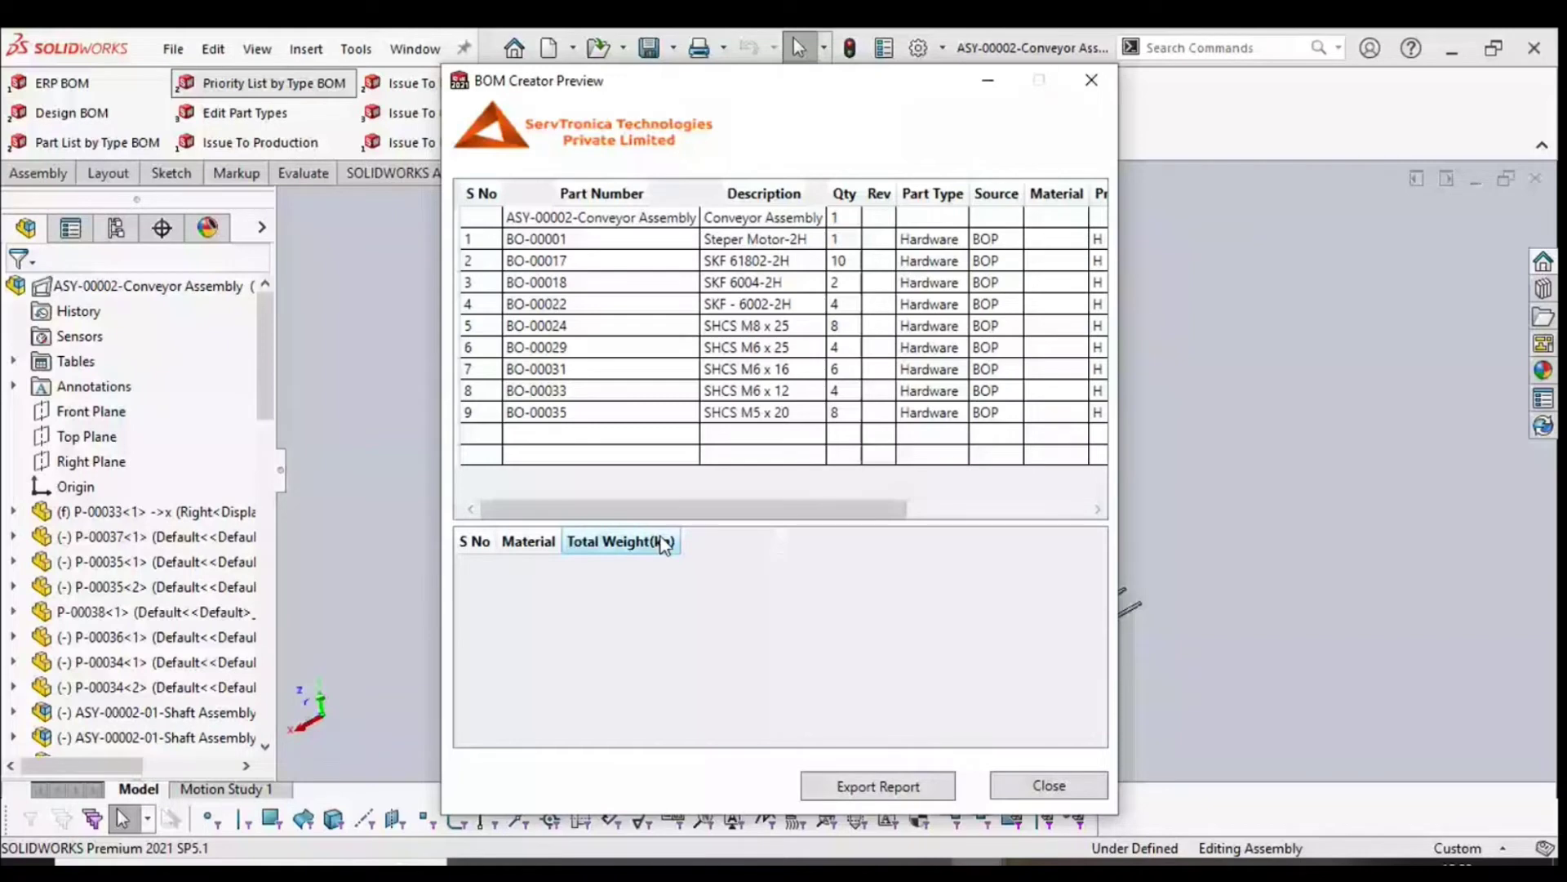
{"action": "left_click", "coordinate": [1016, 785]}
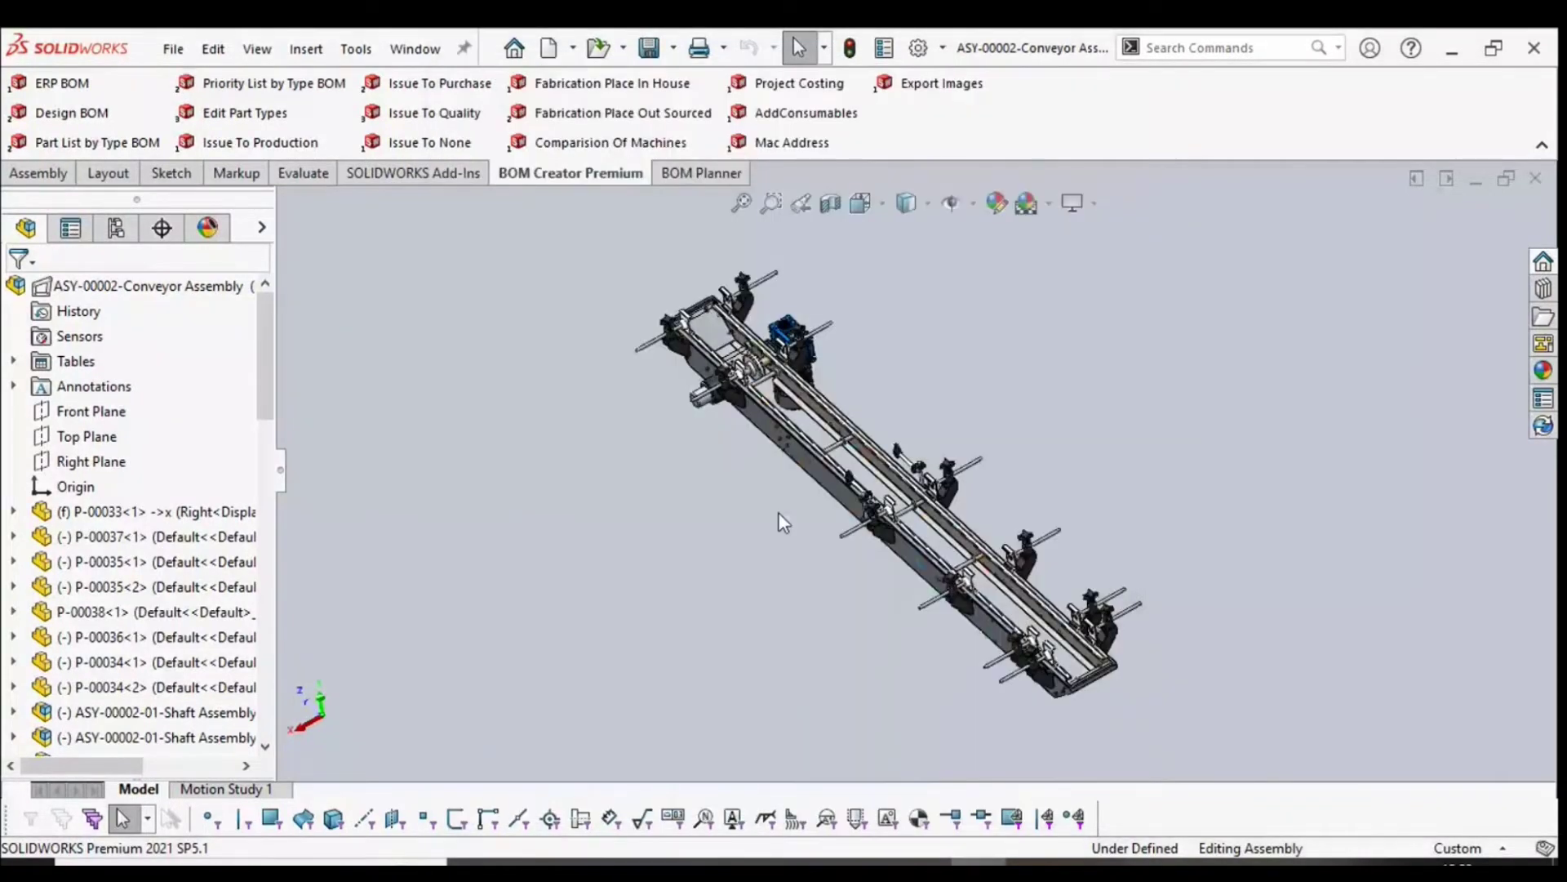
Review the Issue To Production list and the Issue To Purchase list of the conveyor assembly, closing each preview.
{"action": "left_click", "coordinate": [319, 143]}
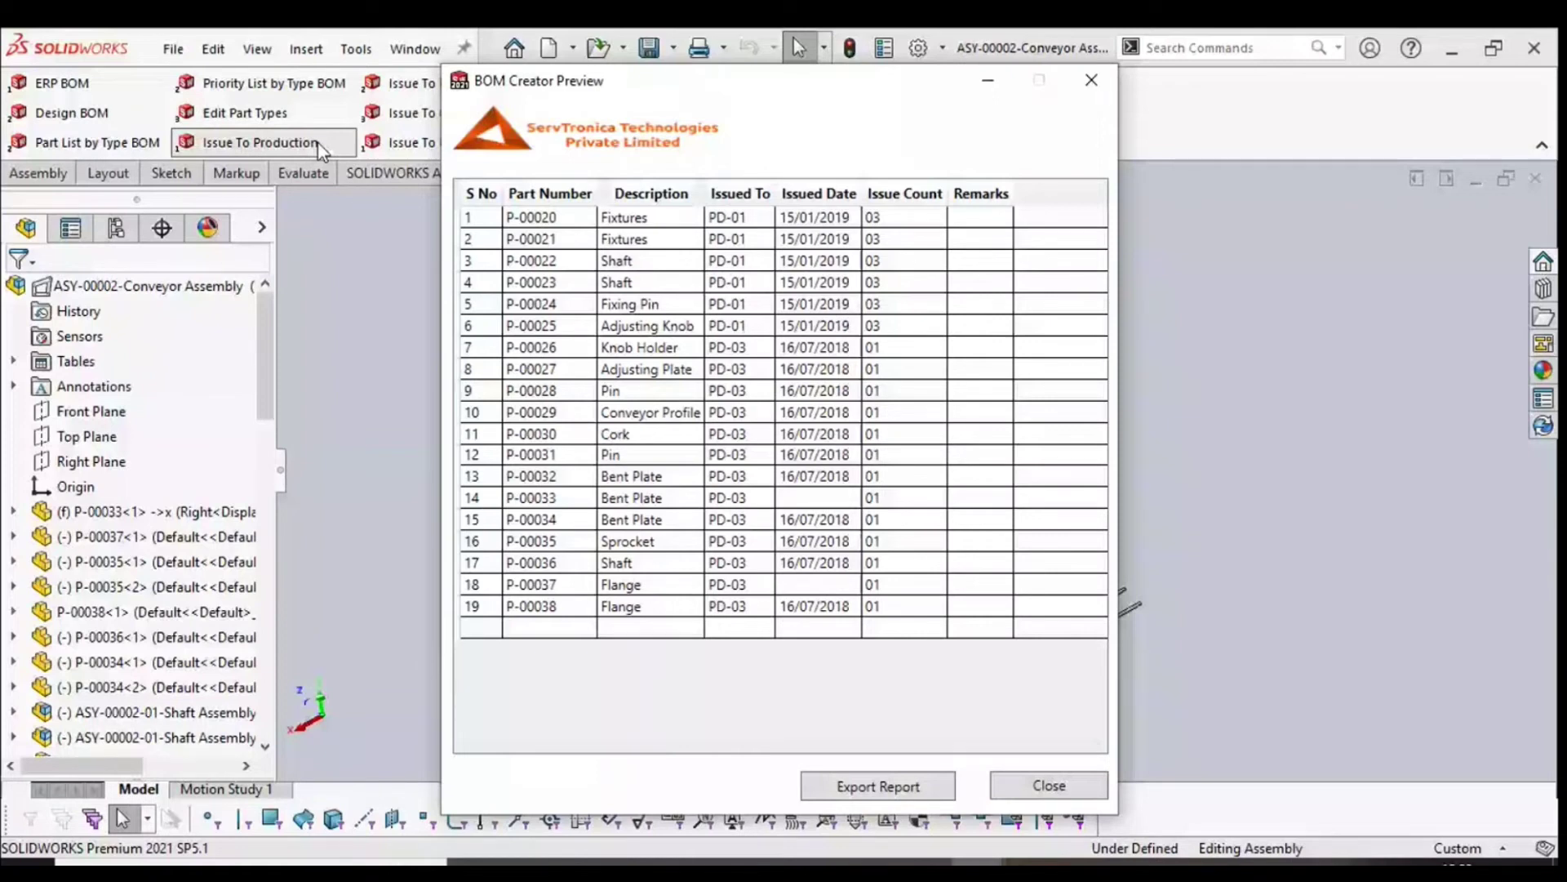
{"action": "left_click", "coordinate": [1061, 791]}
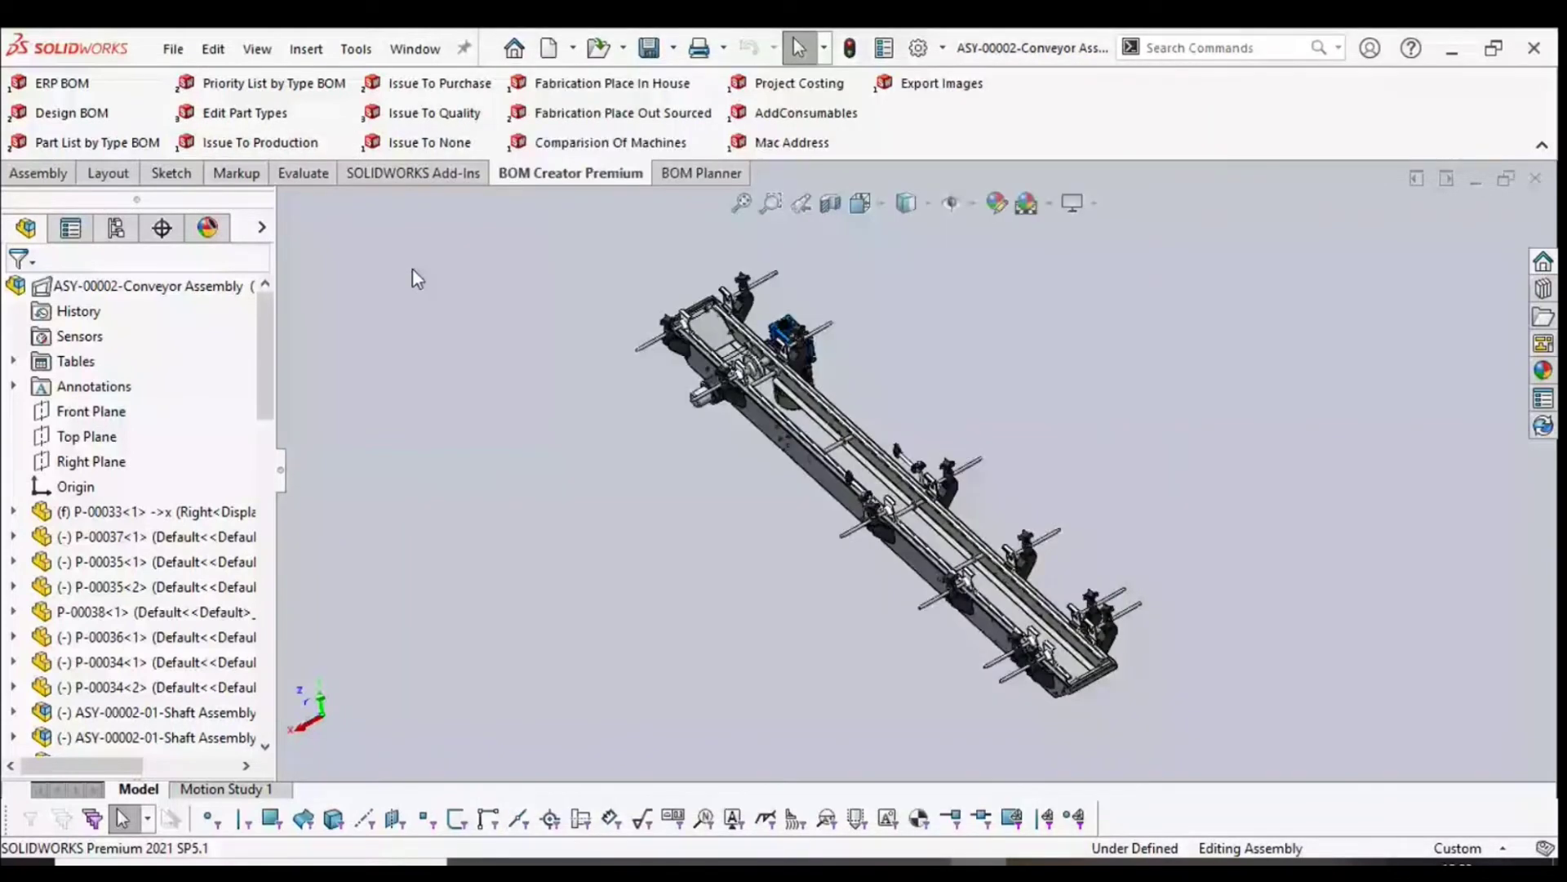
{"action": "left_click", "coordinate": [441, 83]}
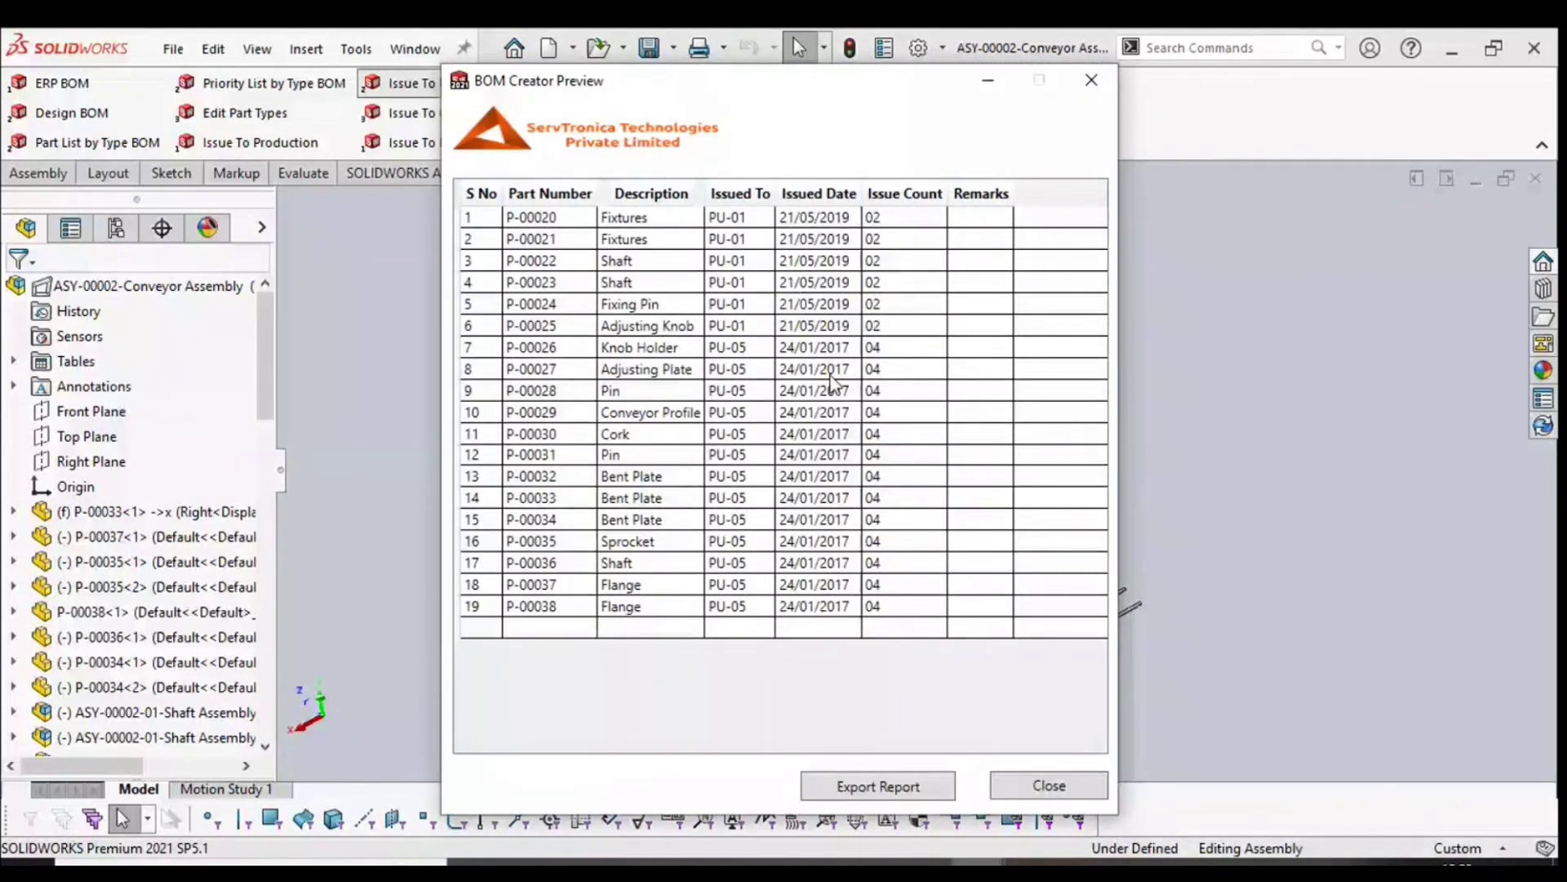
{"action": "key", "text": "Escape"}
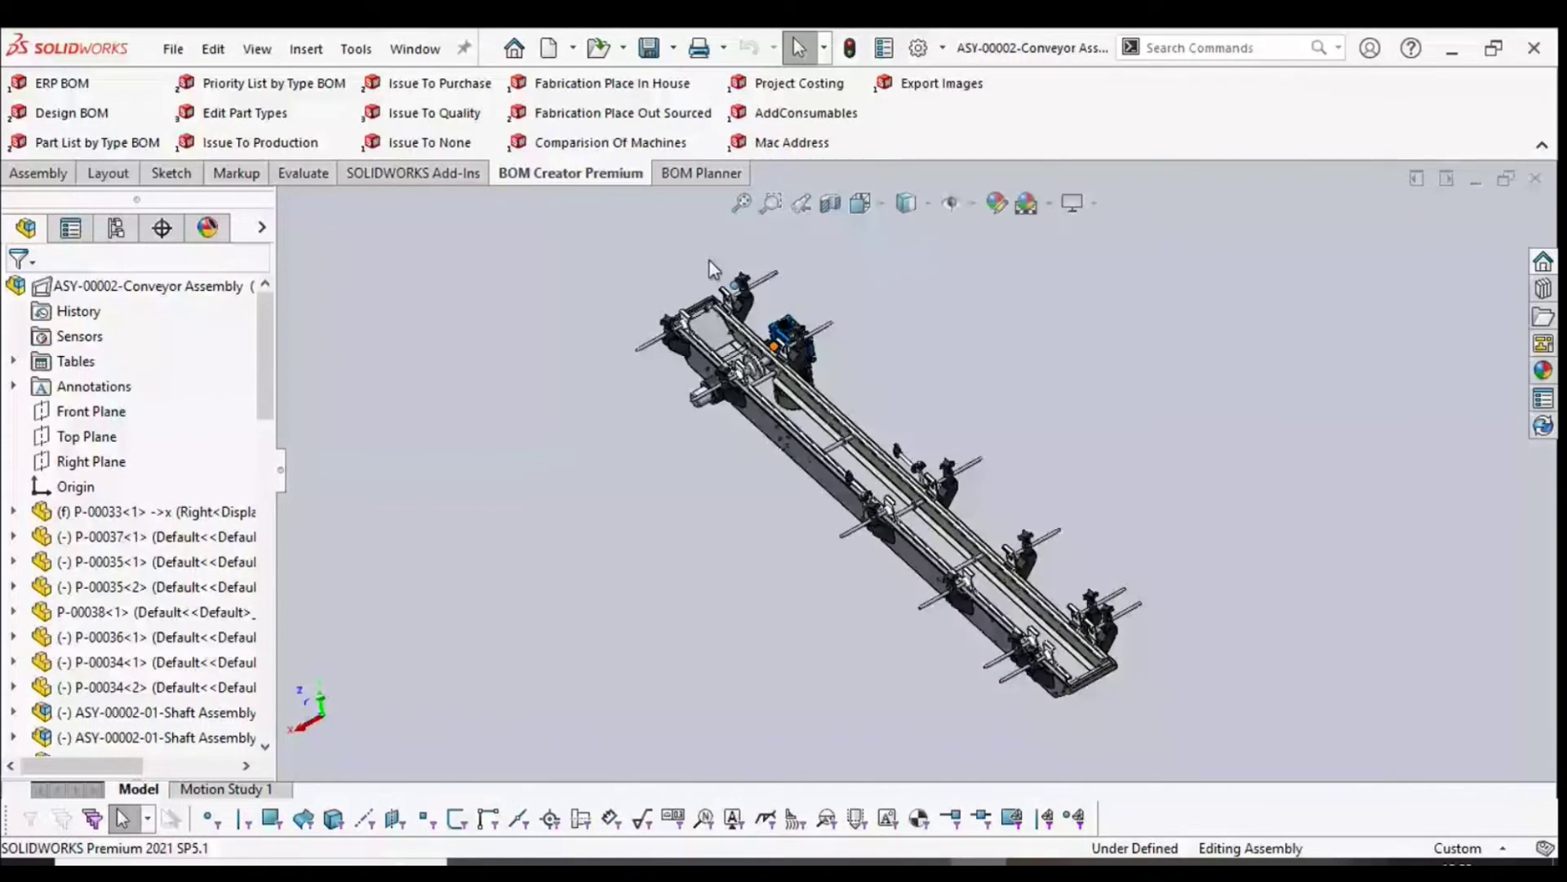
Open Project Costing and set the Fabrication Cost of Plain Carbon Steel to 300, Cast Alloy Steel to 100, PTFE to 100 and Black Artelon to 75.
{"action": "left_click", "coordinate": [829, 90]}
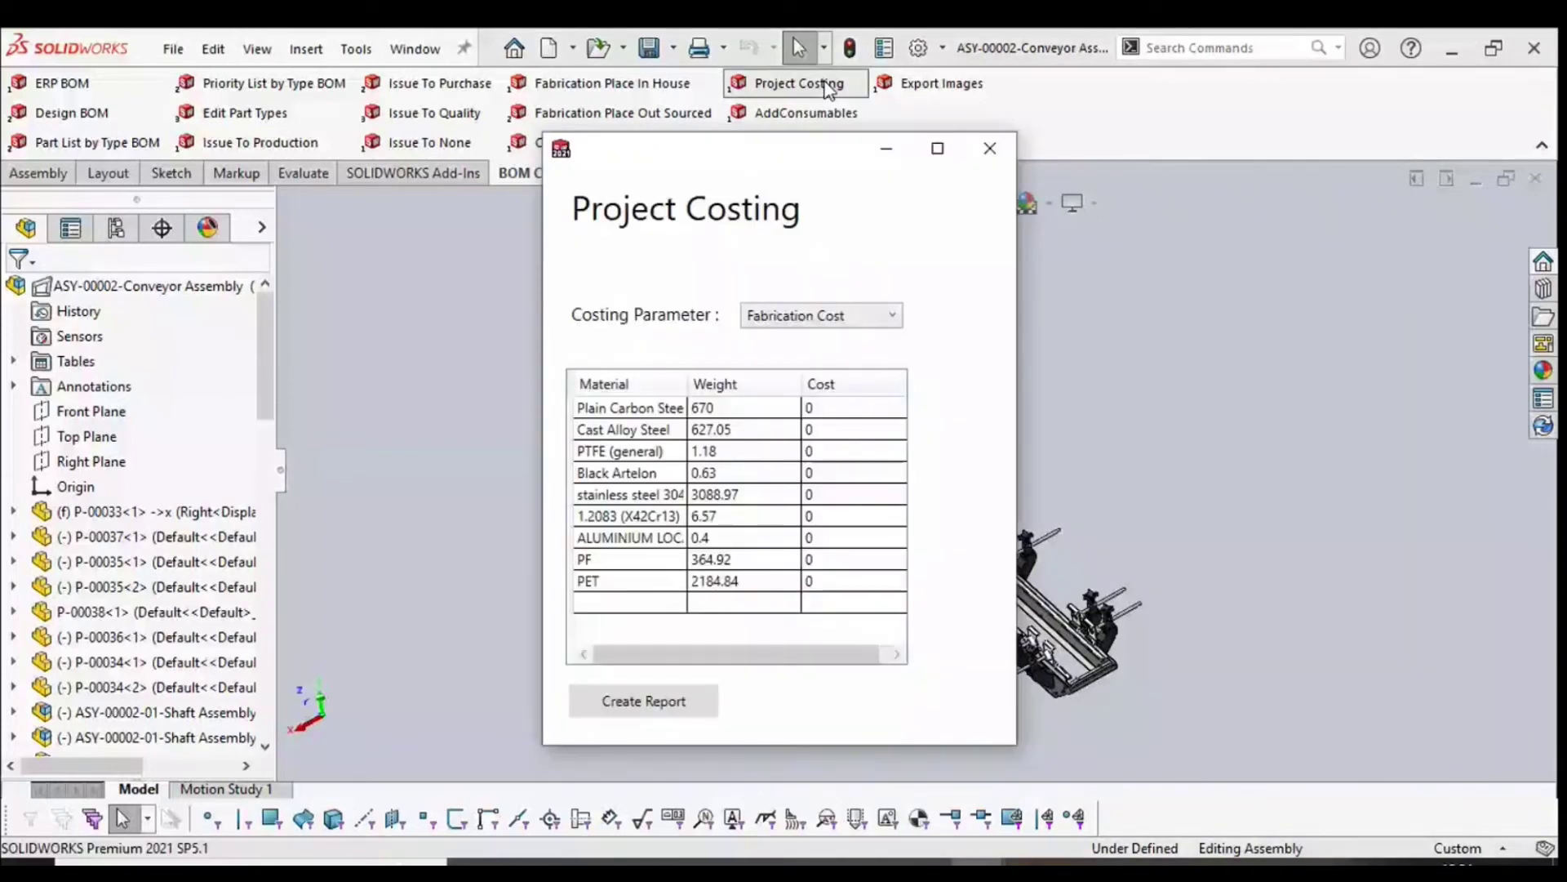
{"action": "left_click", "coordinate": [892, 316]}
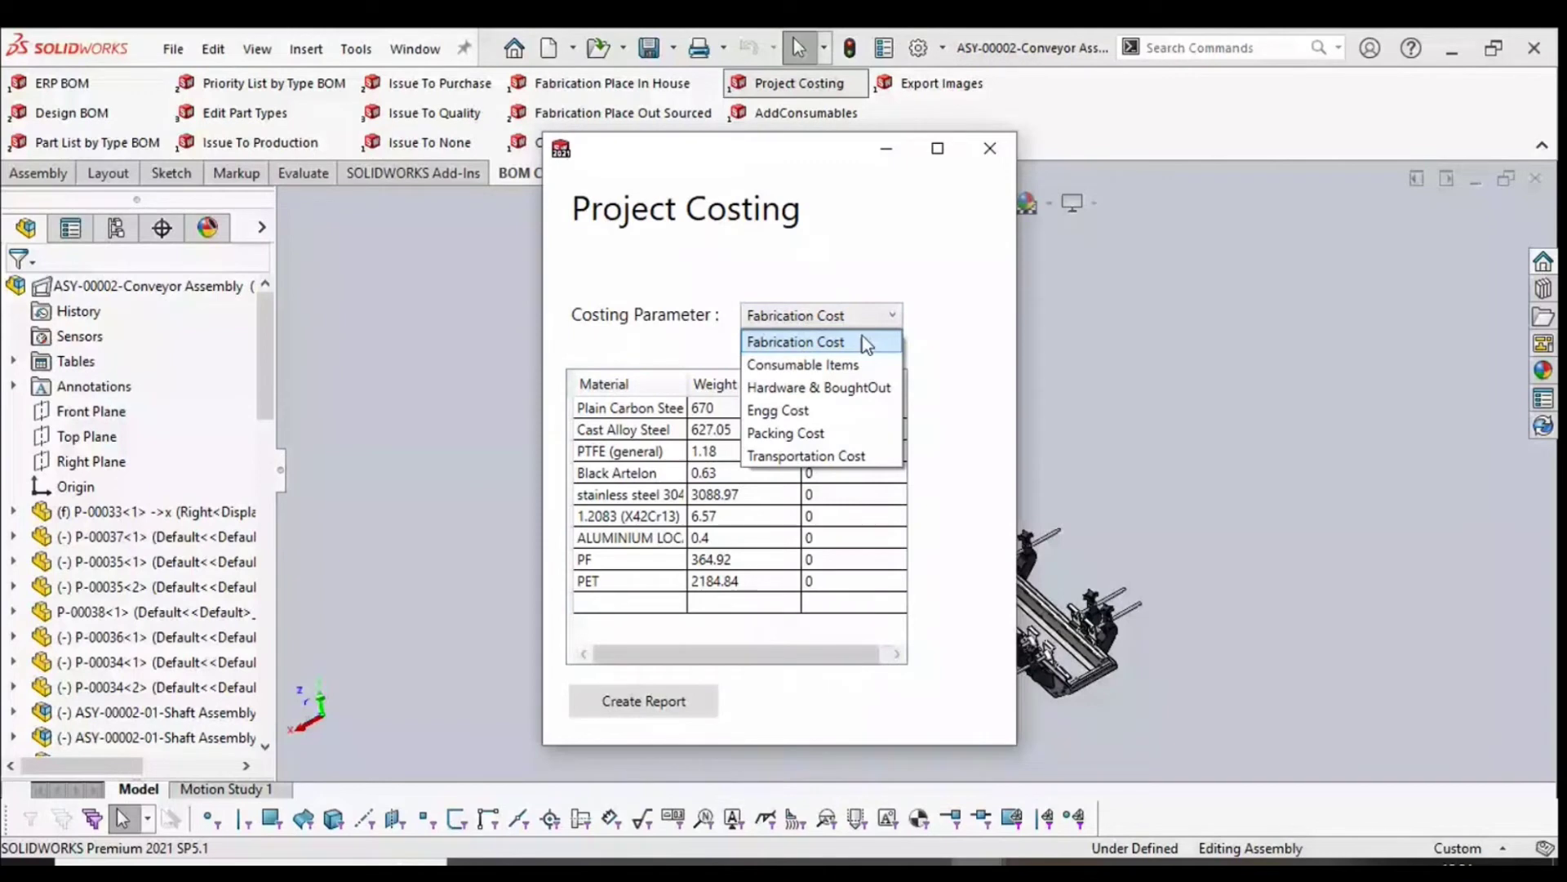
{"action": "left_click", "coordinate": [867, 343]}
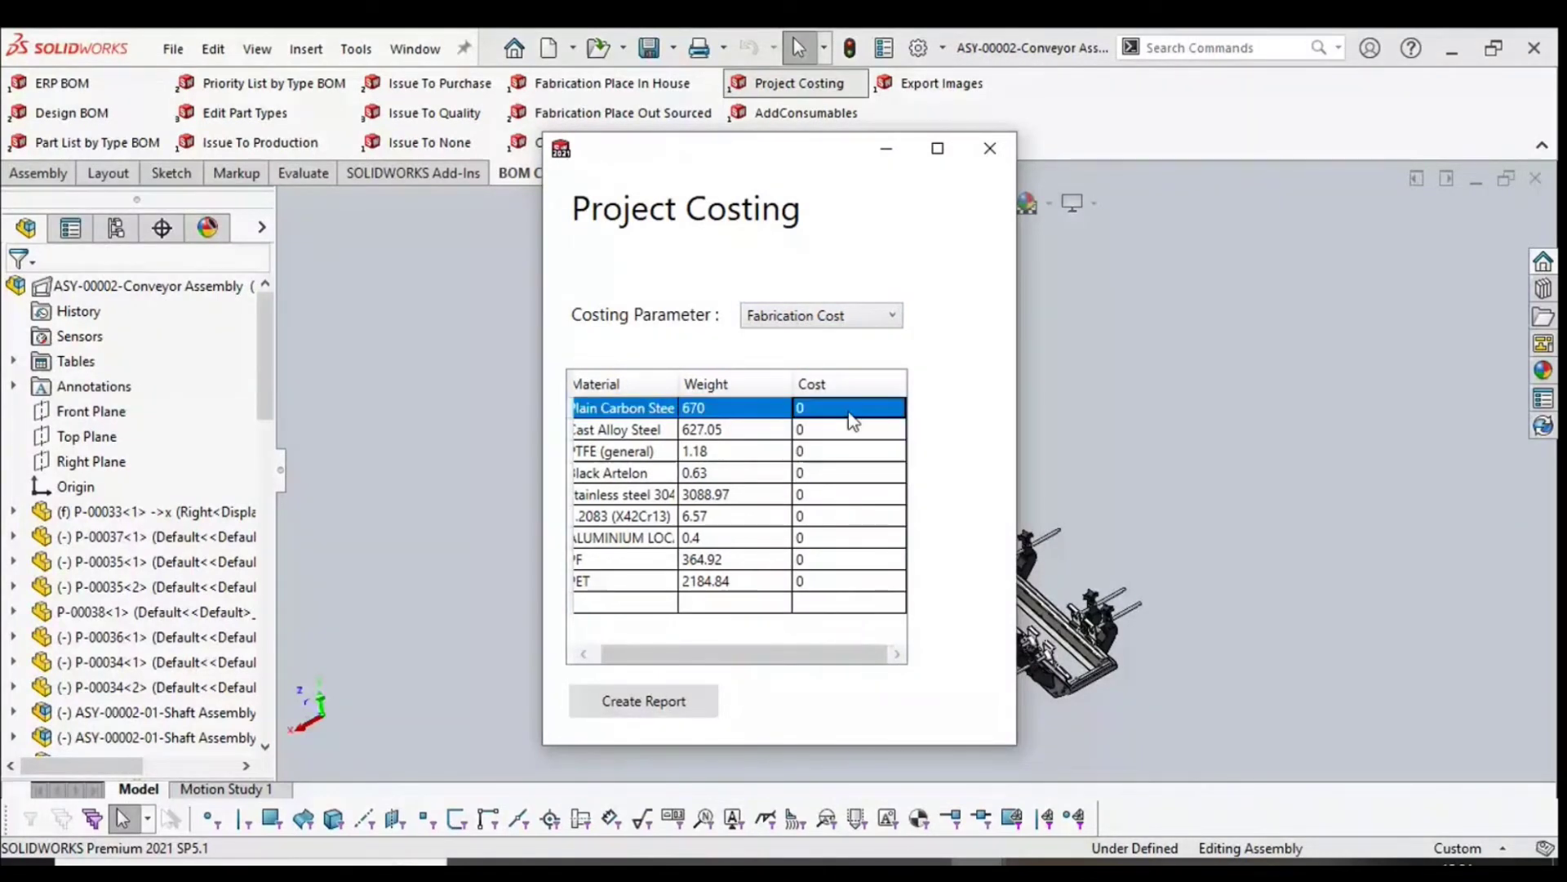
{"action": "type", "text": "300"}
{"action": "key", "text": "Return"}
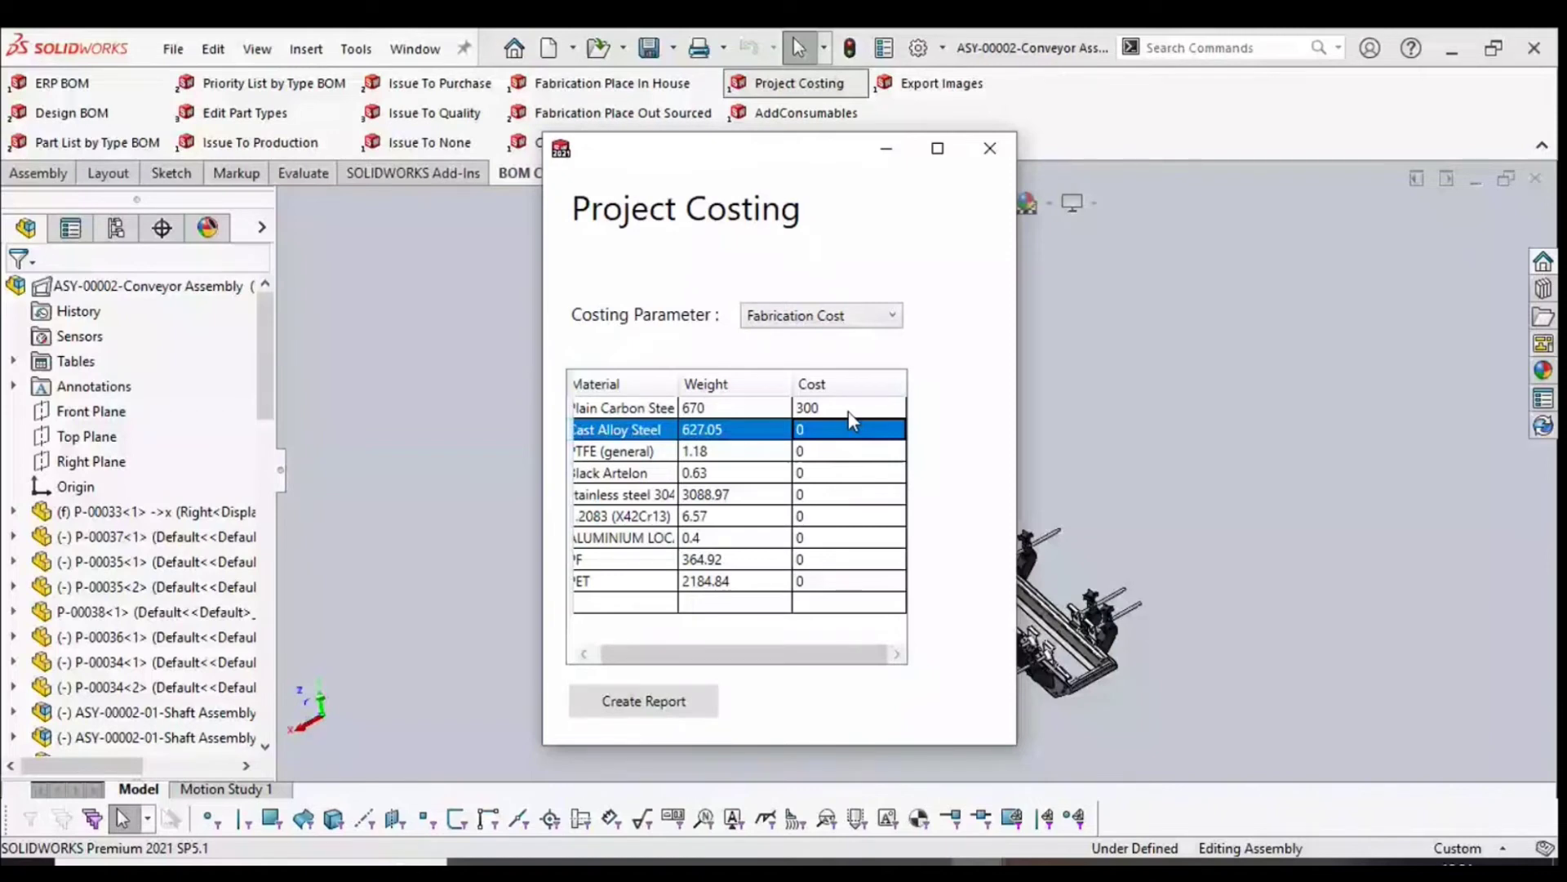
{"action": "type", "text": "100"}
{"action": "key", "text": "Return"}
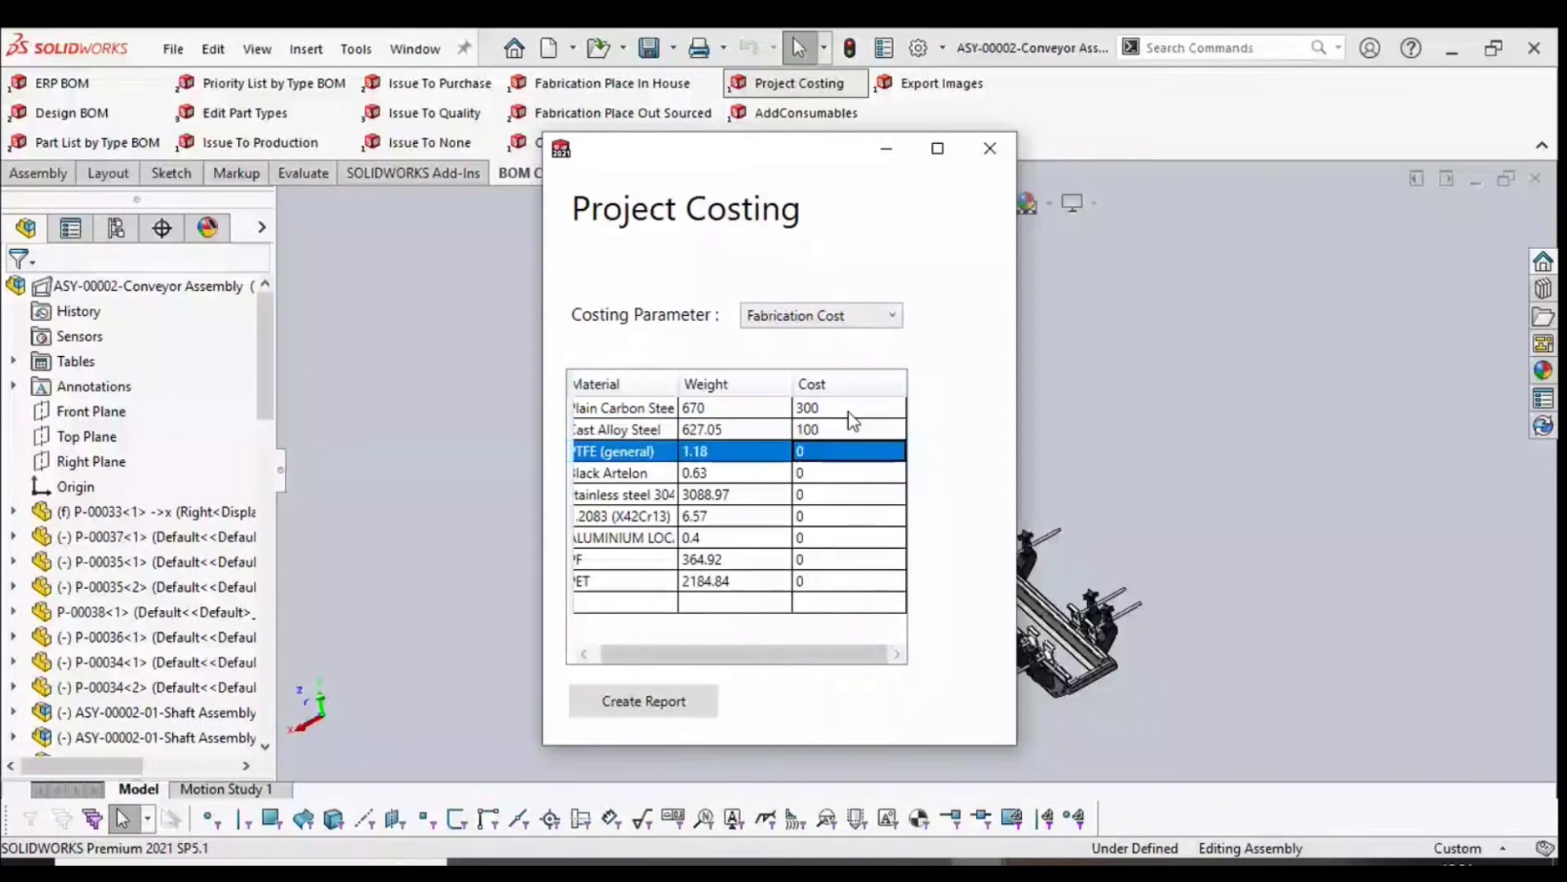
{"action": "type", "text": "100"}
{"action": "key", "text": "Return"}
{"action": "type", "text": "75"}
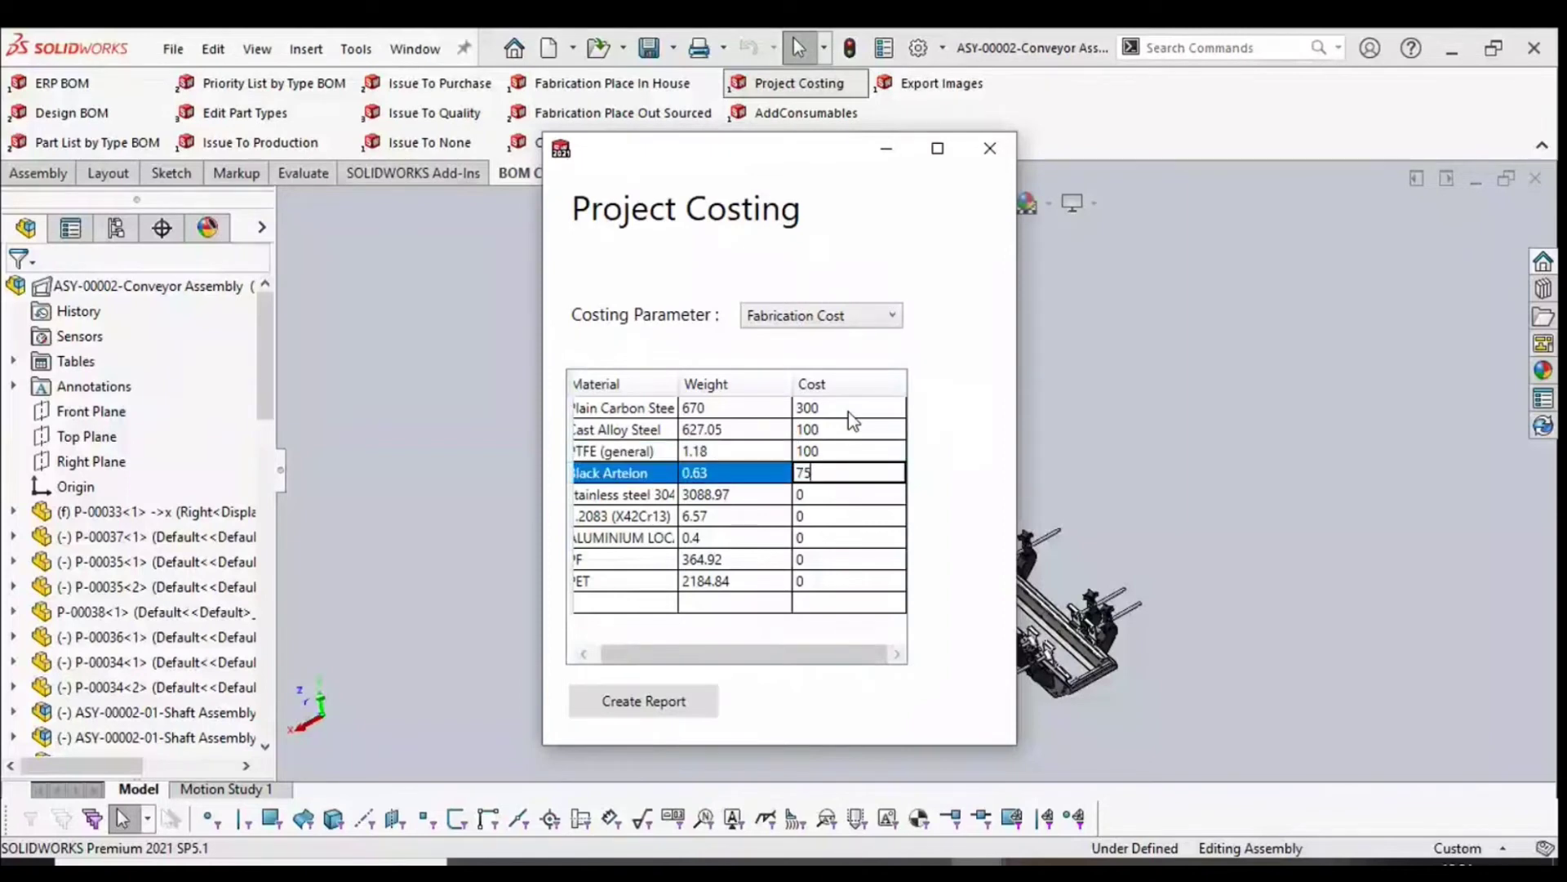
{"action": "key", "text": "Return"}
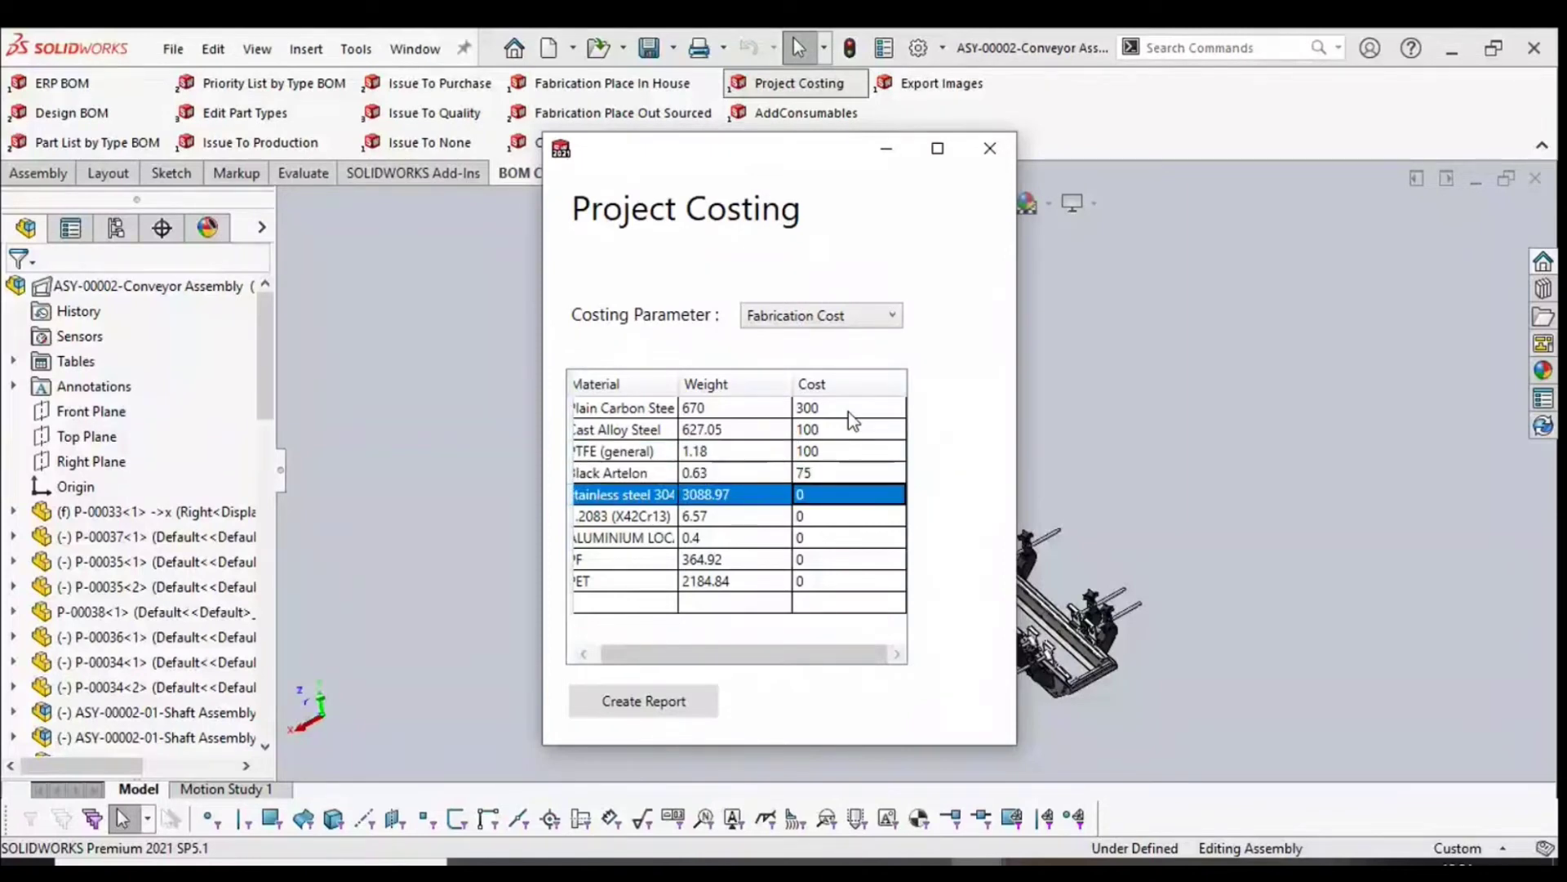
Set the fabrication cost of stainless steel 304 to 450, 1.2083 (X42Cr13) to 100, aluminium to 200 and PF to 100.
{"action": "type", "text": "35"}
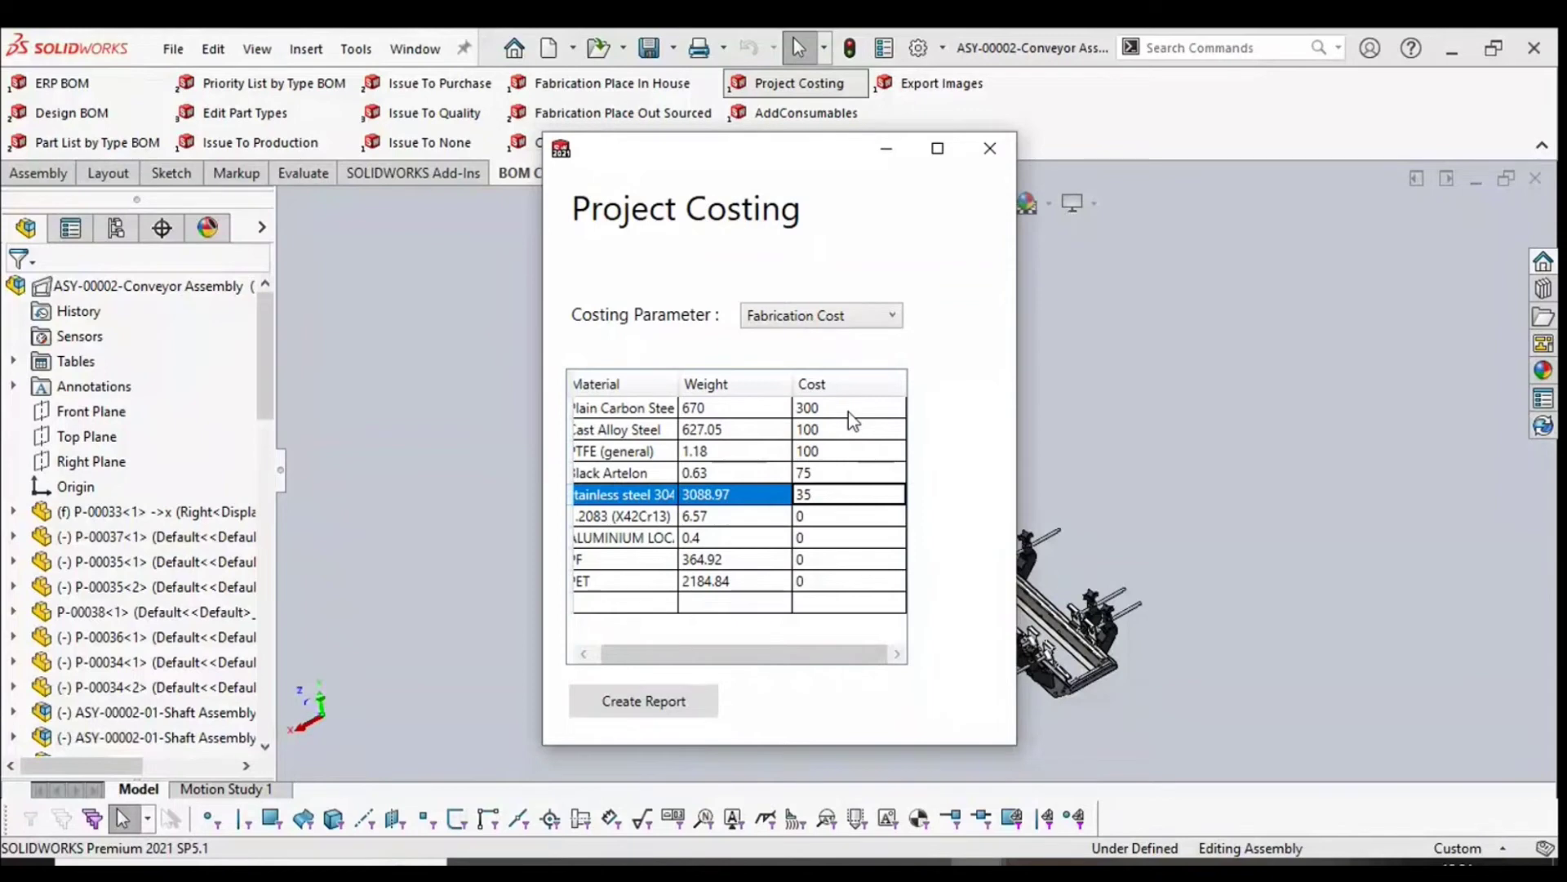
{"action": "key", "text": "BackSpace"}
{"action": "key", "text": "BackSpace"}
{"action": "type", "text": "450"}
{"action": "key", "text": "Return"}
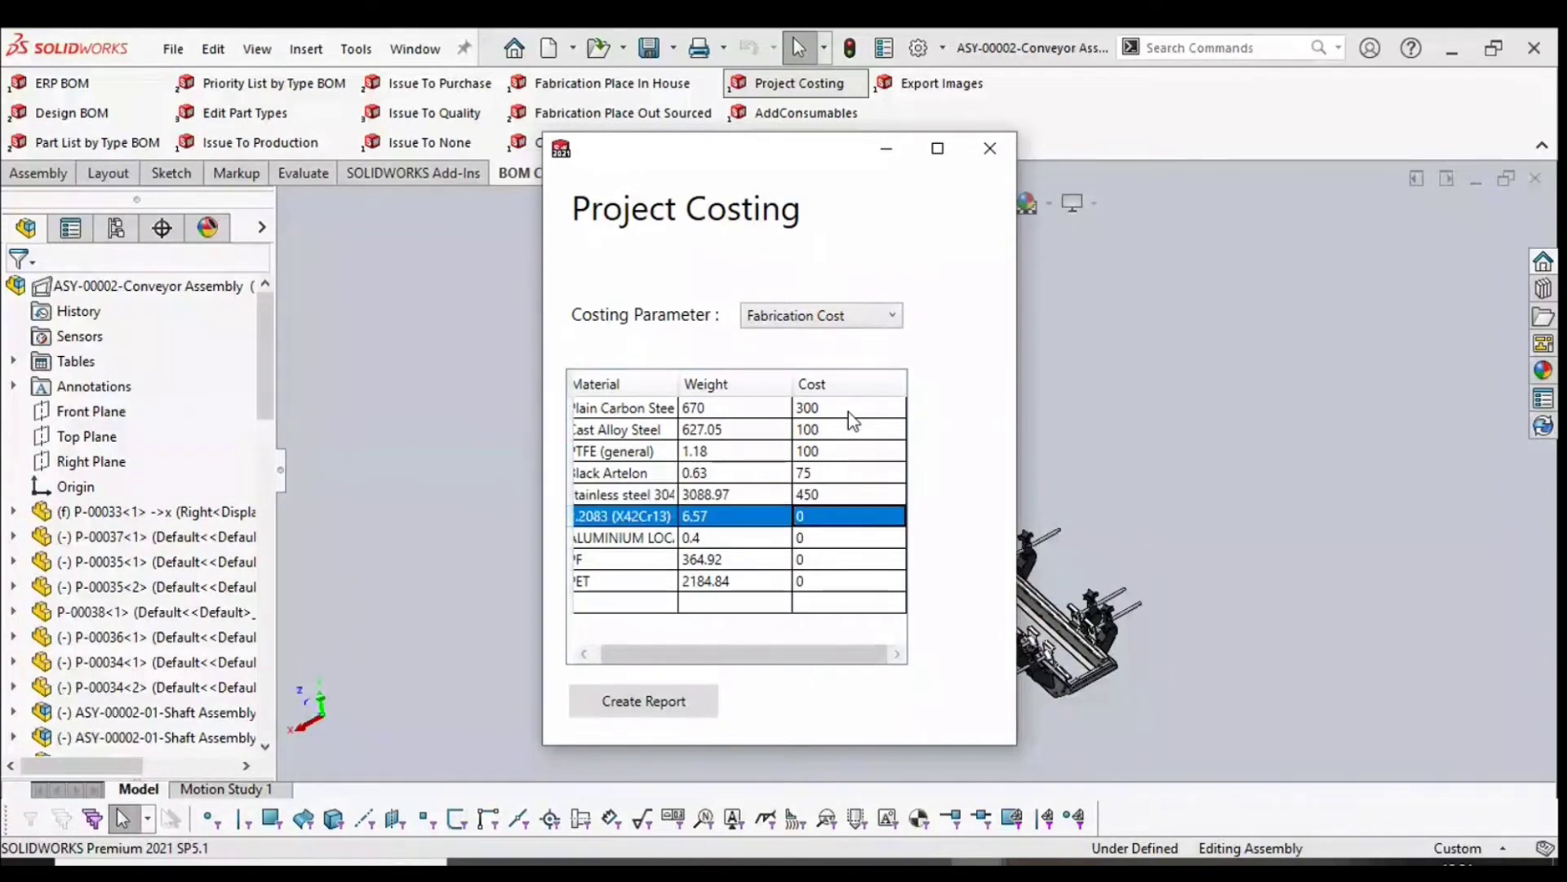
{"action": "type", "text": "1000"}
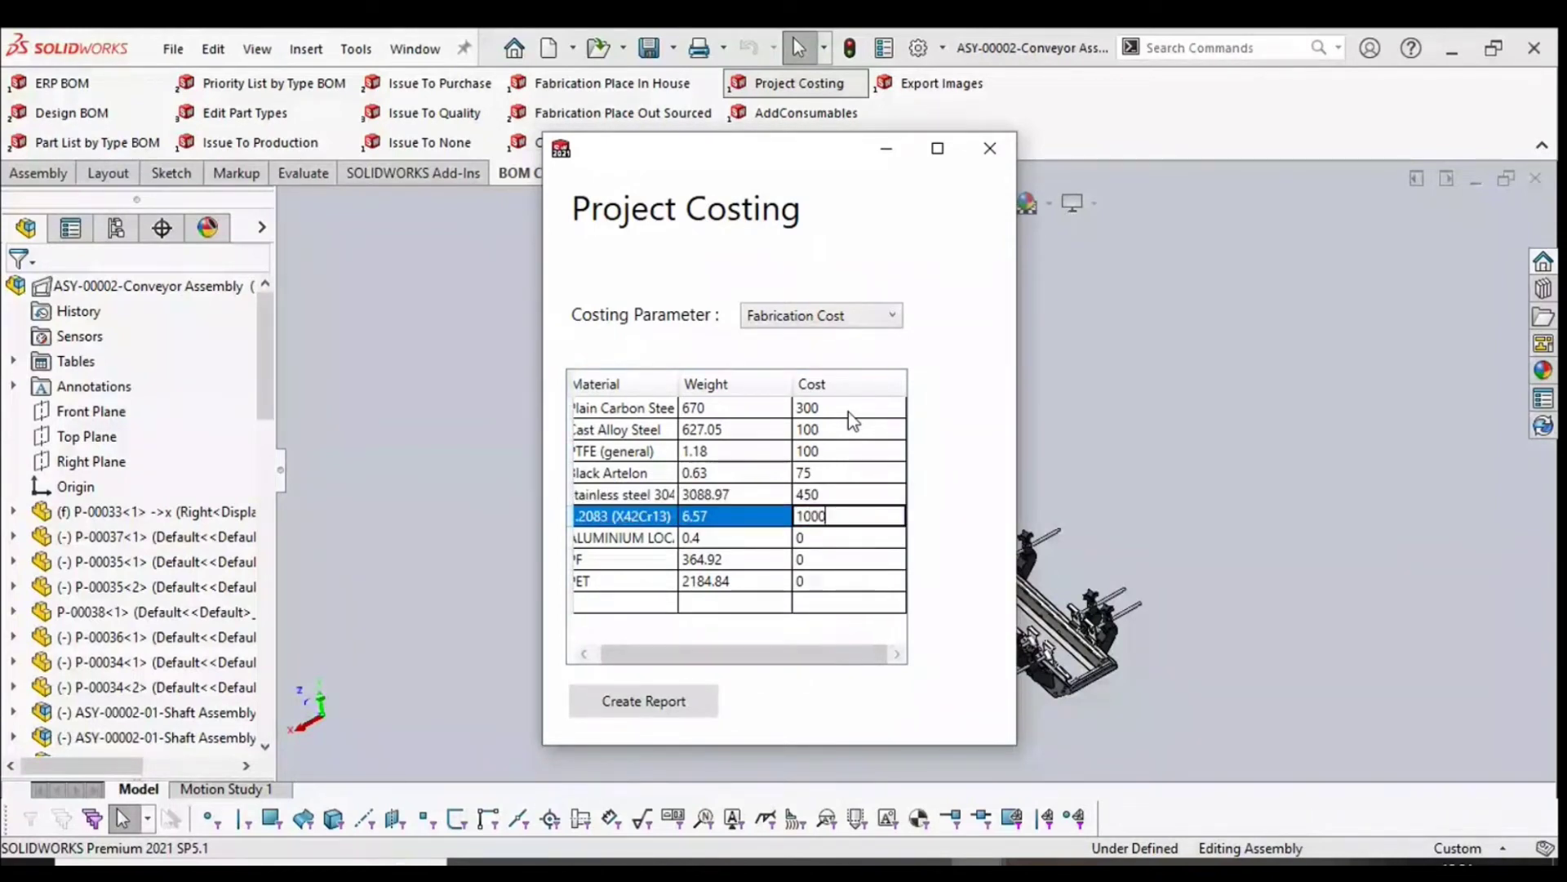
{"action": "key", "text": "Return"}
{"action": "type", "text": "200"}
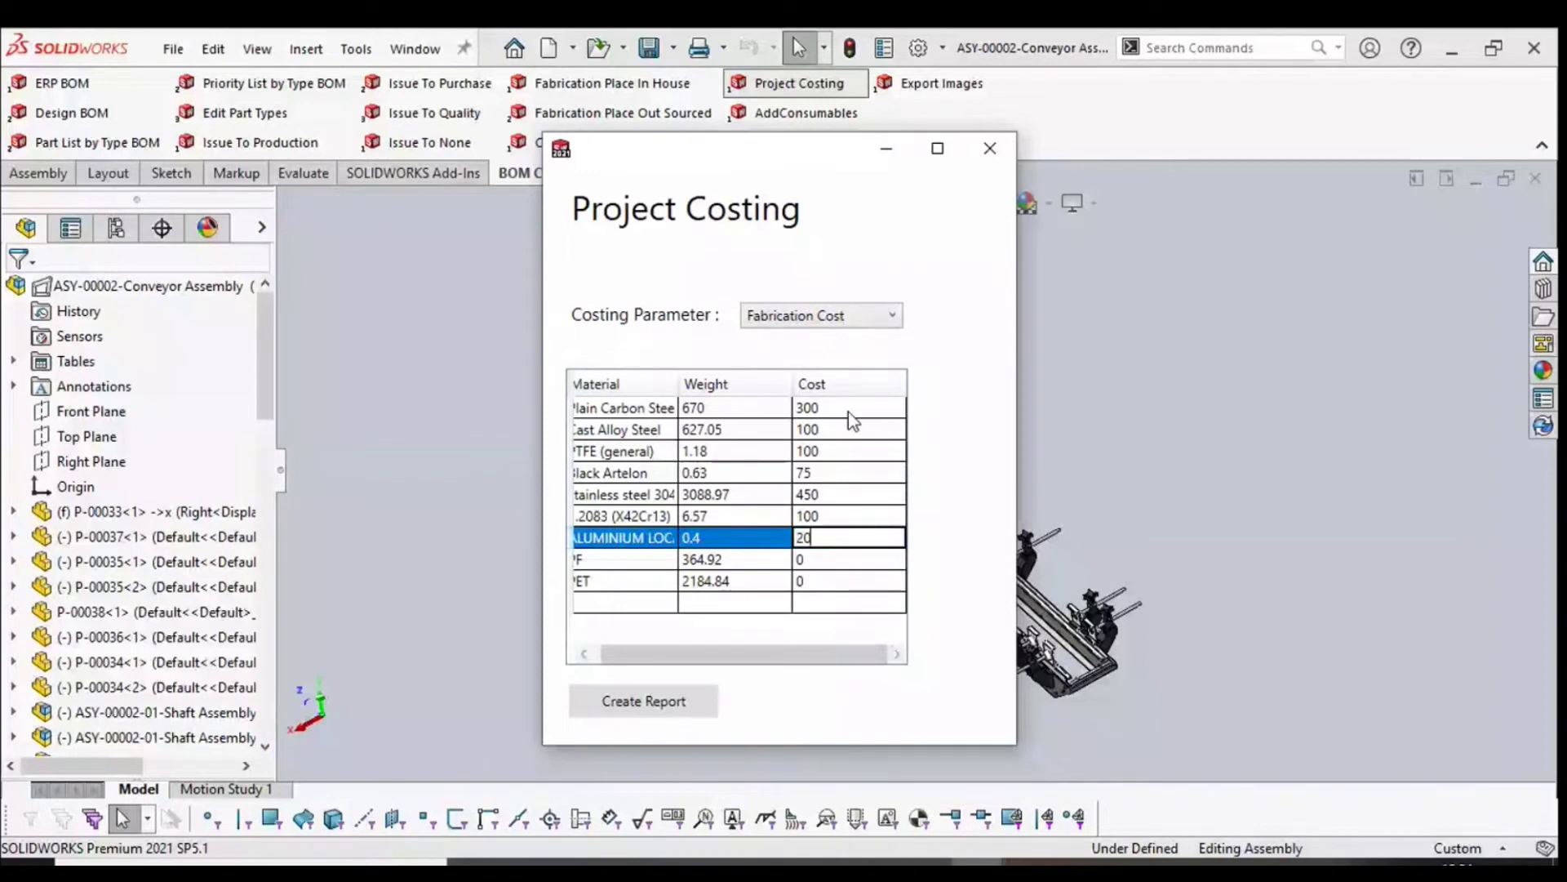
{"action": "key", "text": "Return"}
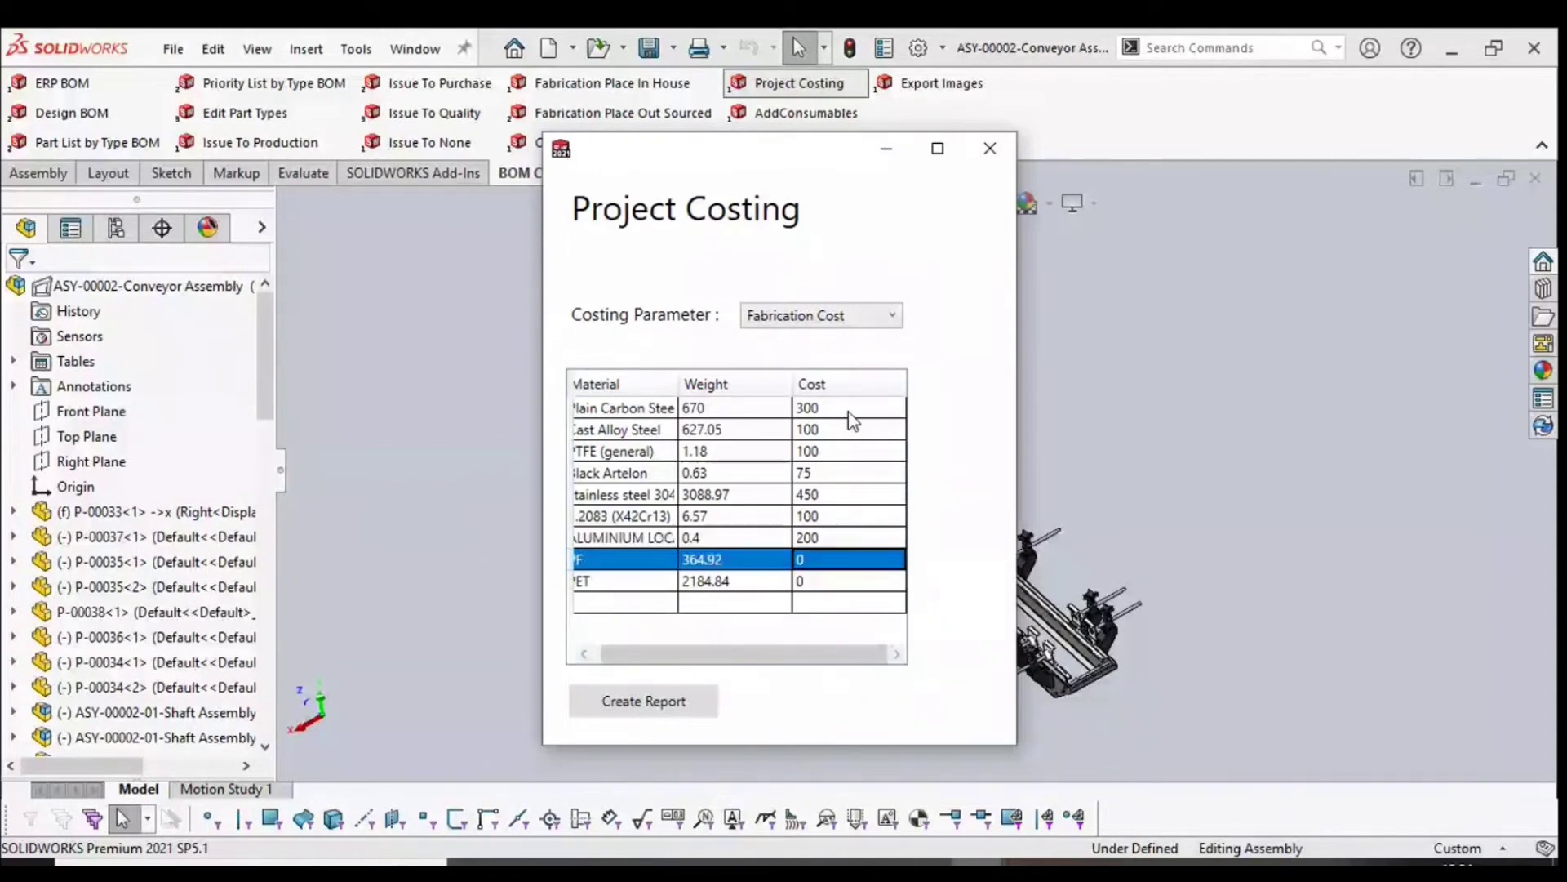
{"action": "type", "text": "100"}
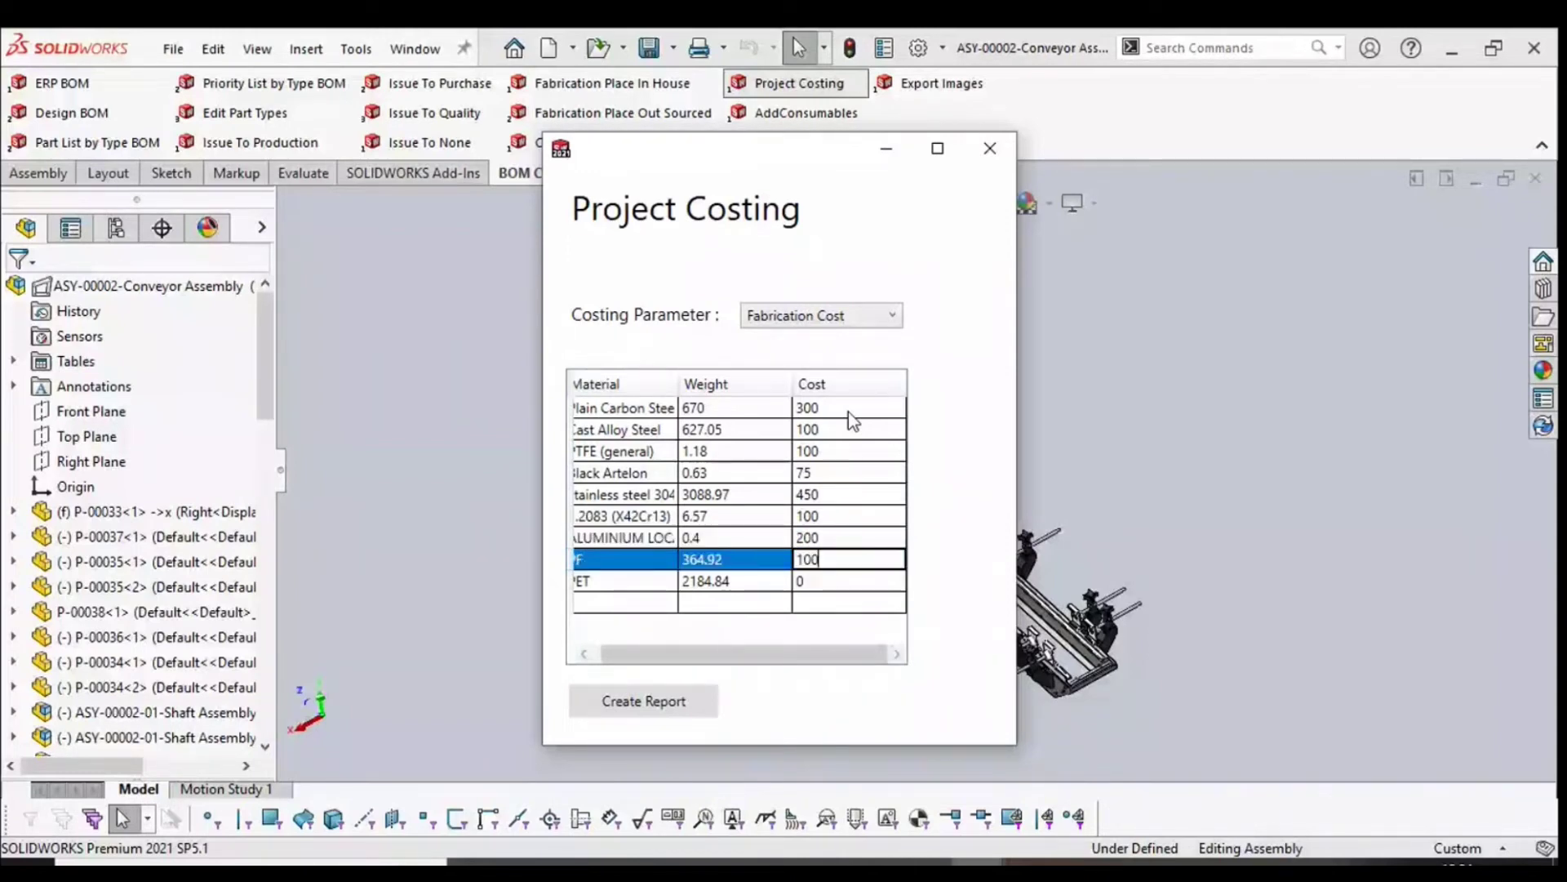
{"action": "key", "text": "Return"}
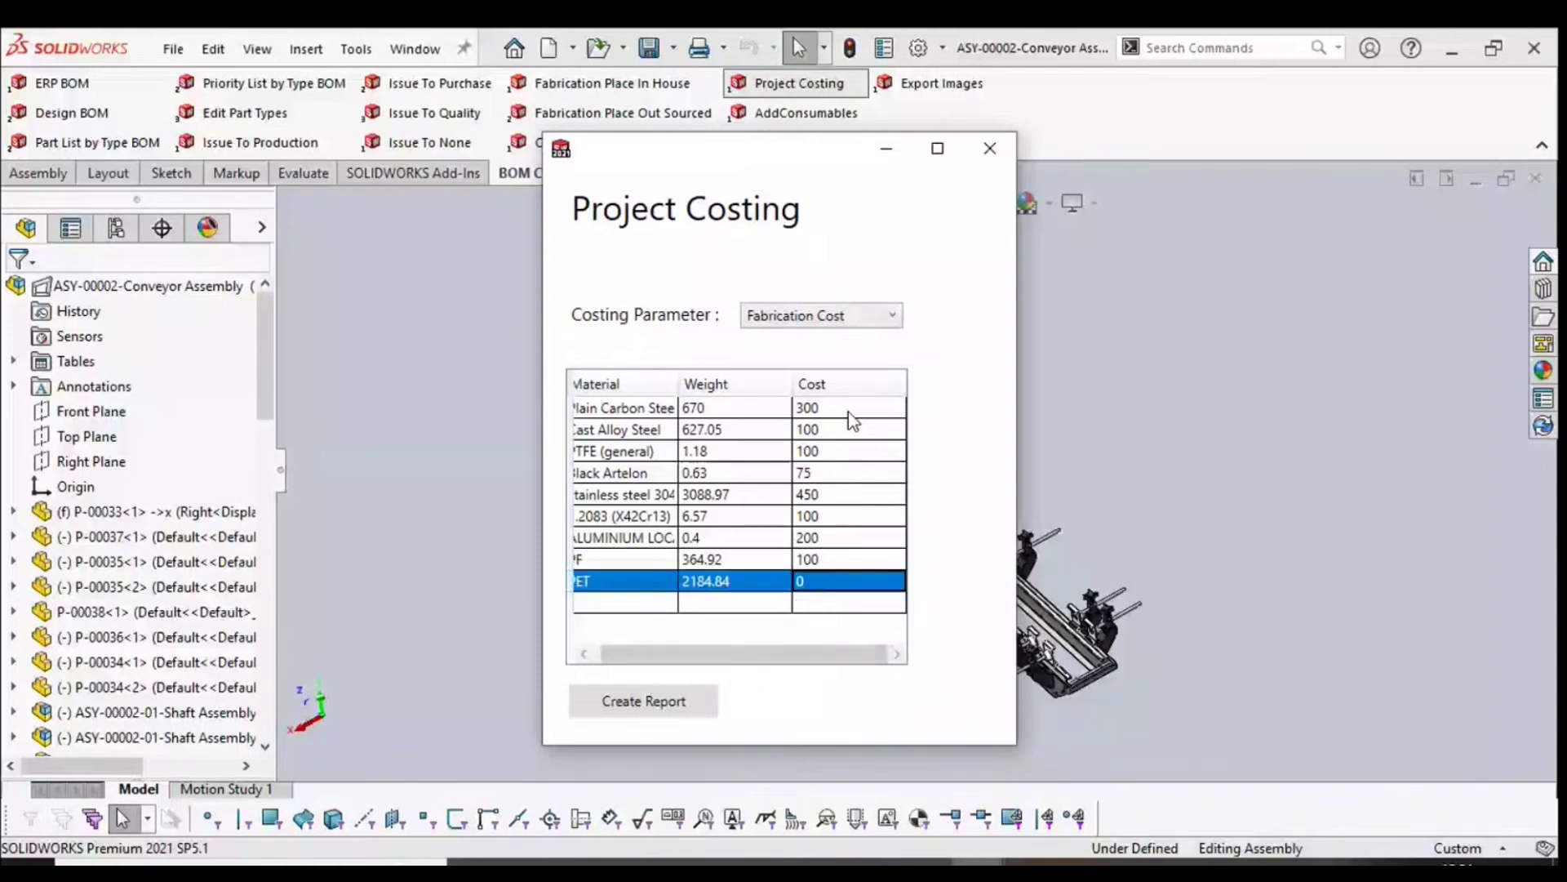
Set the fabrication cost of PET to 110 and switch the costing parameter to hardware and bought-out items.
{"action": "type", "text": "110"}
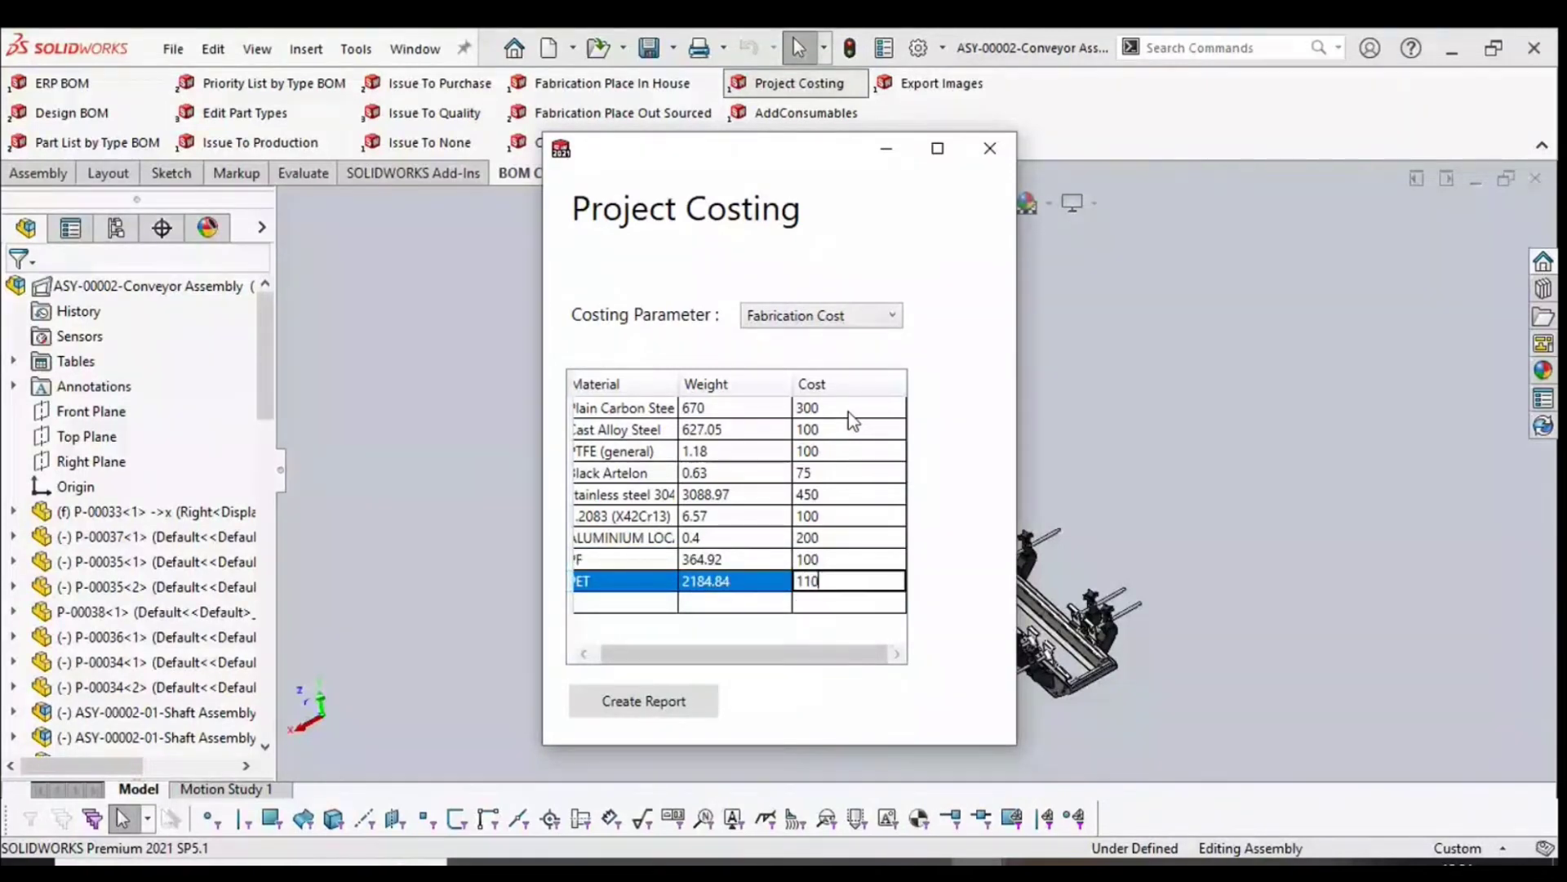
{"action": "left_click_drag", "start_coordinate": [756, 652], "coordinate": [594, 636]}
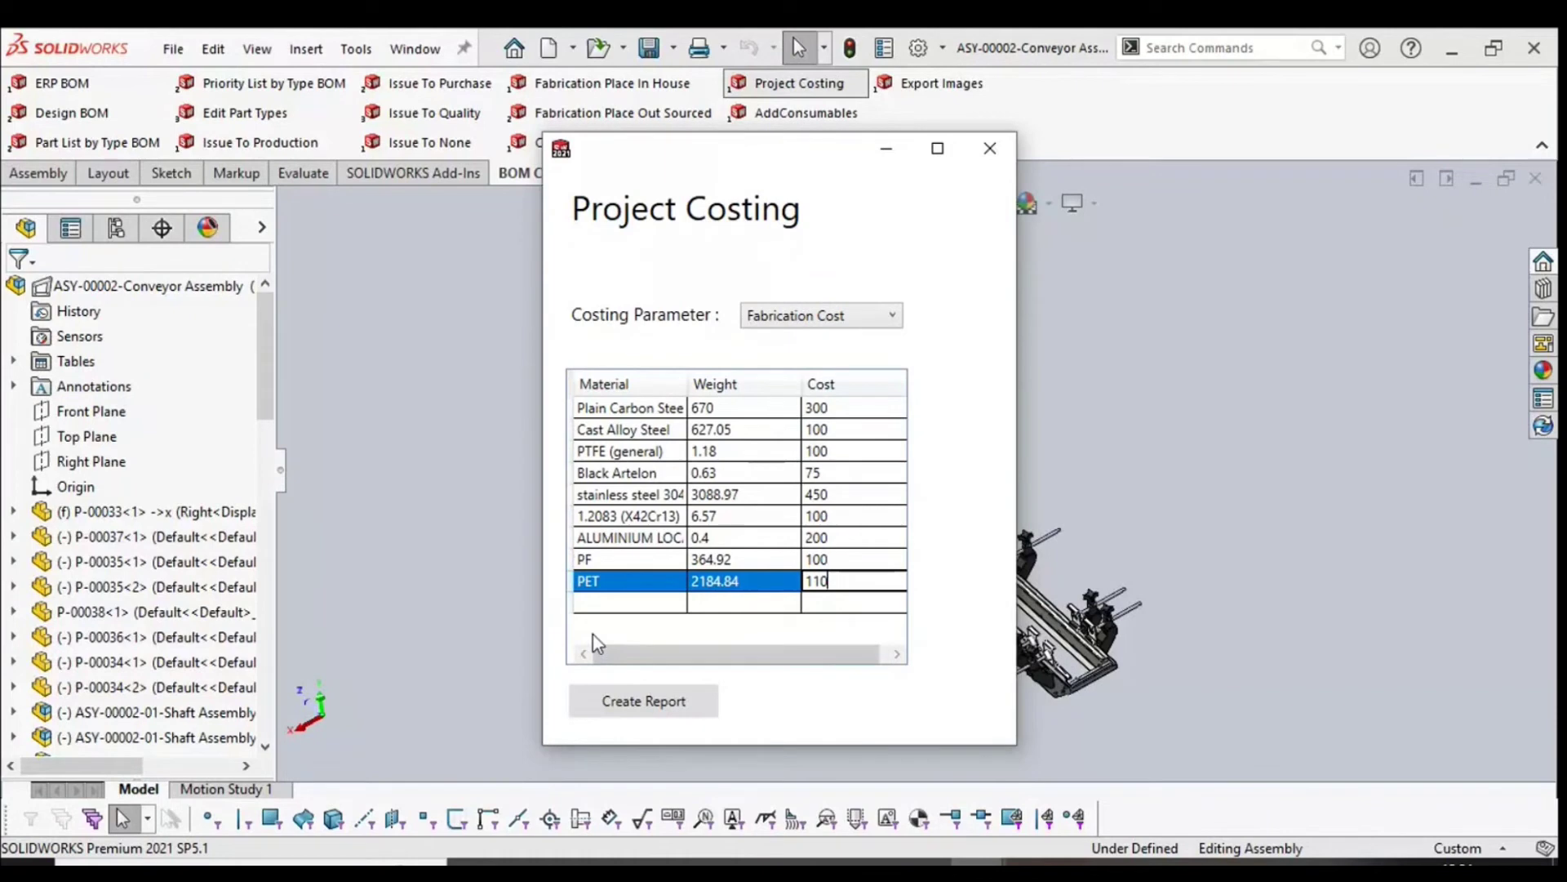
{"action": "left_click", "coordinate": [857, 323]}
{"action": "left_click", "coordinate": [840, 360]}
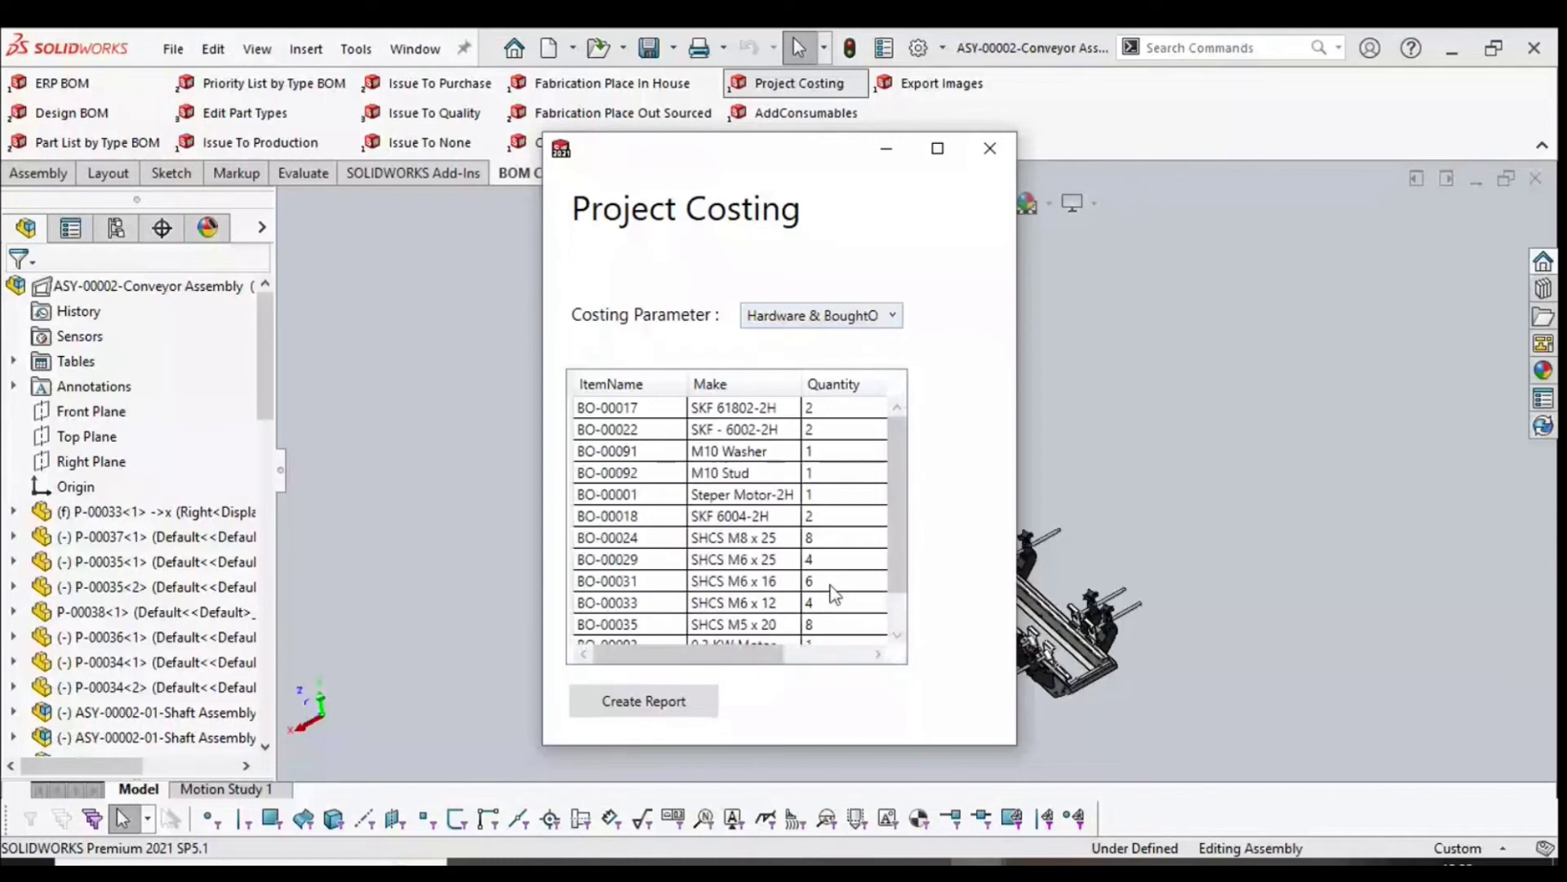
Set the unit cost of SKF 61802-2H and SKF - 6002-2H to 500 each, M10 Washer to 1000 and M10 Stud to 300.
{"action": "left_click_drag", "start_coordinate": [770, 653], "coordinate": [849, 640]}
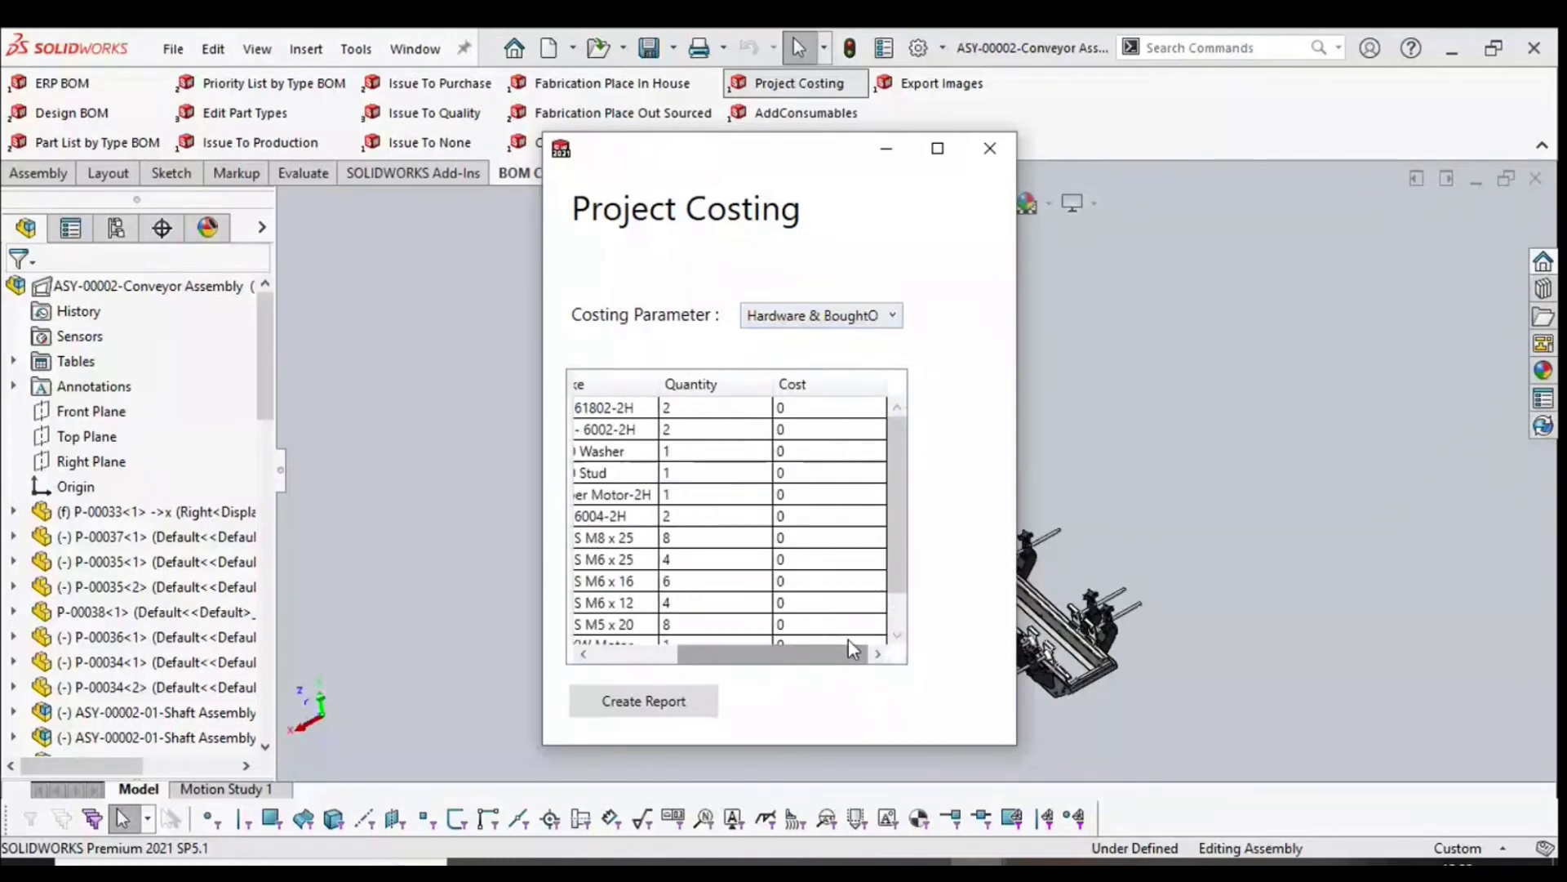
{"action": "left_click", "coordinate": [816, 408]}
{"action": "type", "text": "500"}
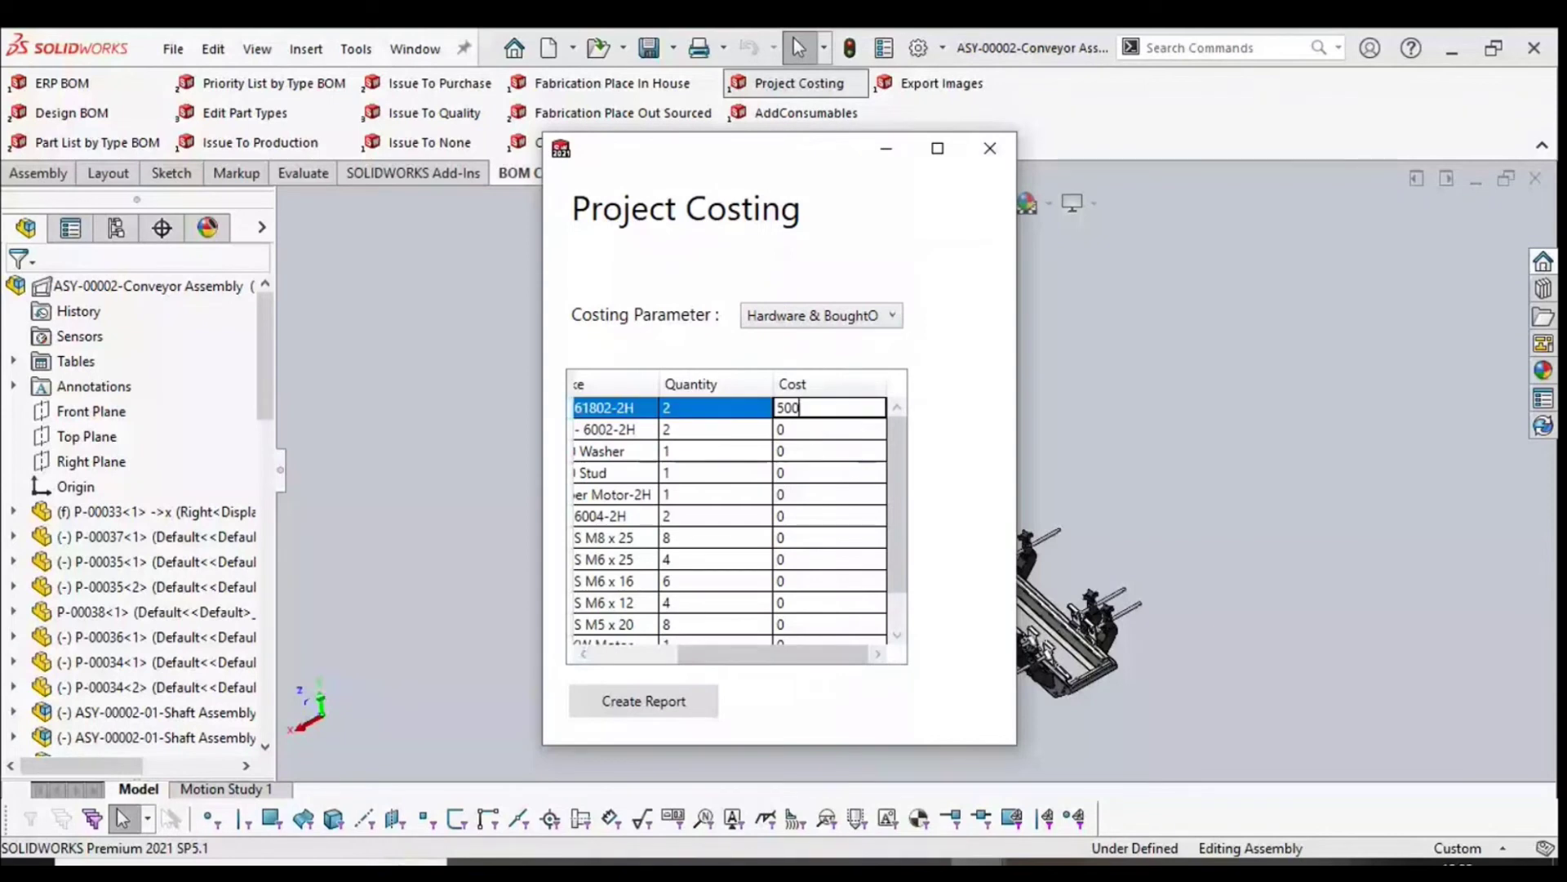
{"action": "key", "text": "Return"}
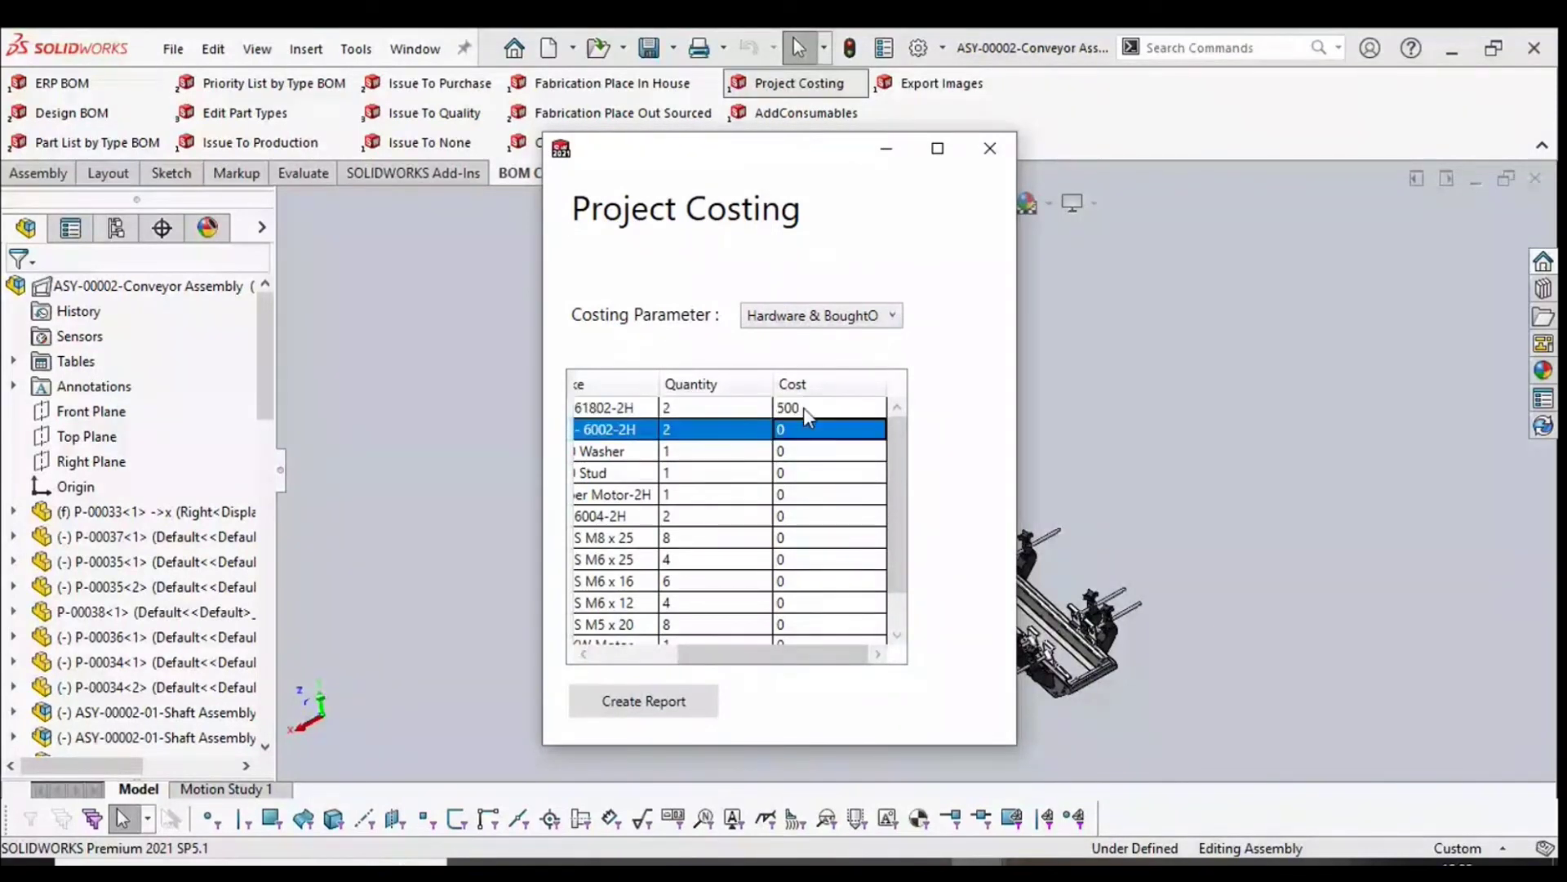
{"action": "type", "text": "500"}
{"action": "key", "text": "Return"}
{"action": "type", "text": "1000"}
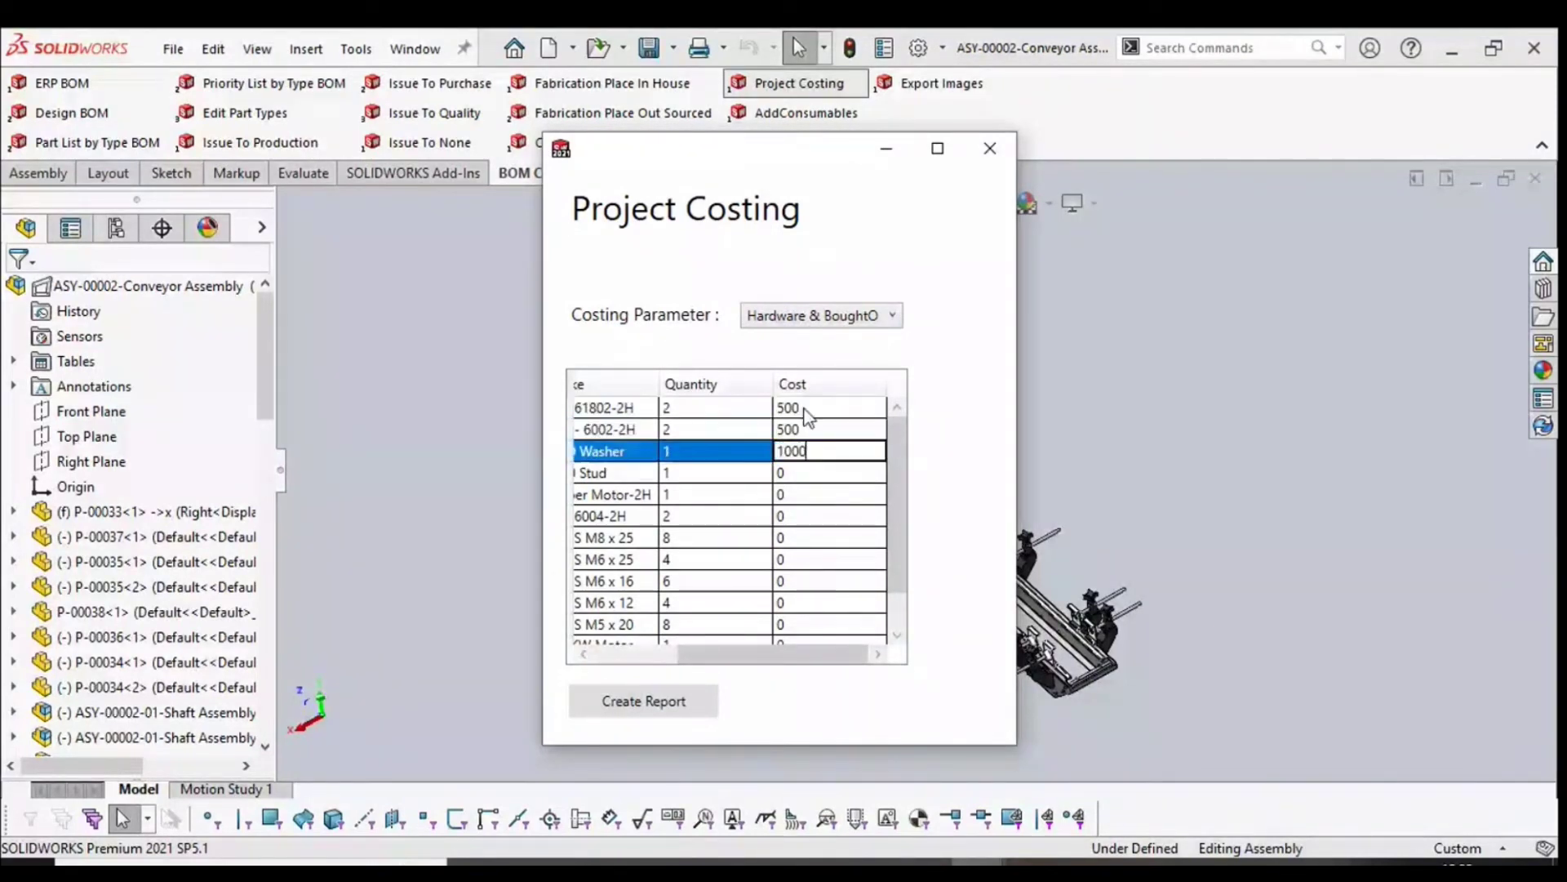
{"action": "key", "text": "Return"}
{"action": "type", "text": "300"}
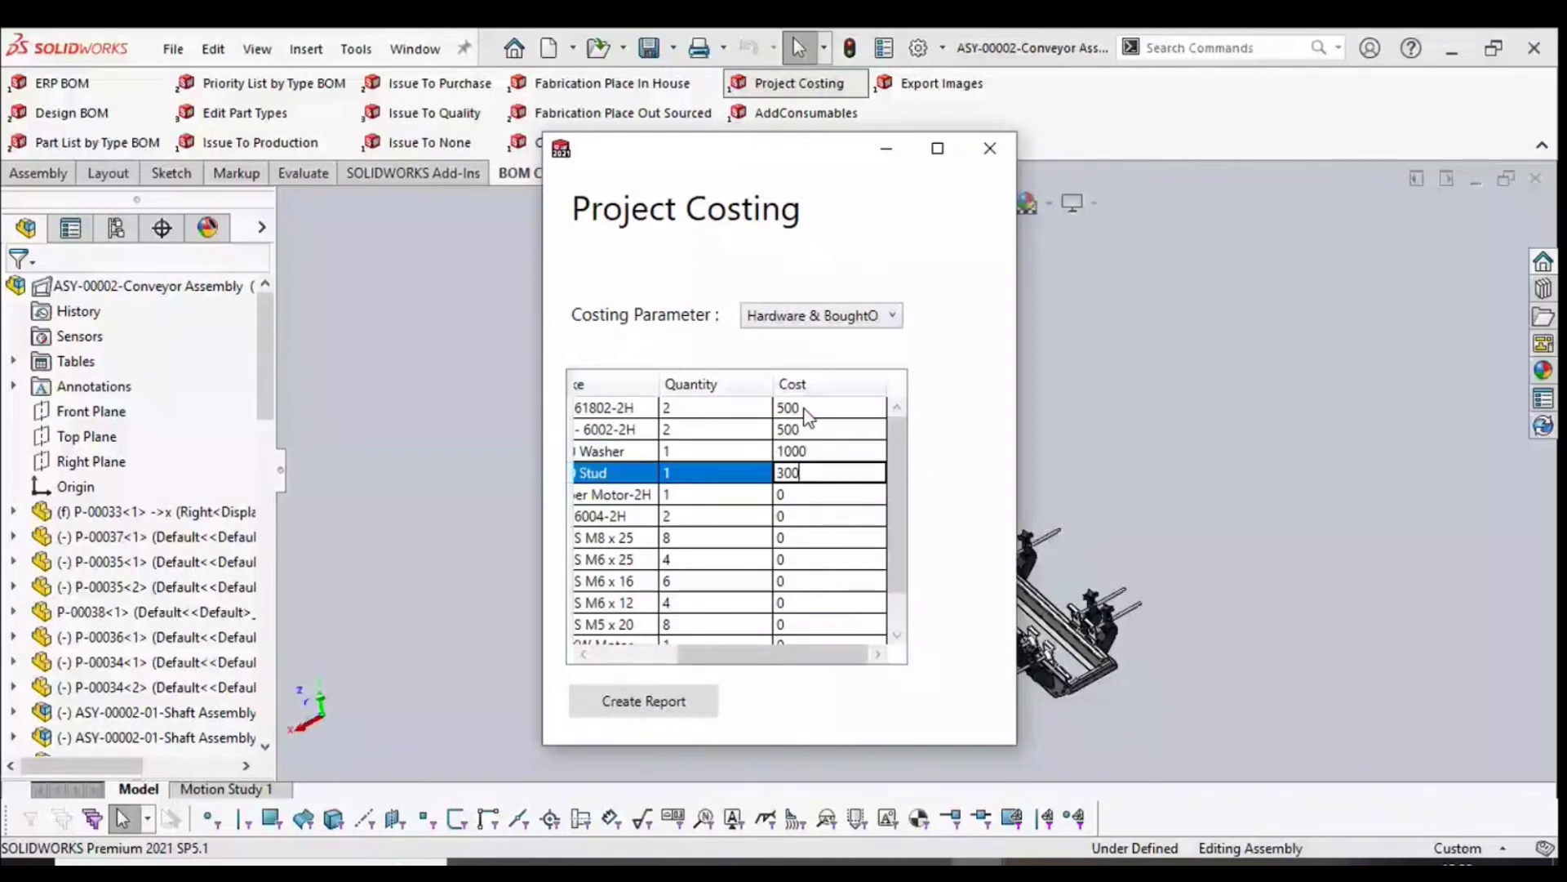
{"action": "key", "text": "Return"}
Set the unit cost of Steper Motor-2H to 100, SKF 6004-2H to 300 and SHCS M8 x 25 to 100.
{"action": "type", "text": "100"}
{"action": "key", "text": "Return"}
{"action": "type", "text": "300"}
{"action": "key", "text": "Return"}
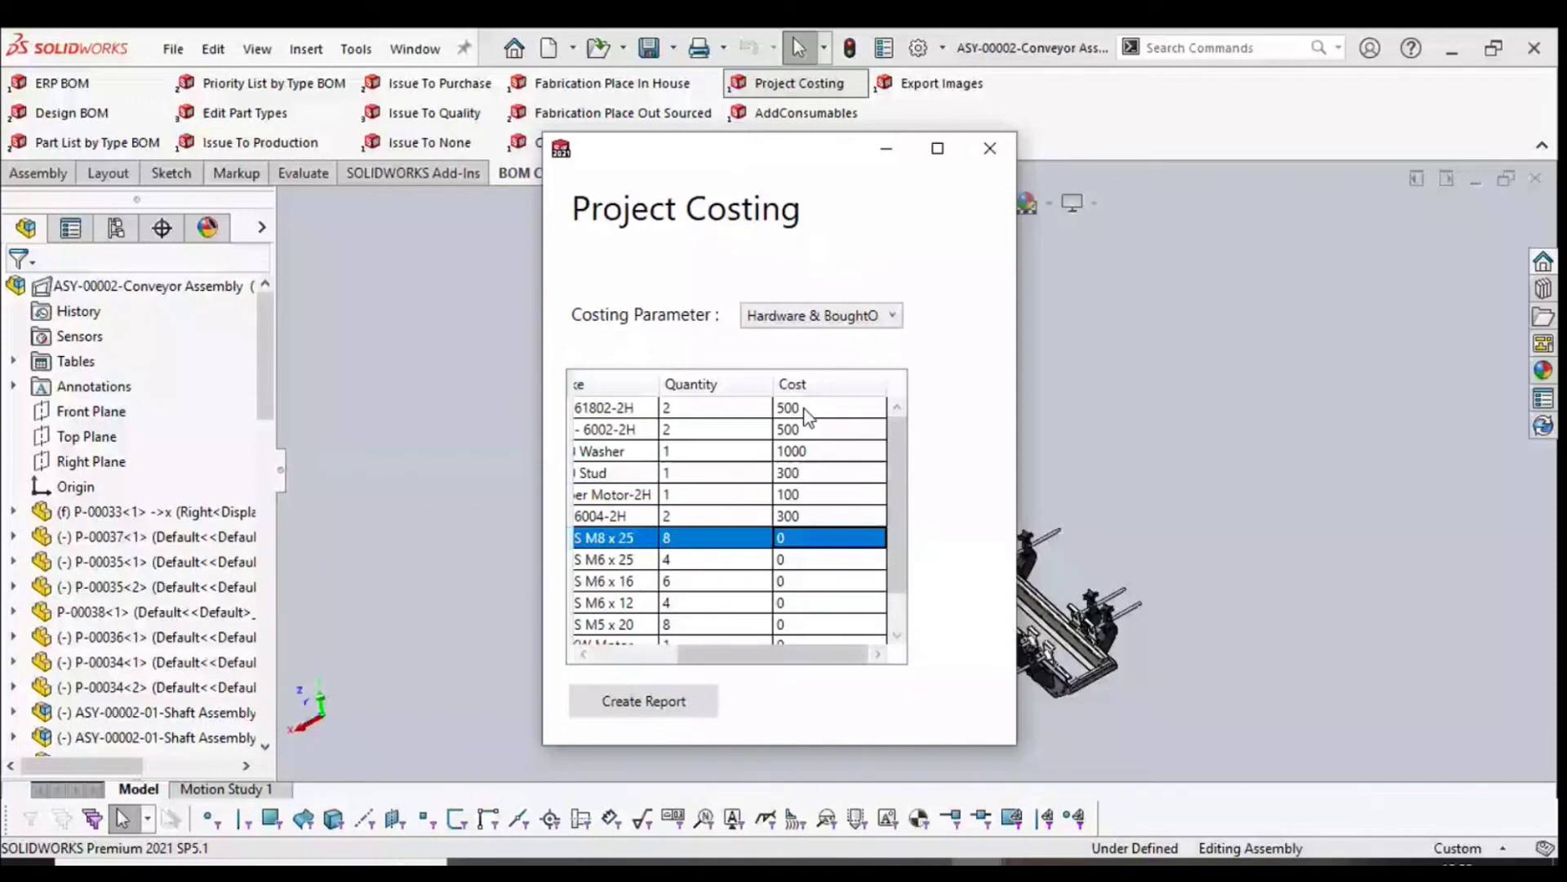
{"action": "type", "text": "100"}
{"action": "key", "text": "Return"}
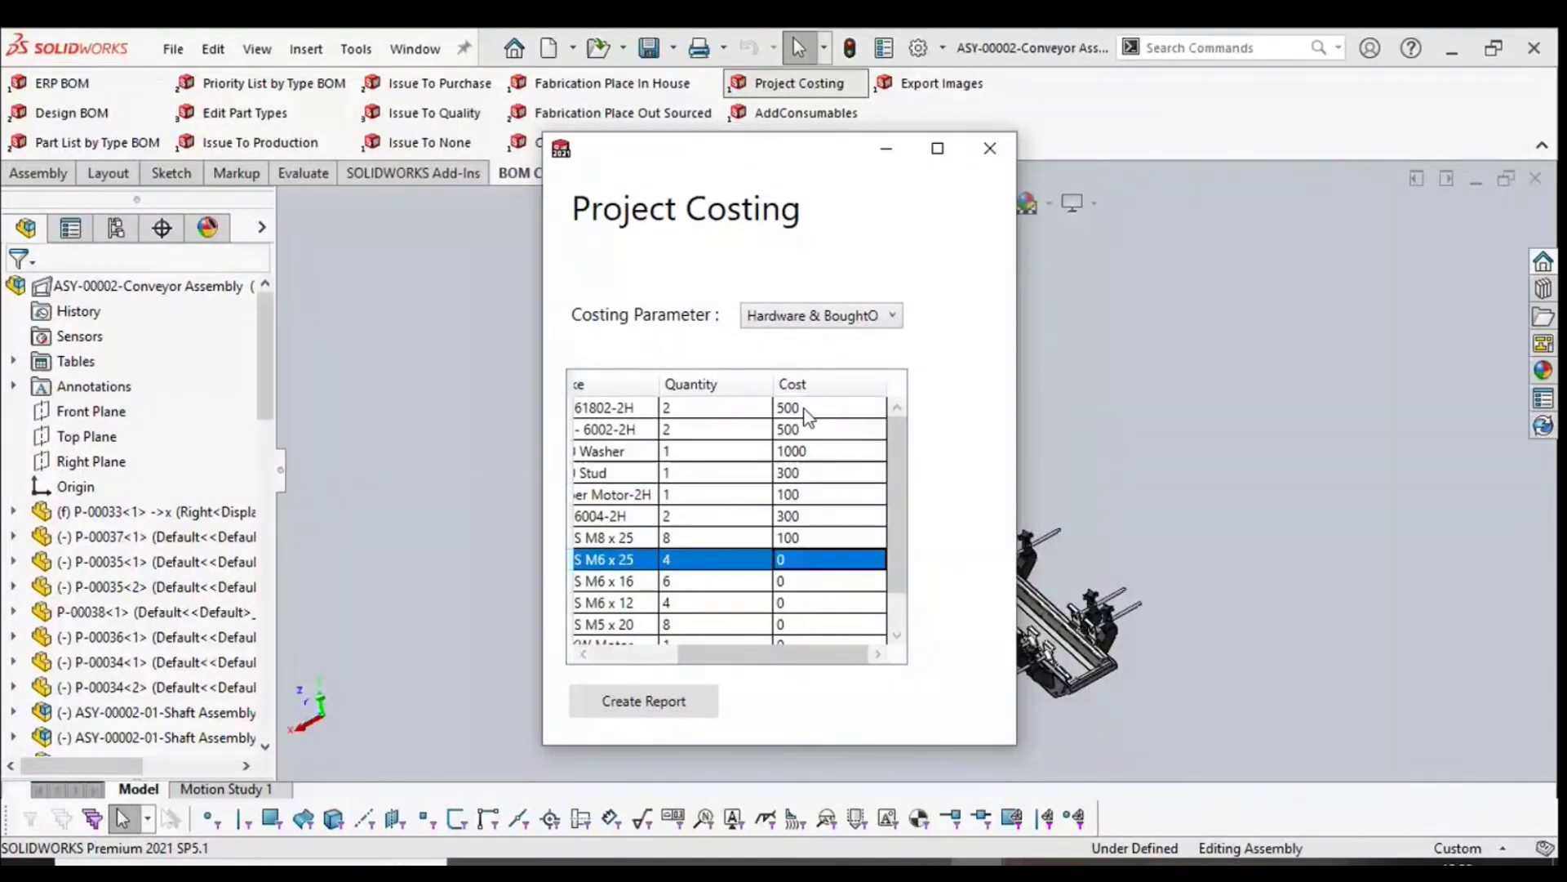
Set the unit costs: SHCS M6 x 25 500, M6 x 16 100, M6 x 12 400, M5 x 20 100 and 0.3 KW Motor 25000.
{"action": "type", "text": "500"}
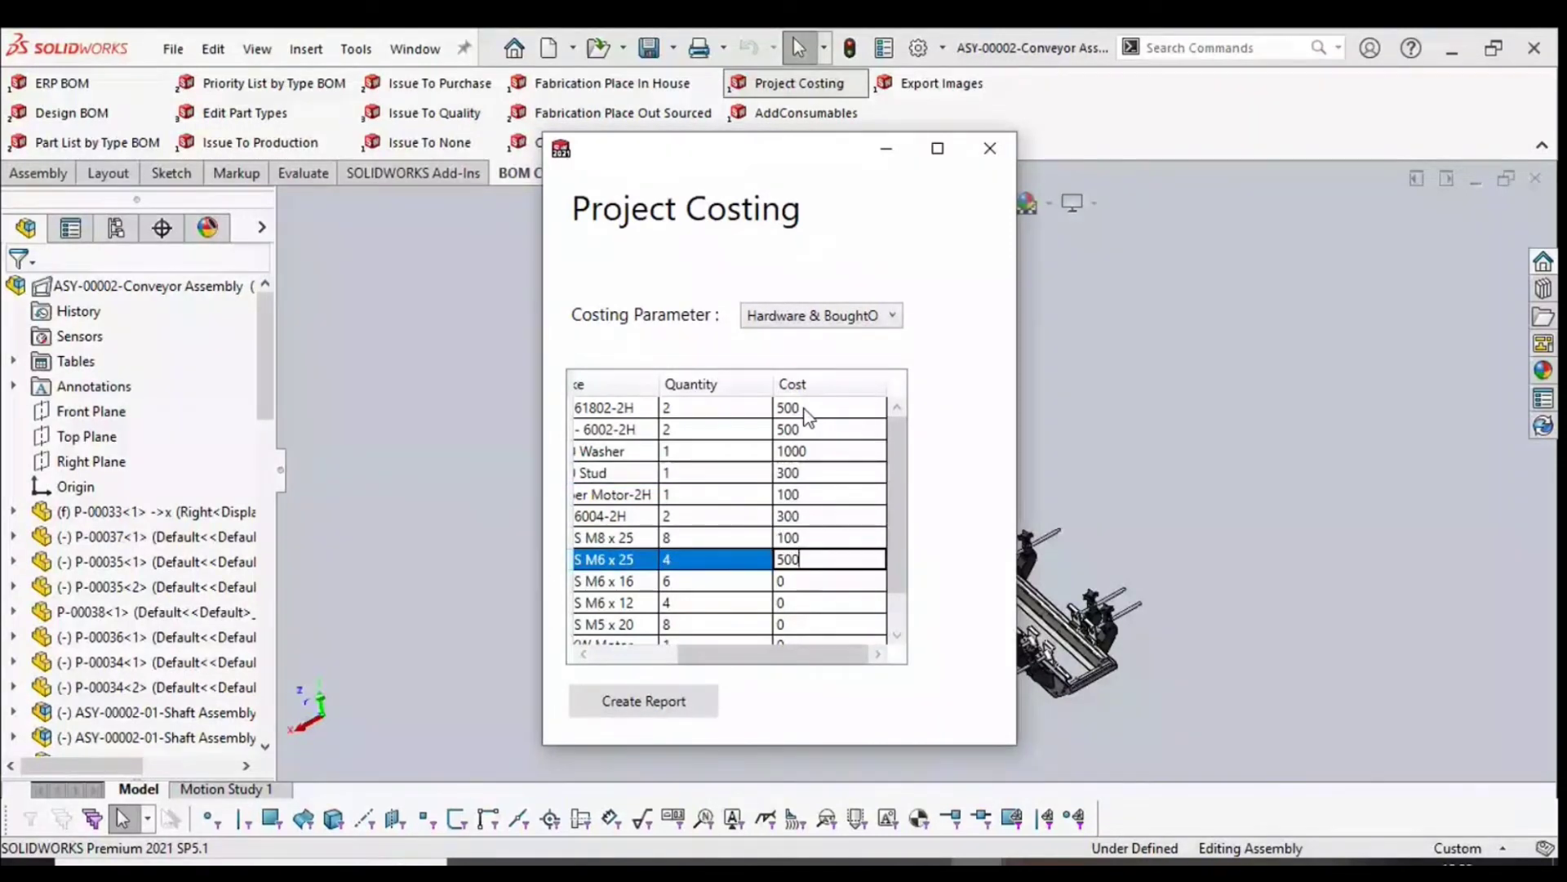
{"action": "key", "text": "Return"}
{"action": "type", "text": "100"}
{"action": "key", "text": "Return"}
{"action": "type", "text": "400"}
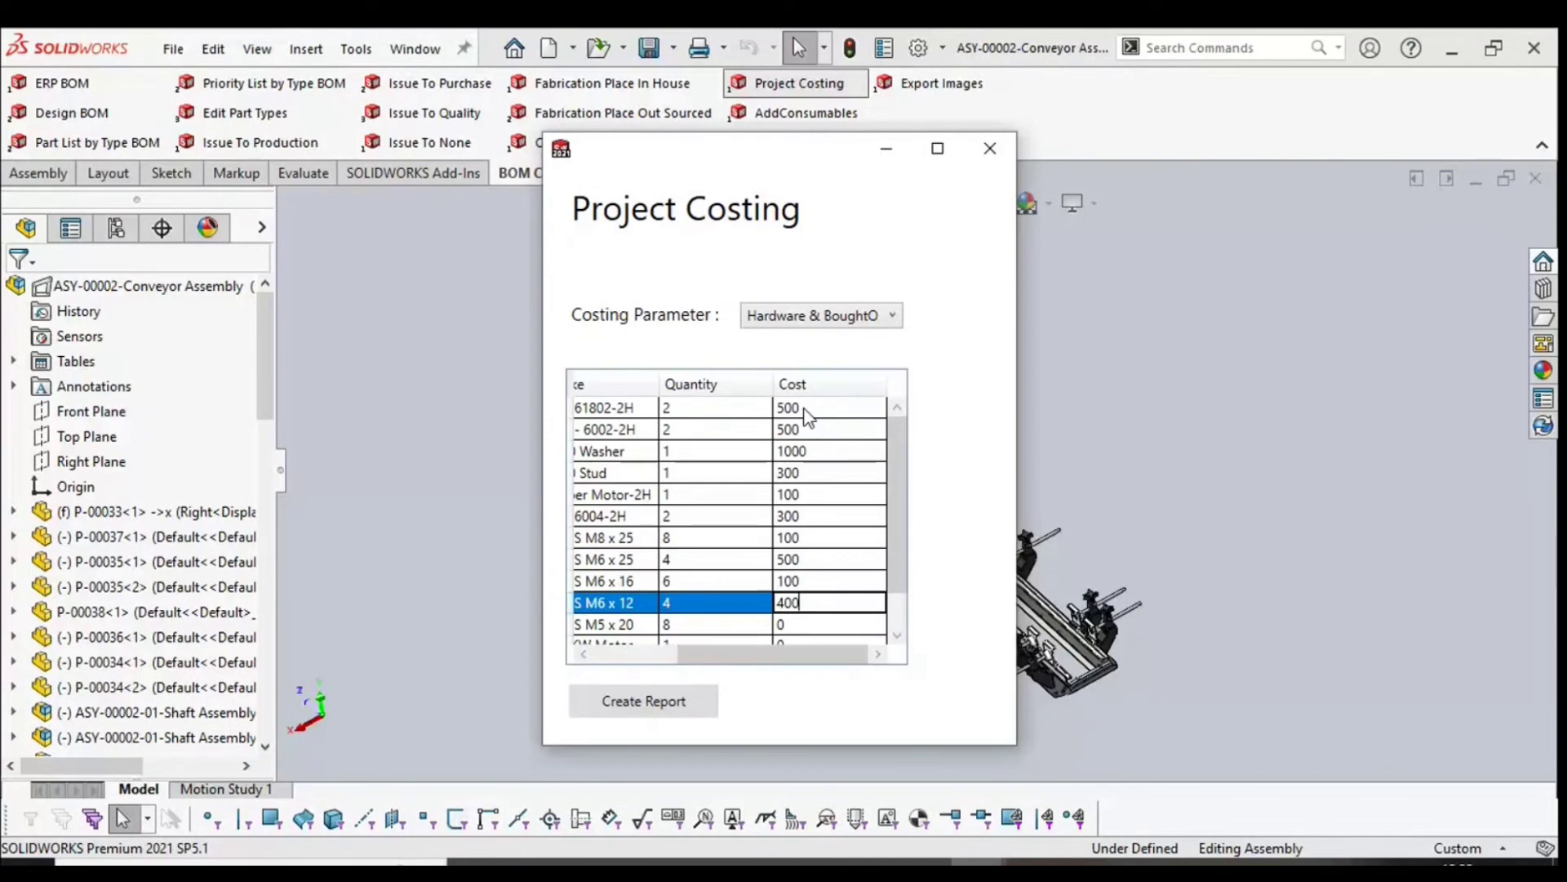
{"action": "key", "text": "Return"}
{"action": "type", "text": "100"}
{"action": "key", "text": "Return"}
{"action": "type", "text": "2"}
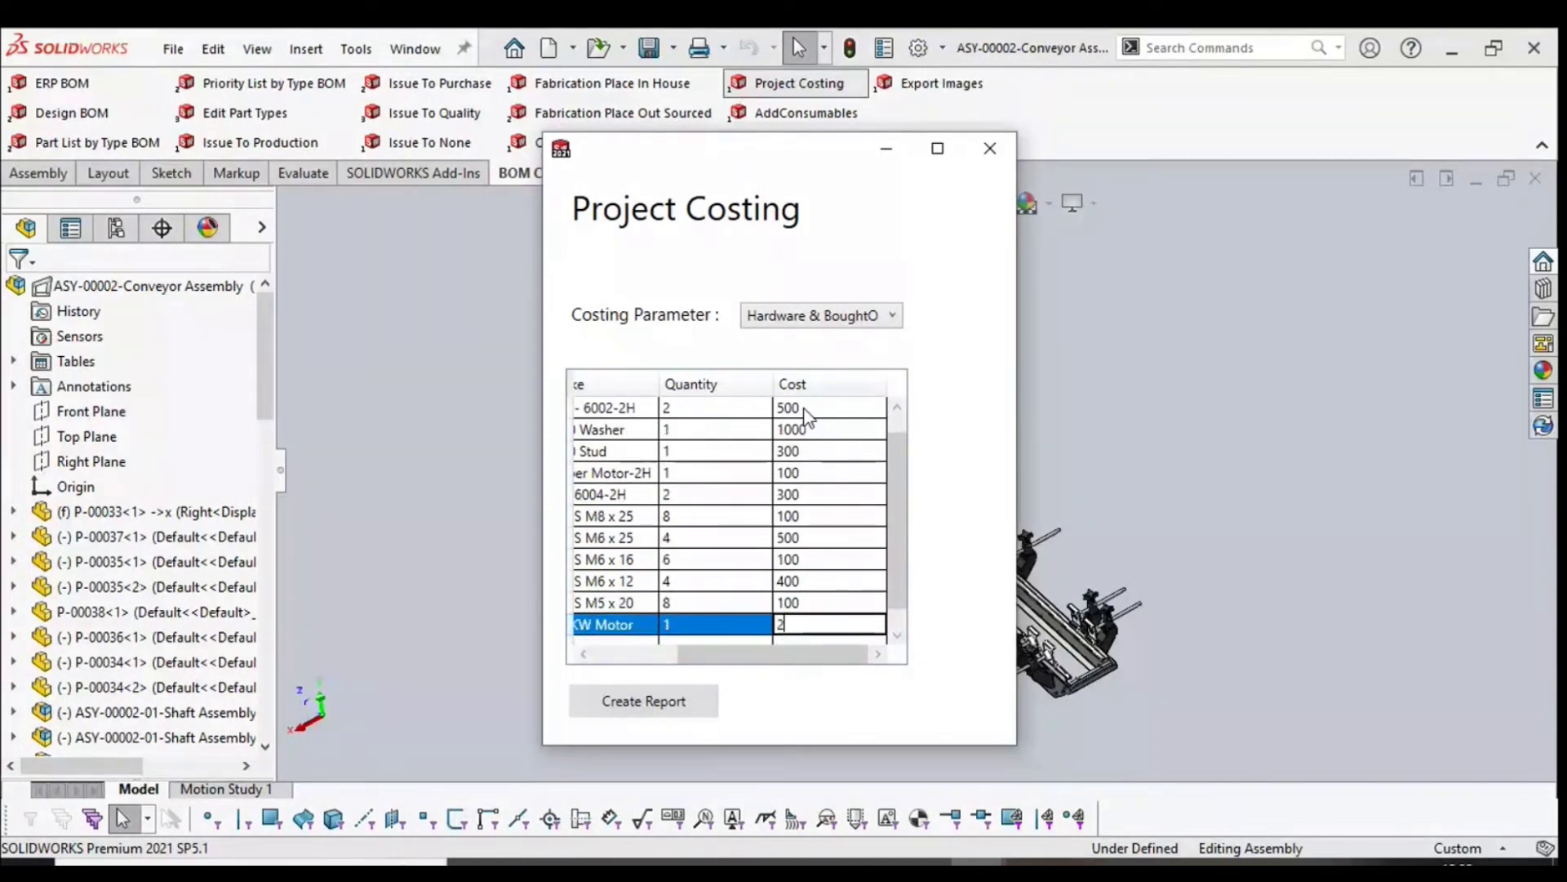
{"action": "type", "text": "5000"}
{"action": "left_click", "coordinate": [897, 635]}
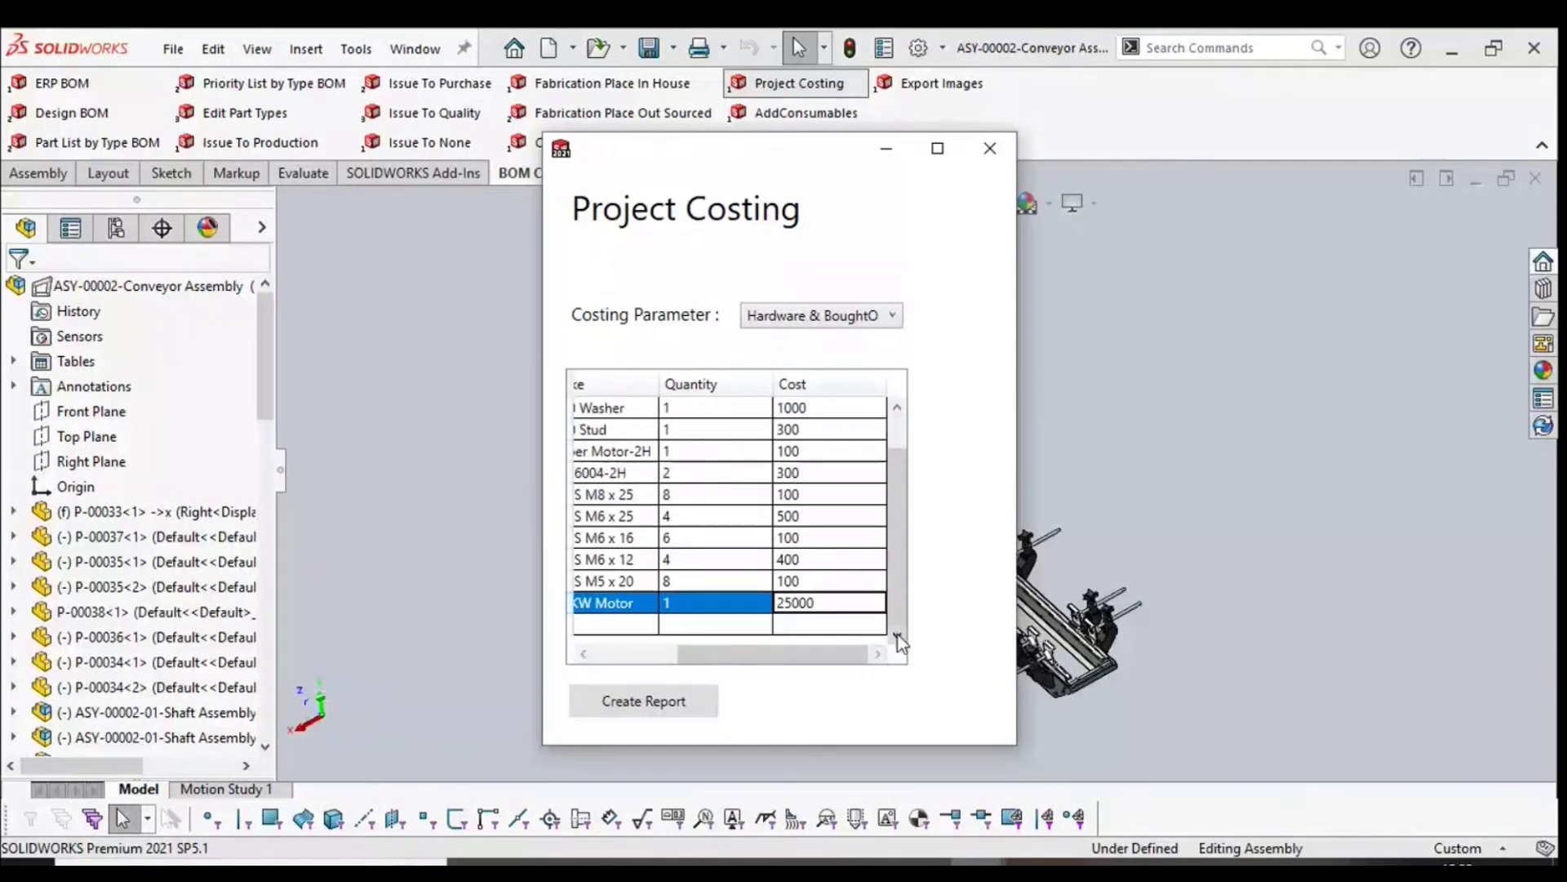
Add an Engg Cost entry described as Design Engineering with 200 engineering hours at a cost of 500.
{"action": "left_click", "coordinate": [817, 316]}
{"action": "left_click", "coordinate": [805, 408]}
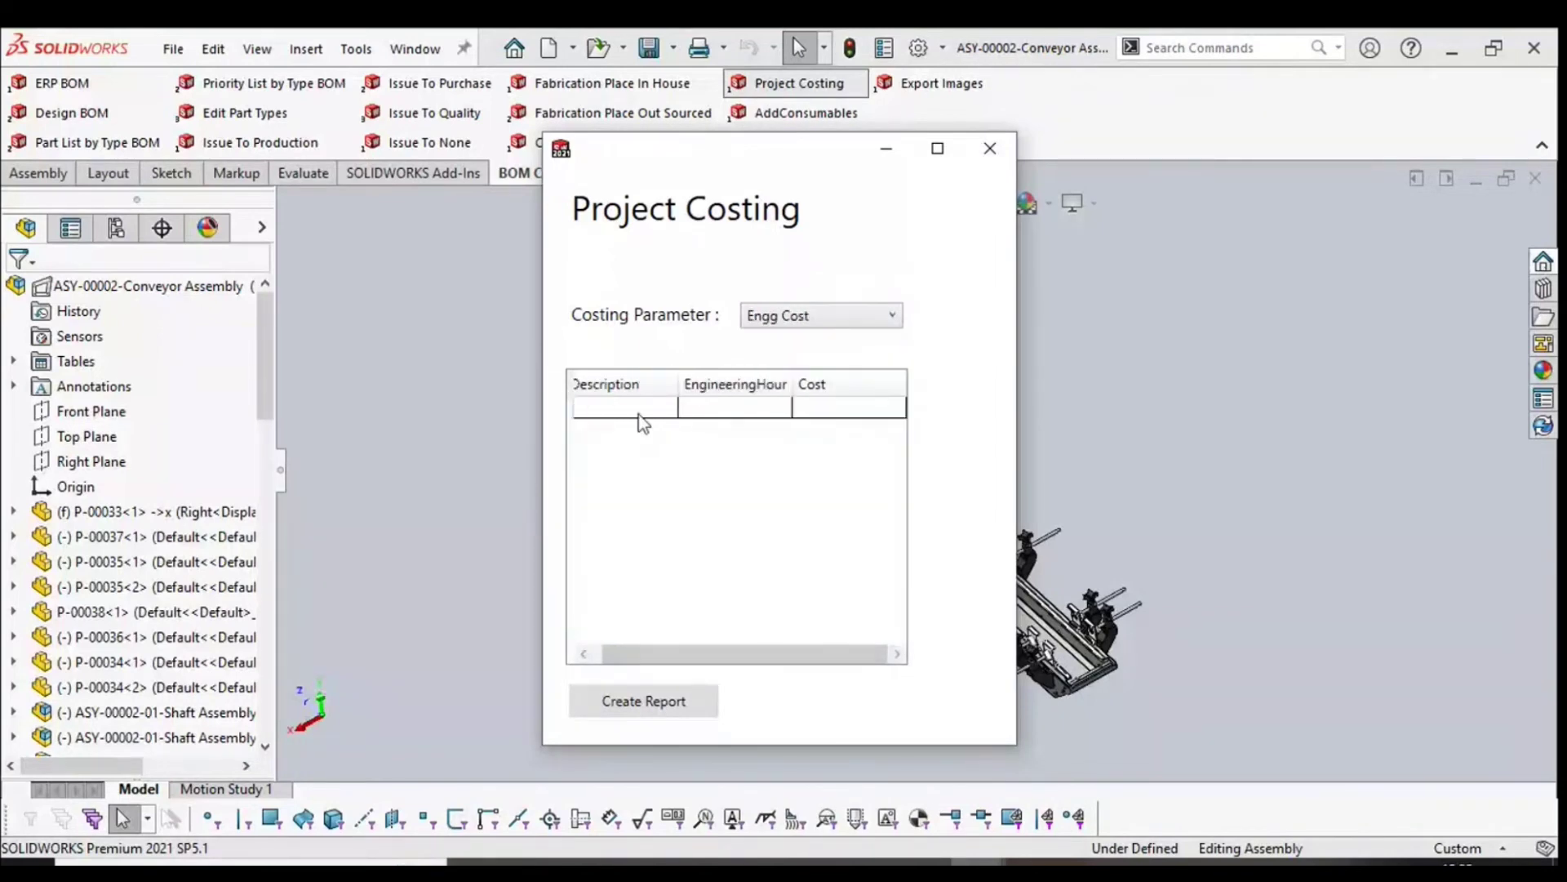
{"action": "left_click", "coordinate": [634, 407]}
{"action": "type", "text": "Des"}
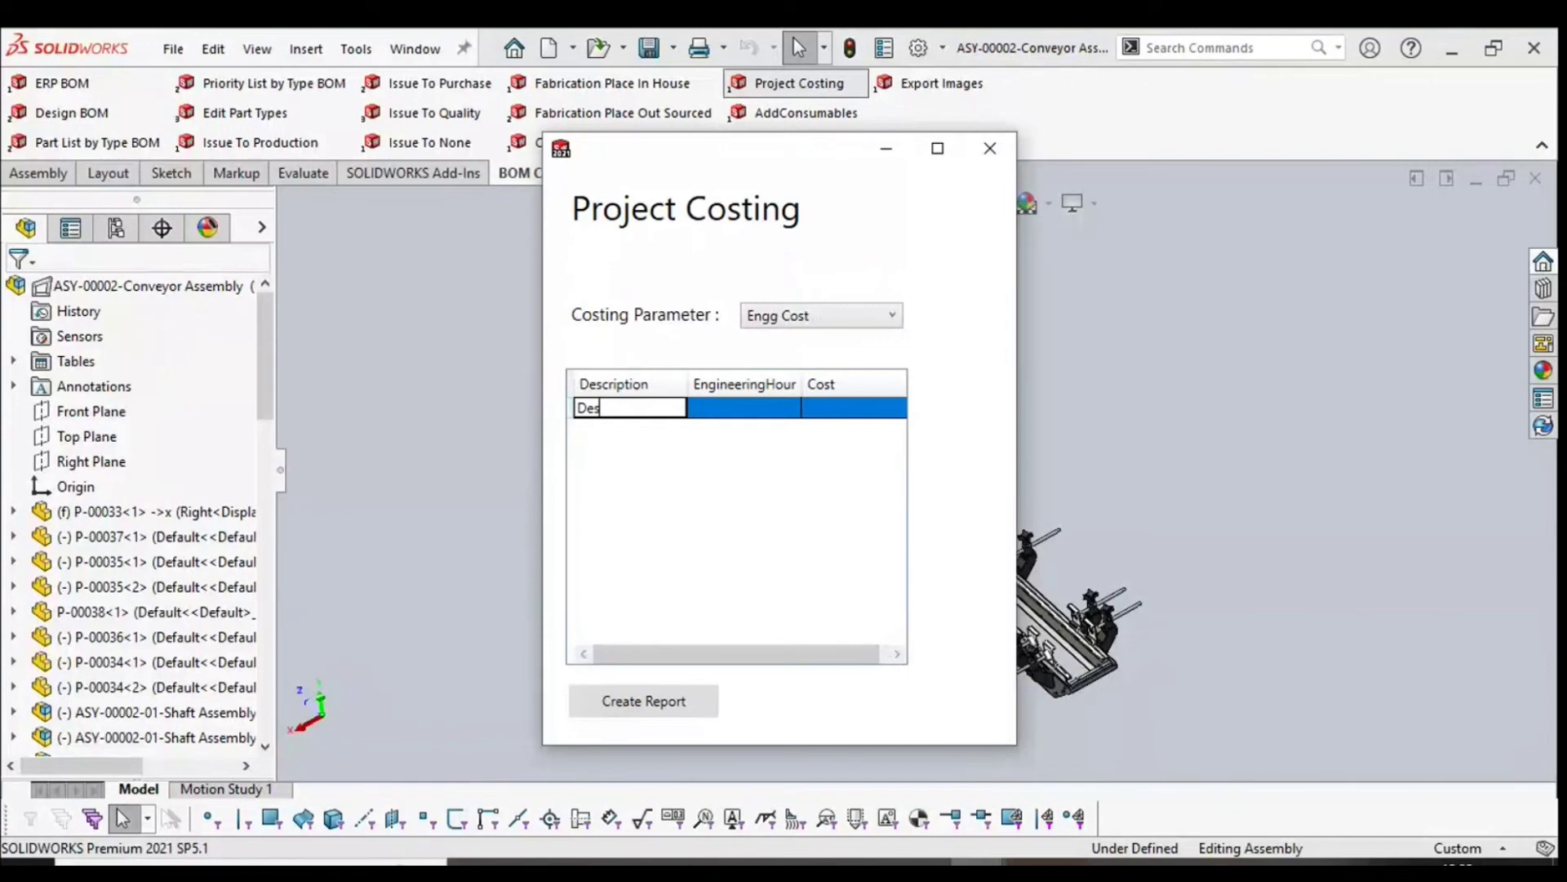
{"action": "type", "text": "ign Engineering"}
{"action": "key", "text": "Tab"}
{"action": "type", "text": "200"}
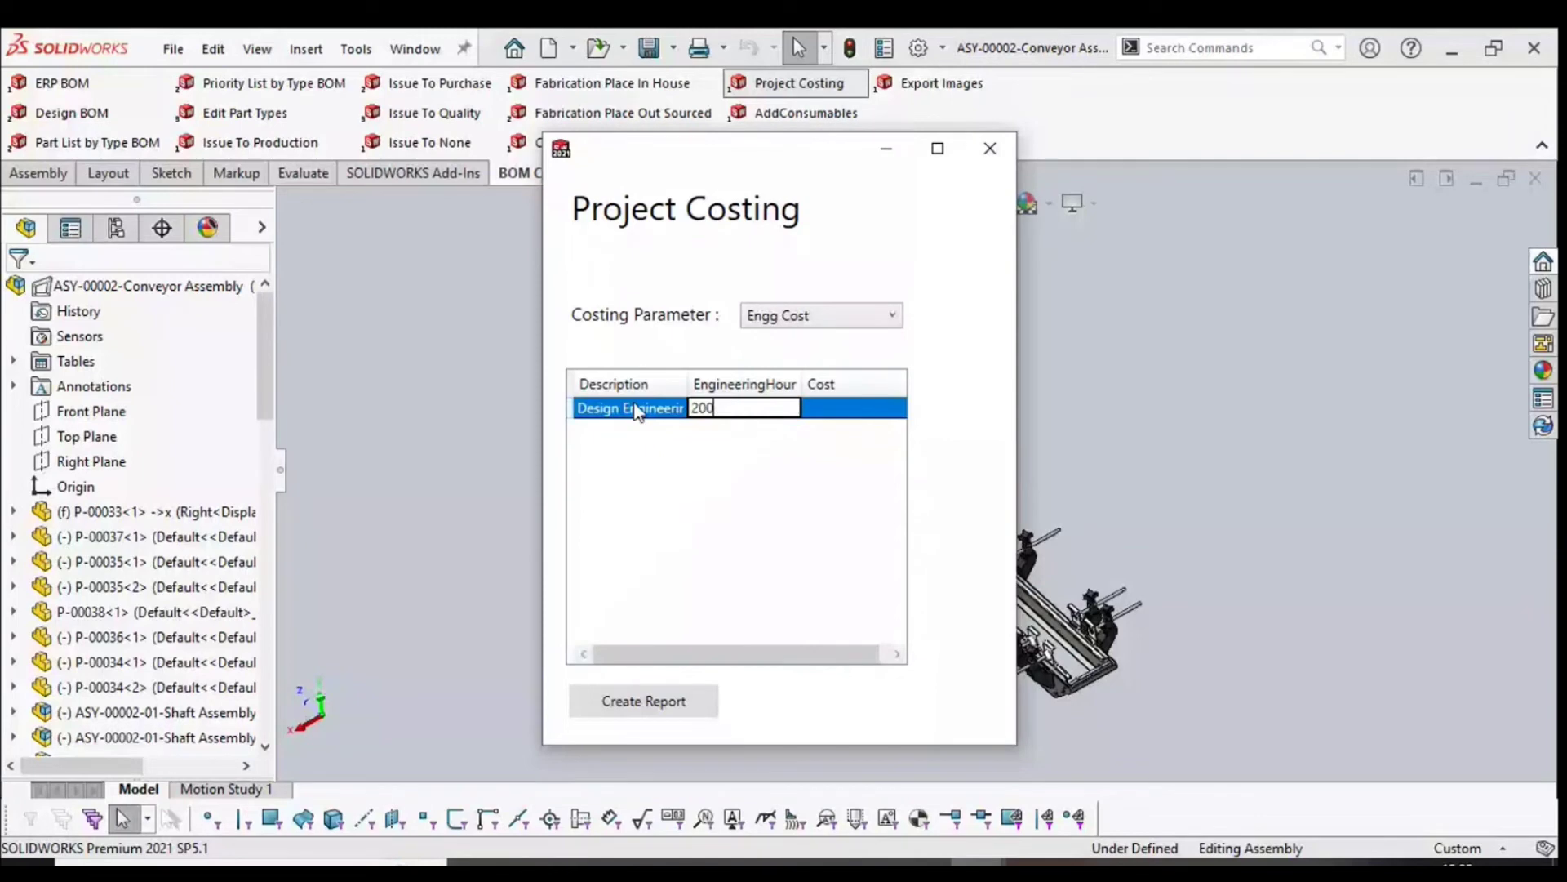
{"action": "key", "text": "Tab"}
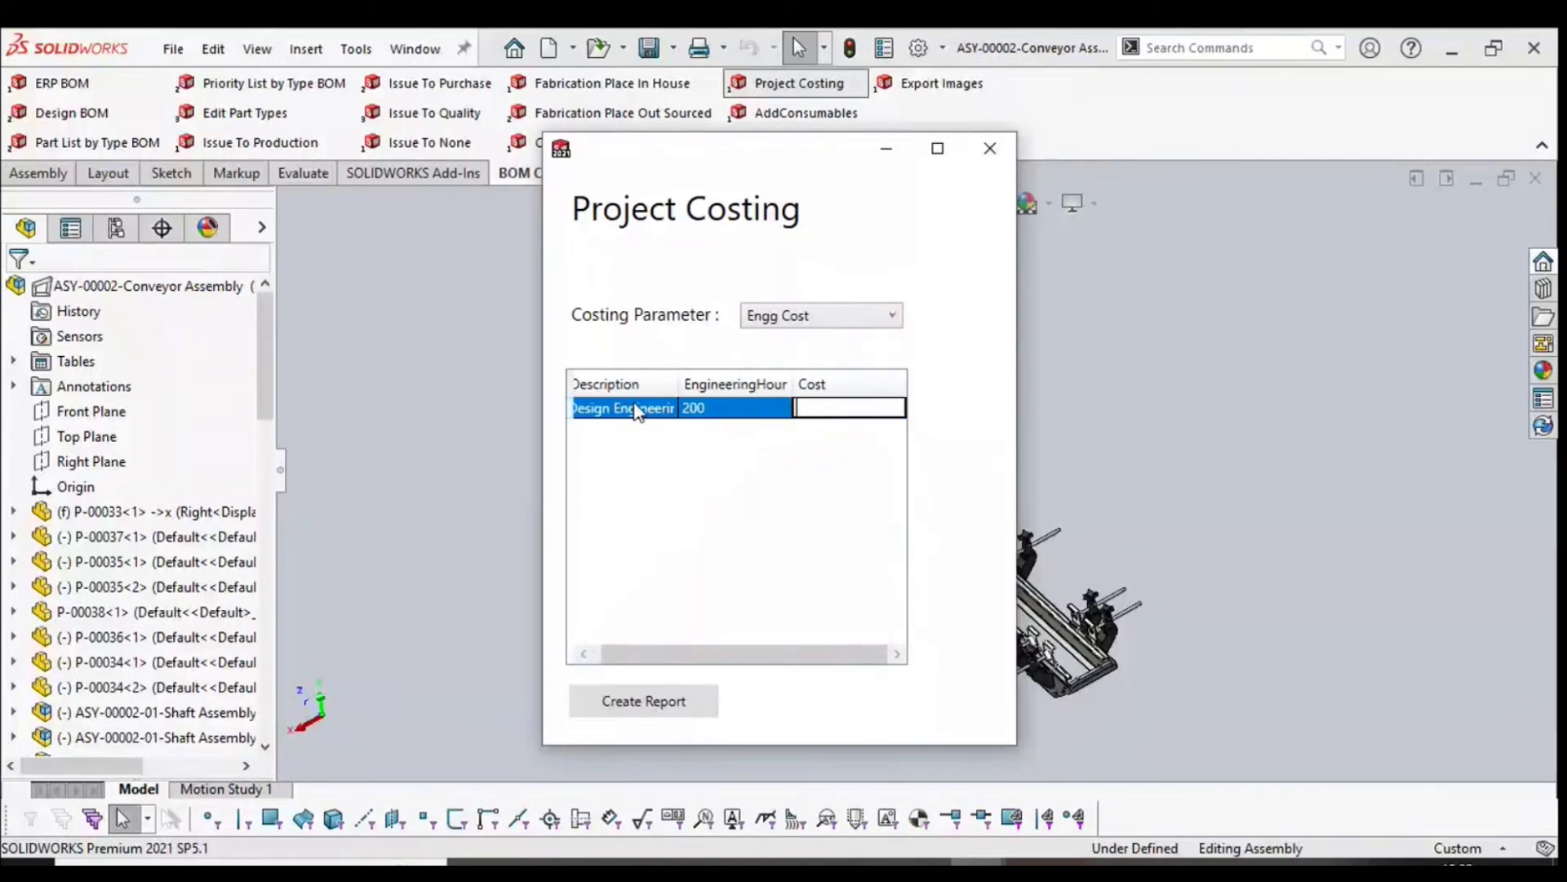
{"action": "type", "text": "500"}
{"action": "key", "text": "Tab"}
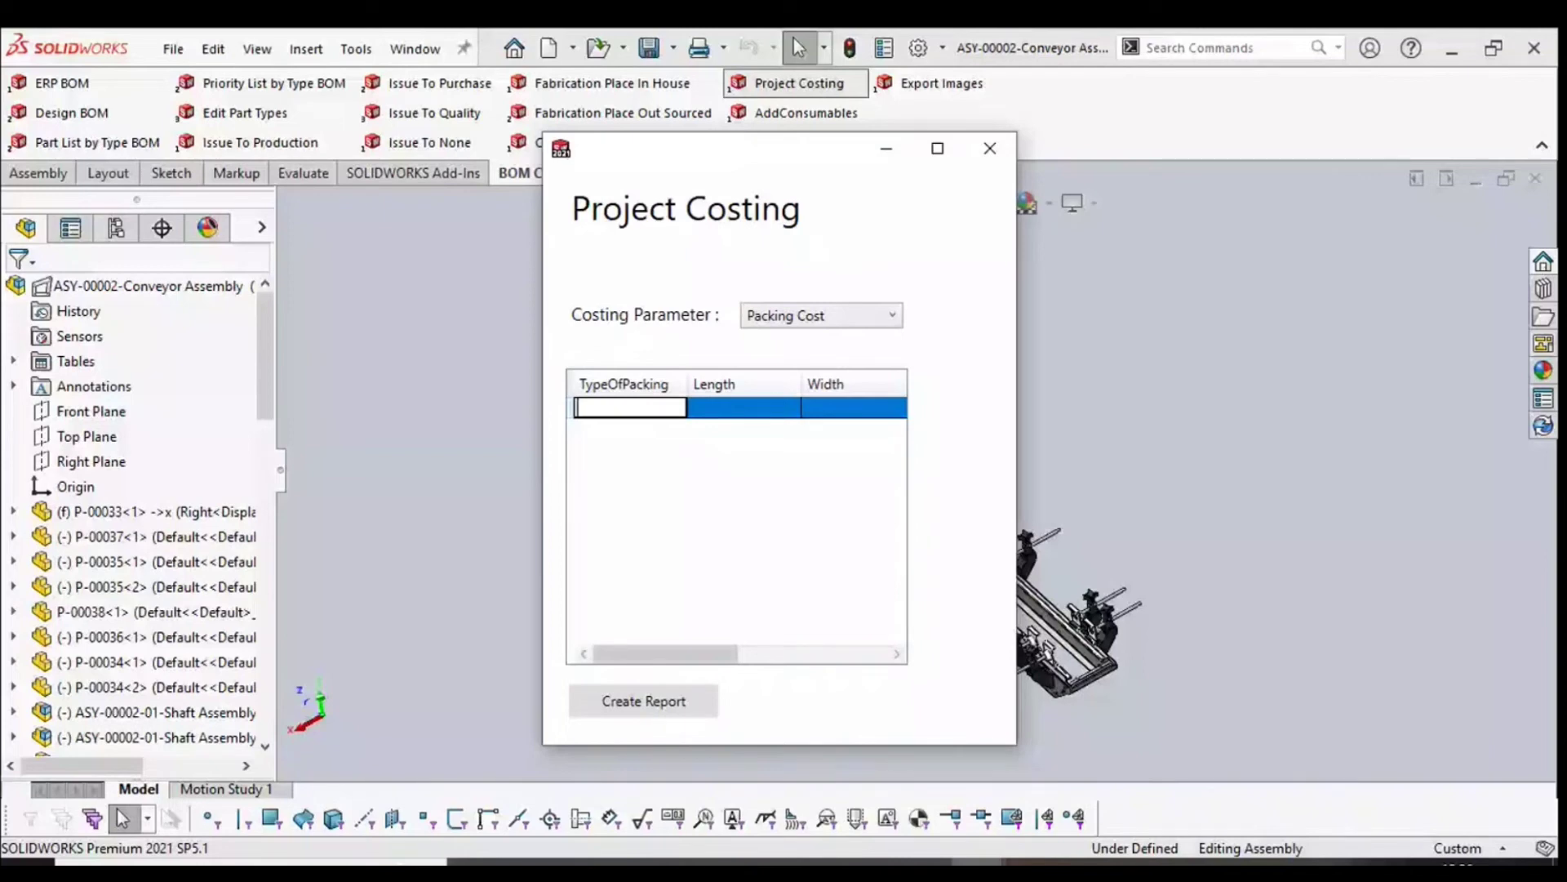
Add a RoadWorthy entry under Packing Cost with length, width and height 100, 2 boxes and a cost of 30.
{"action": "type", "text": "RoadWorthy"}
{"action": "key", "text": "Tab"}
{"action": "type", "text": "100"}
{"action": "key", "text": "Tab"}
{"action": "type", "text": "1001"}
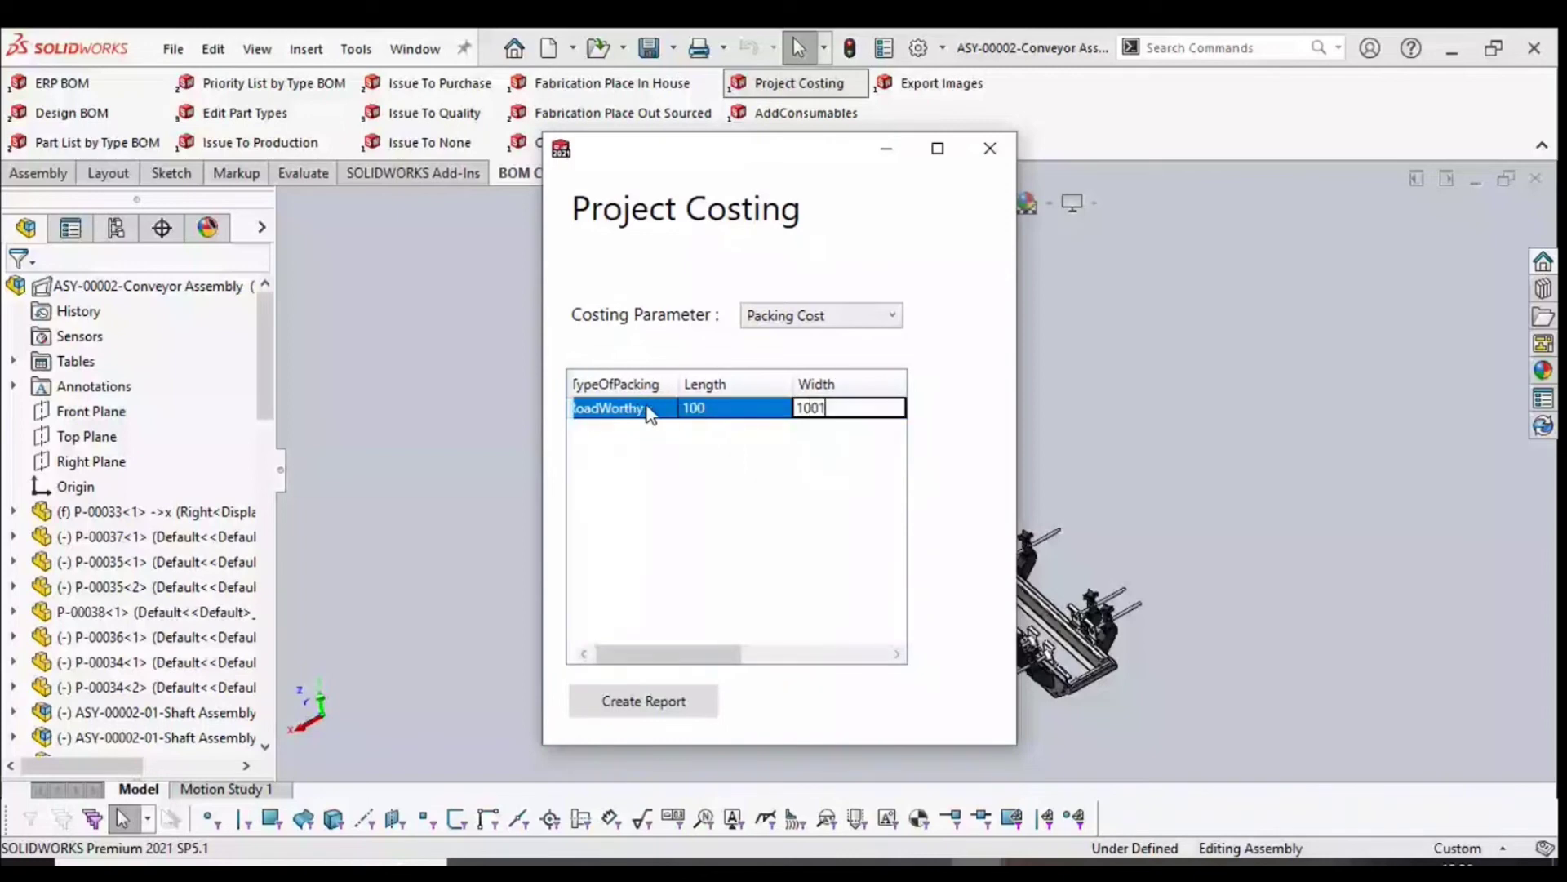
{"action": "key", "text": "Tab"}
{"action": "type", "text": "100"}
{"action": "key", "text": "Tab"}
{"action": "type", "text": "2"}
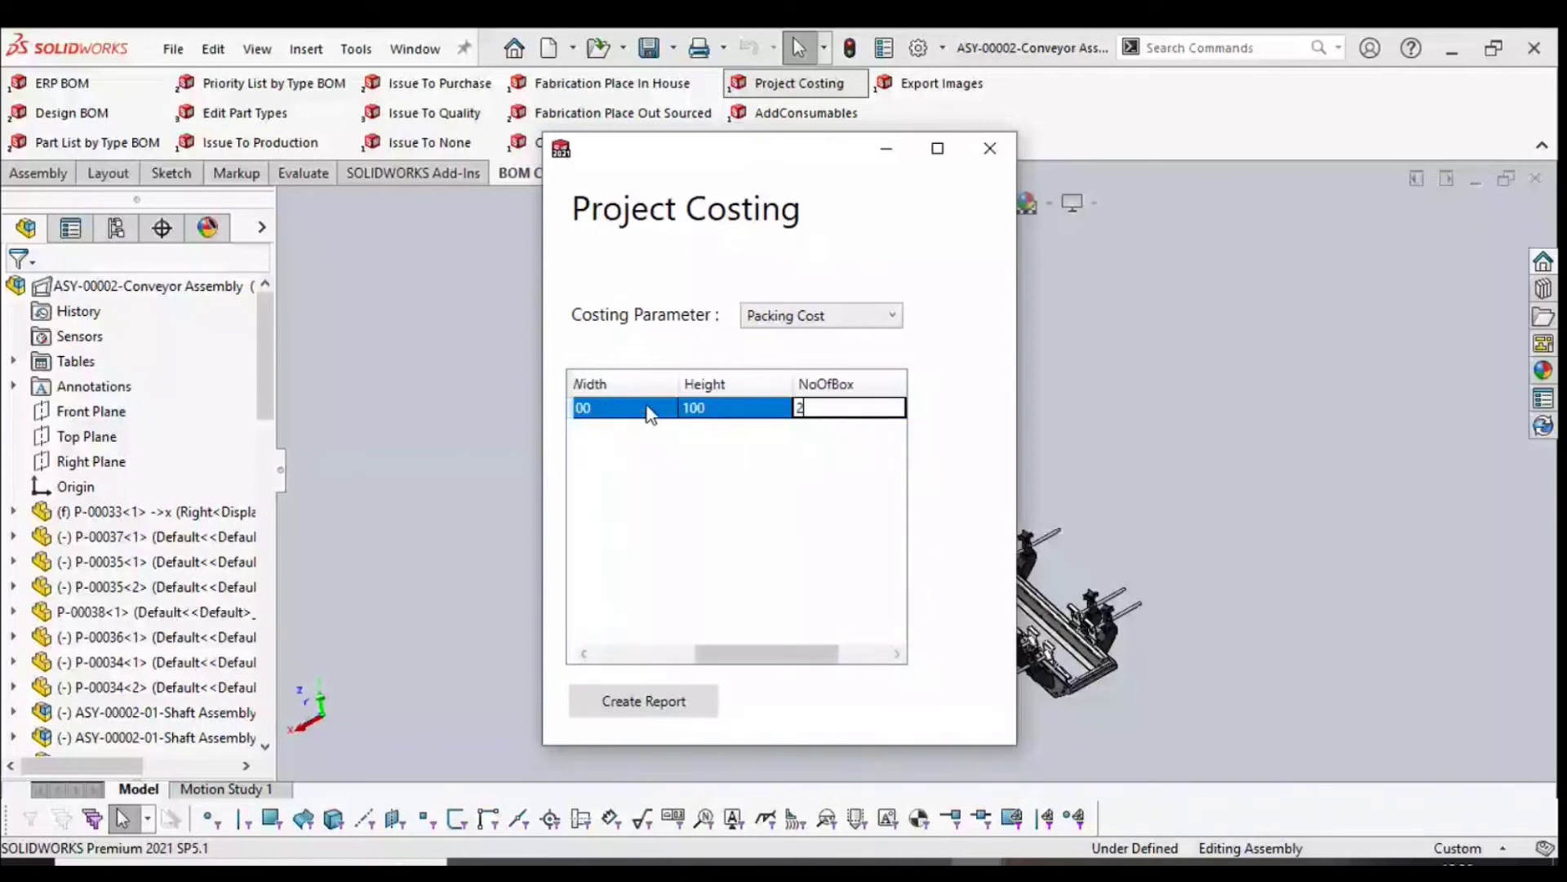
{"action": "key", "text": "Tab"}
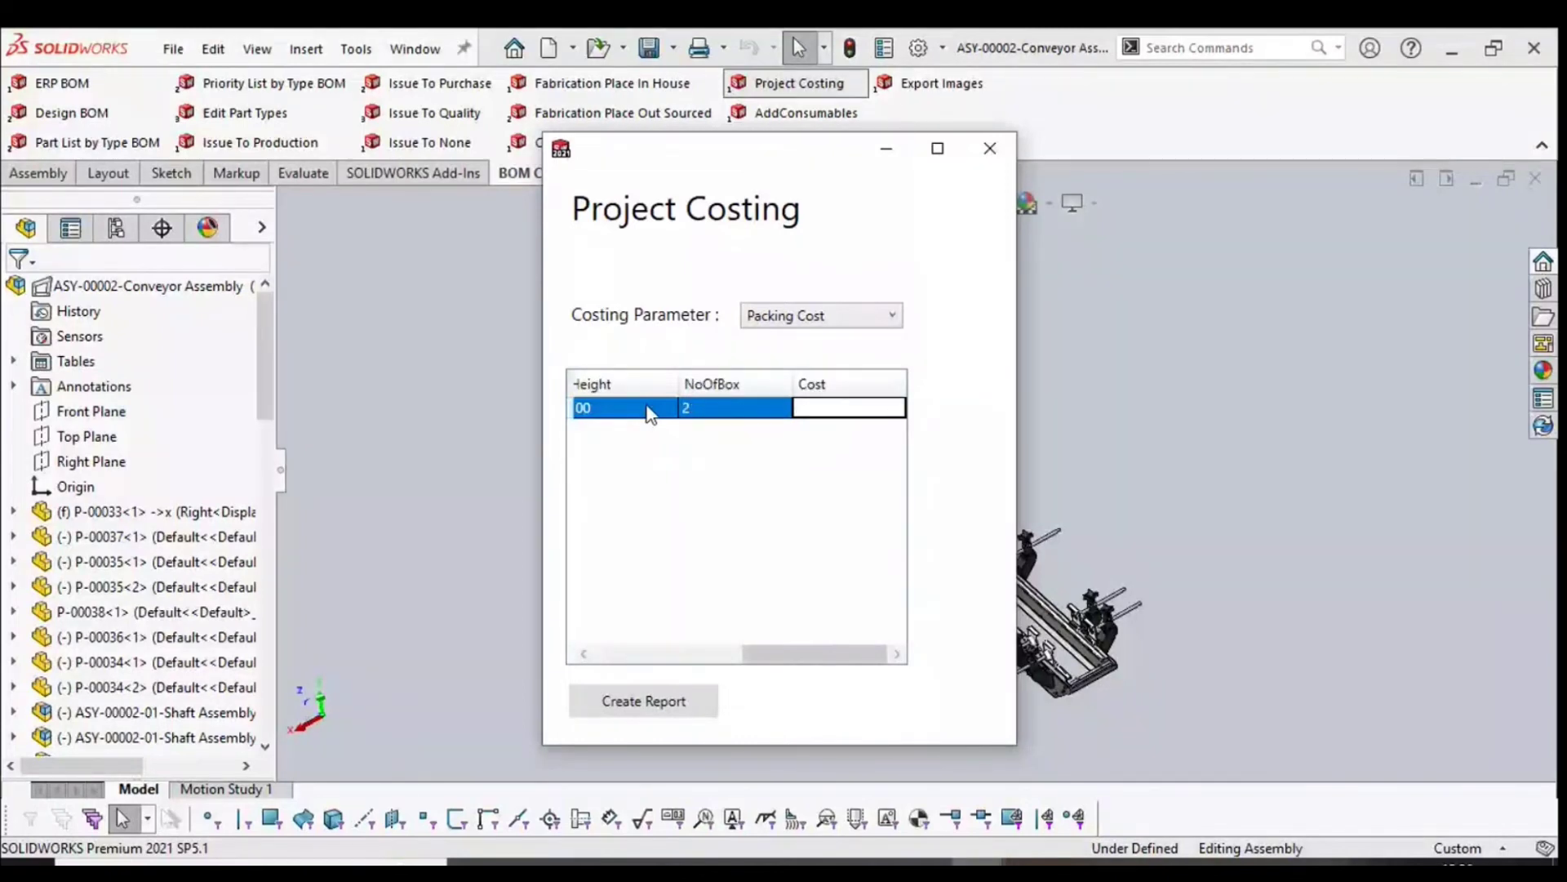
{"action": "type", "text": "30"}
Add a Transportation Cost entry for a 40" Truck with 1 vehicle at a cost of 200000.
{"action": "left_click", "coordinate": [832, 325]}
{"action": "left_click", "coordinate": [821, 367]}
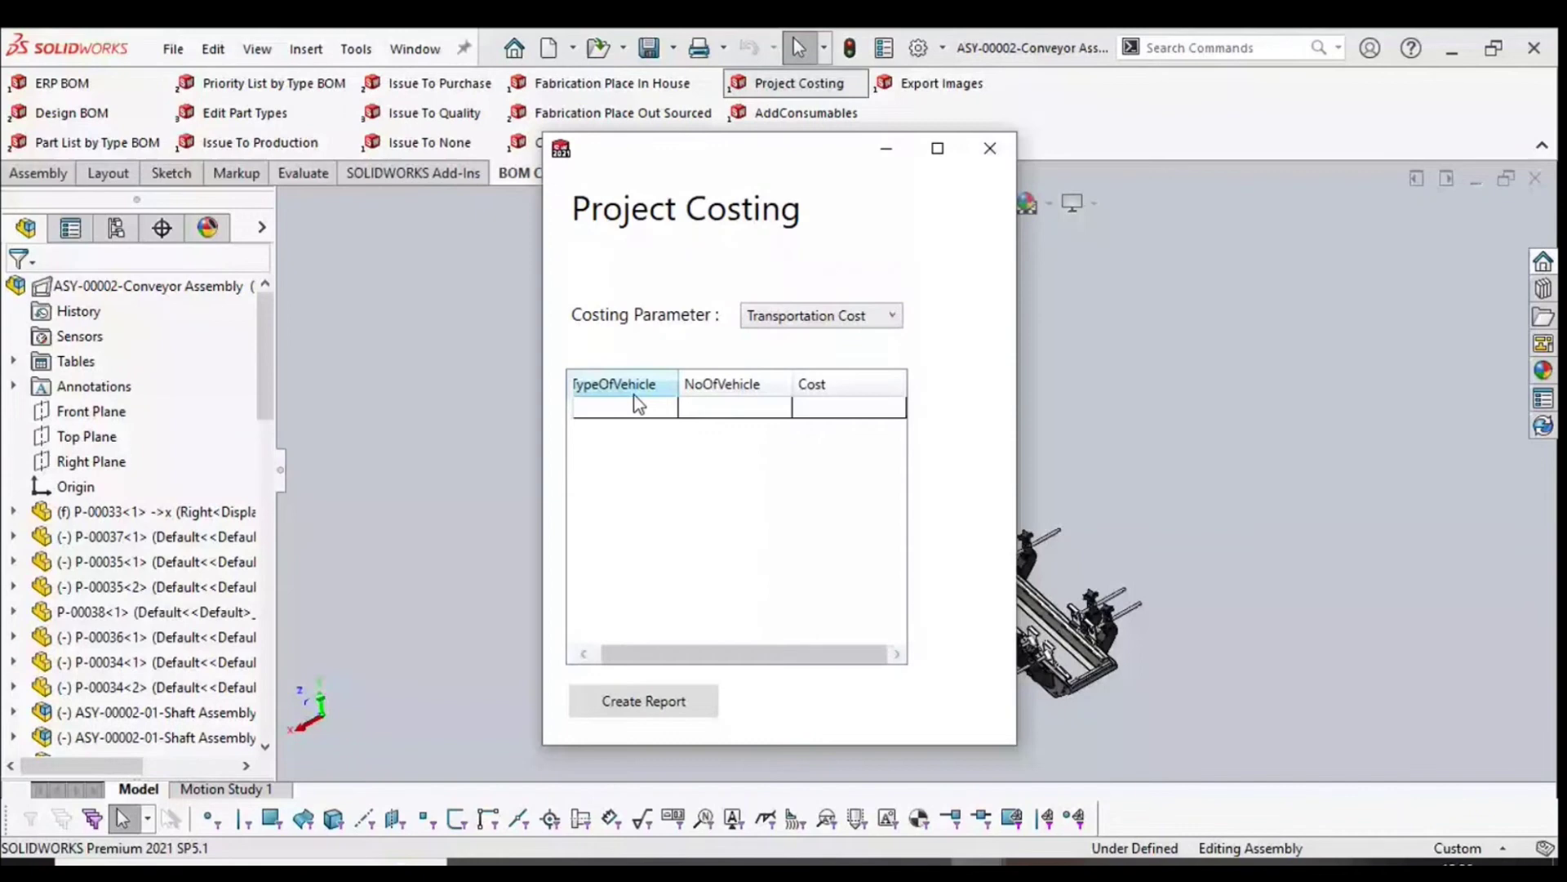
{"action": "left_click", "coordinate": [638, 407]}
{"action": "type", "text": "40"}
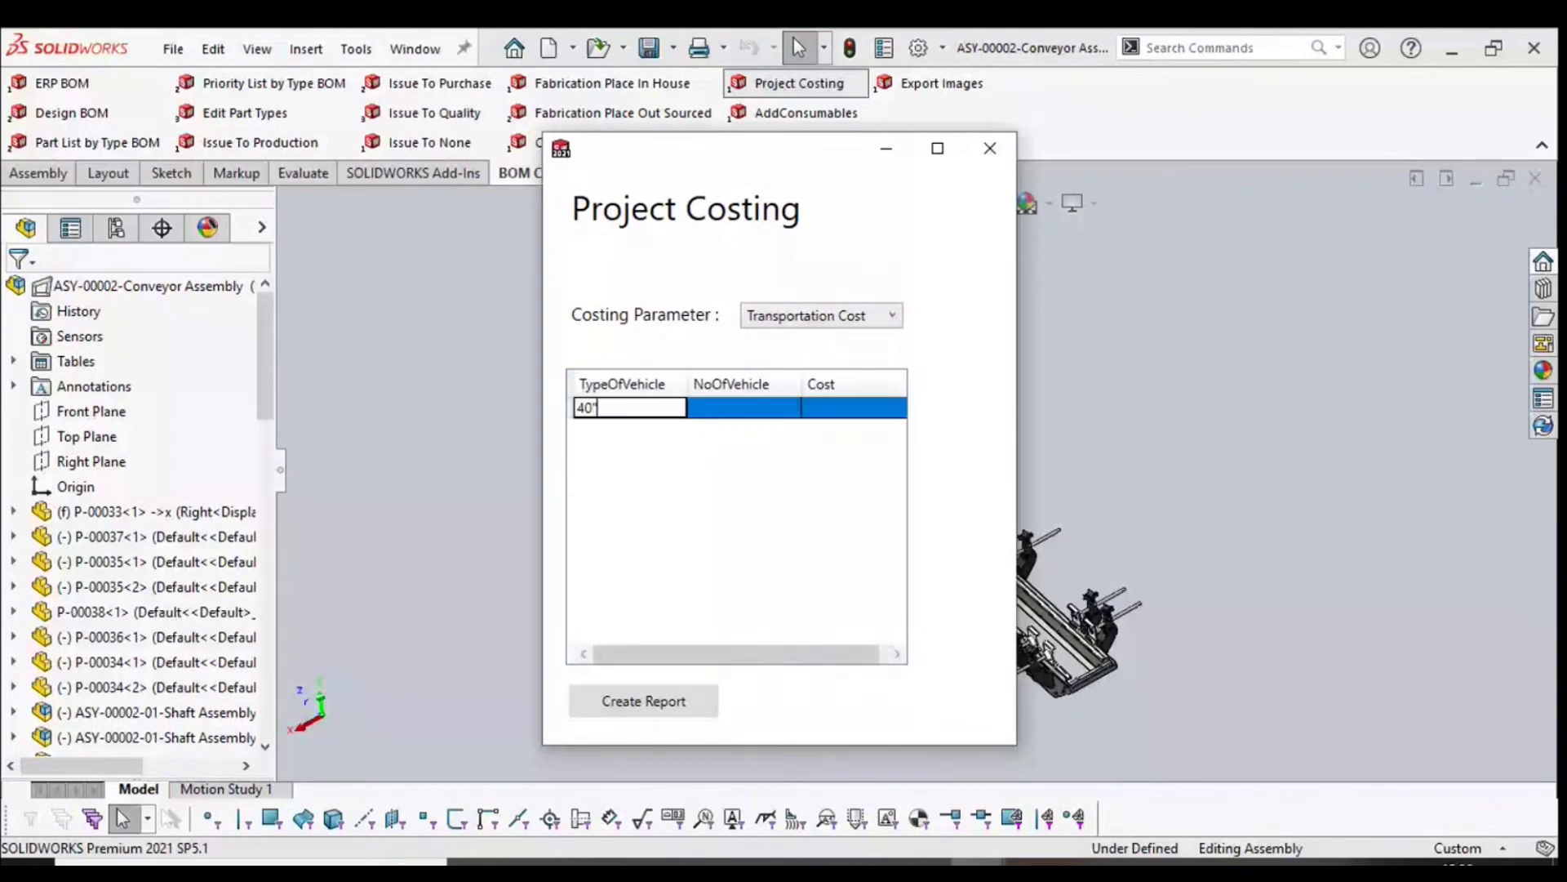
{"action": "type", "text": "\" Tr"}
{"action": "type", "text": "uck"}
{"action": "key", "text": "Tab"}
{"action": "type", "text": "1"}
{"action": "key", "text": "Tab"}
{"action": "type", "text": "20000"}
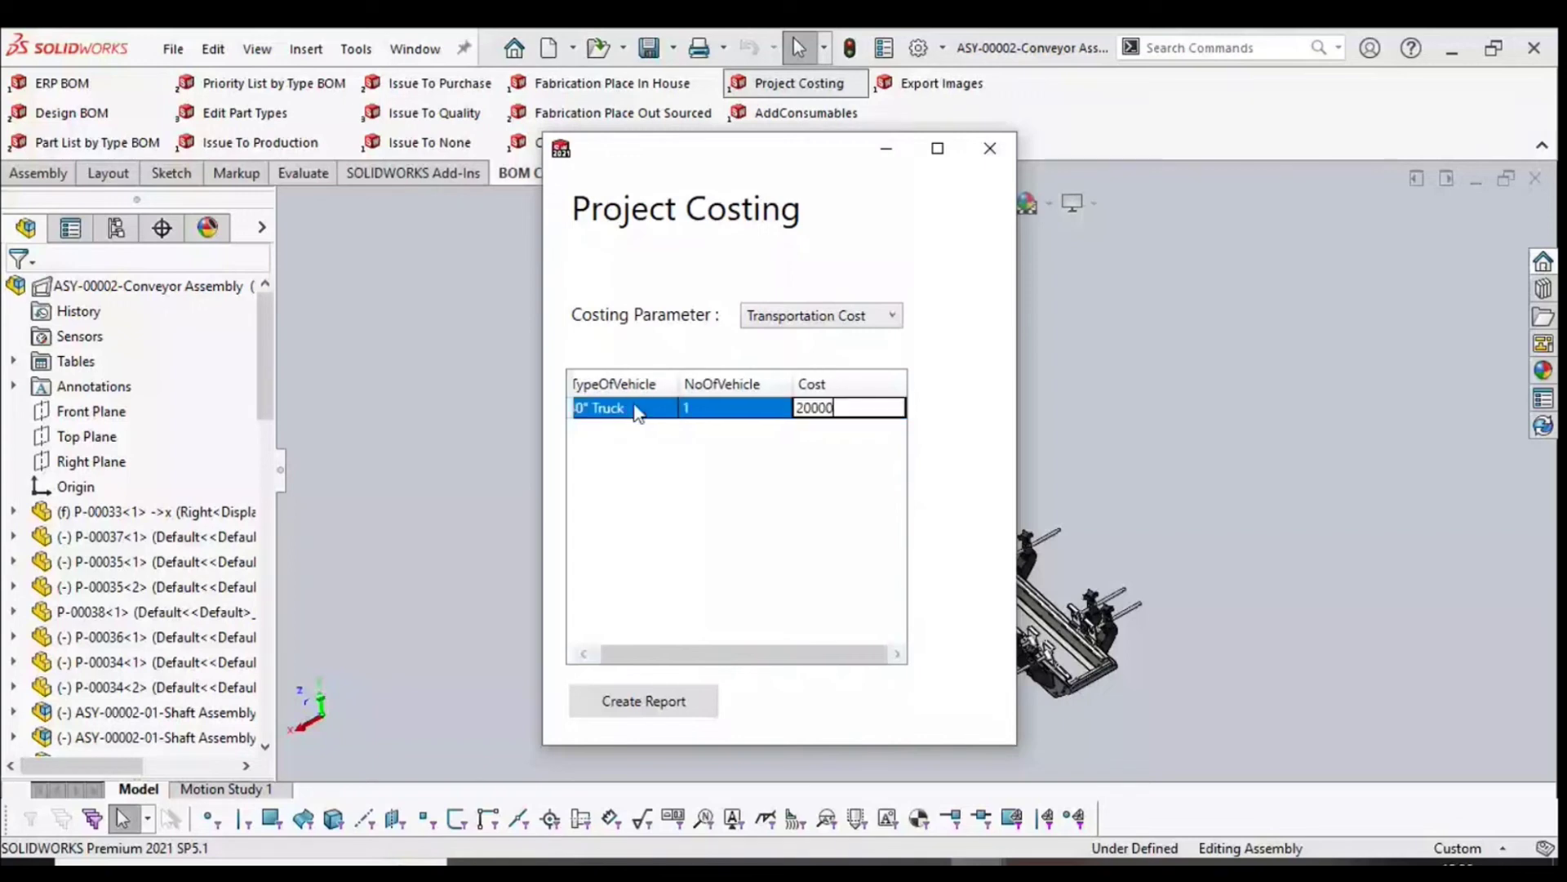
{"action": "type", "text": "0"}
Create the costing report as Project Costing on the Desktop and open the saved workbook in Excel.
{"action": "left_click", "coordinate": [644, 701]}
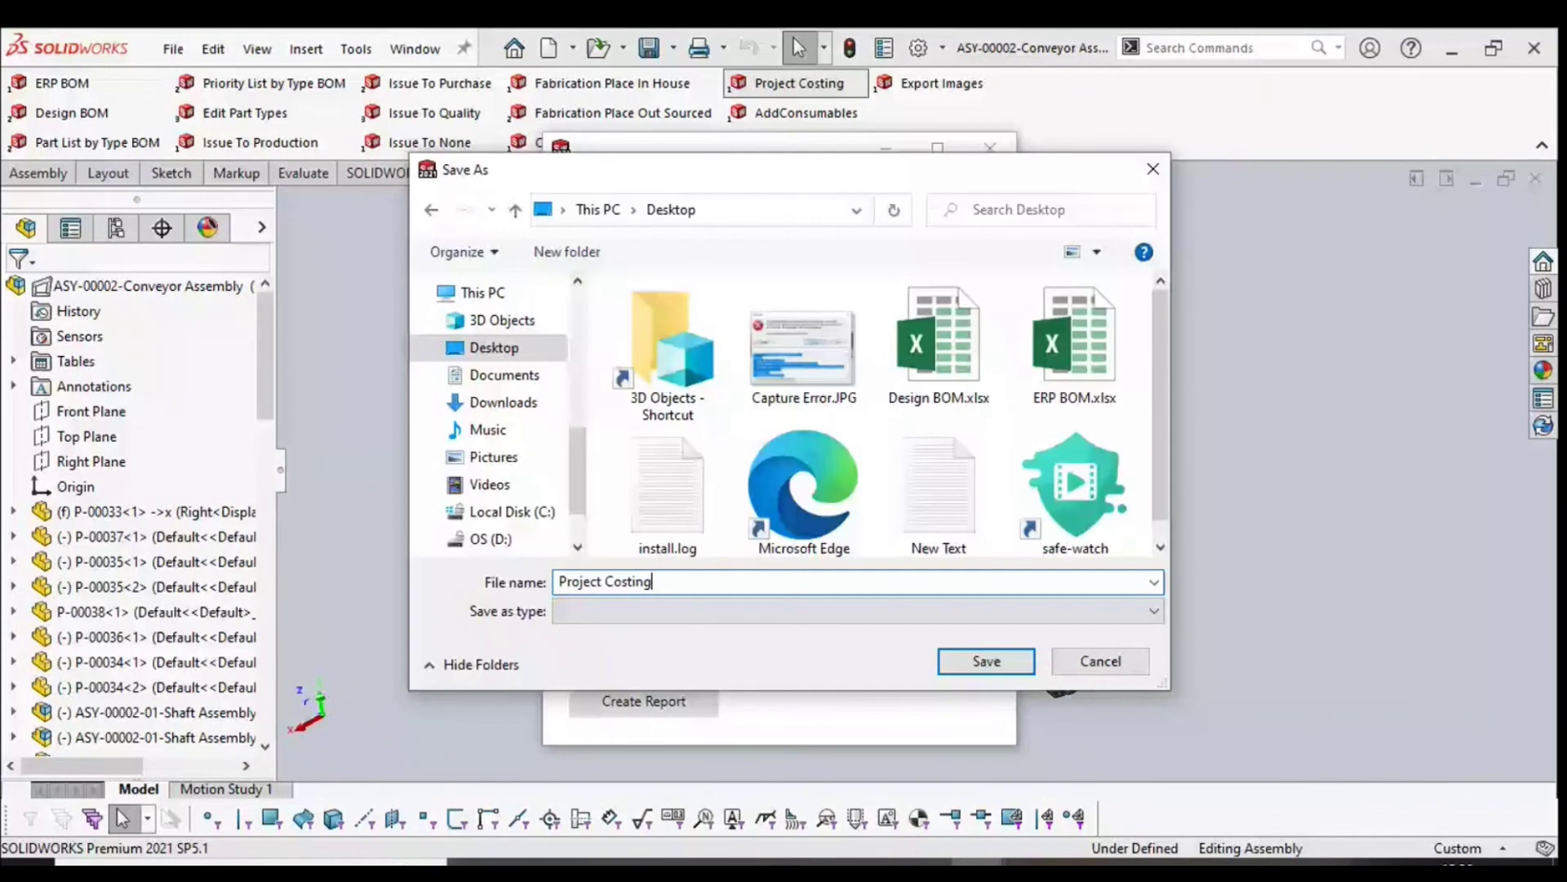
{"action": "key", "text": "Return"}
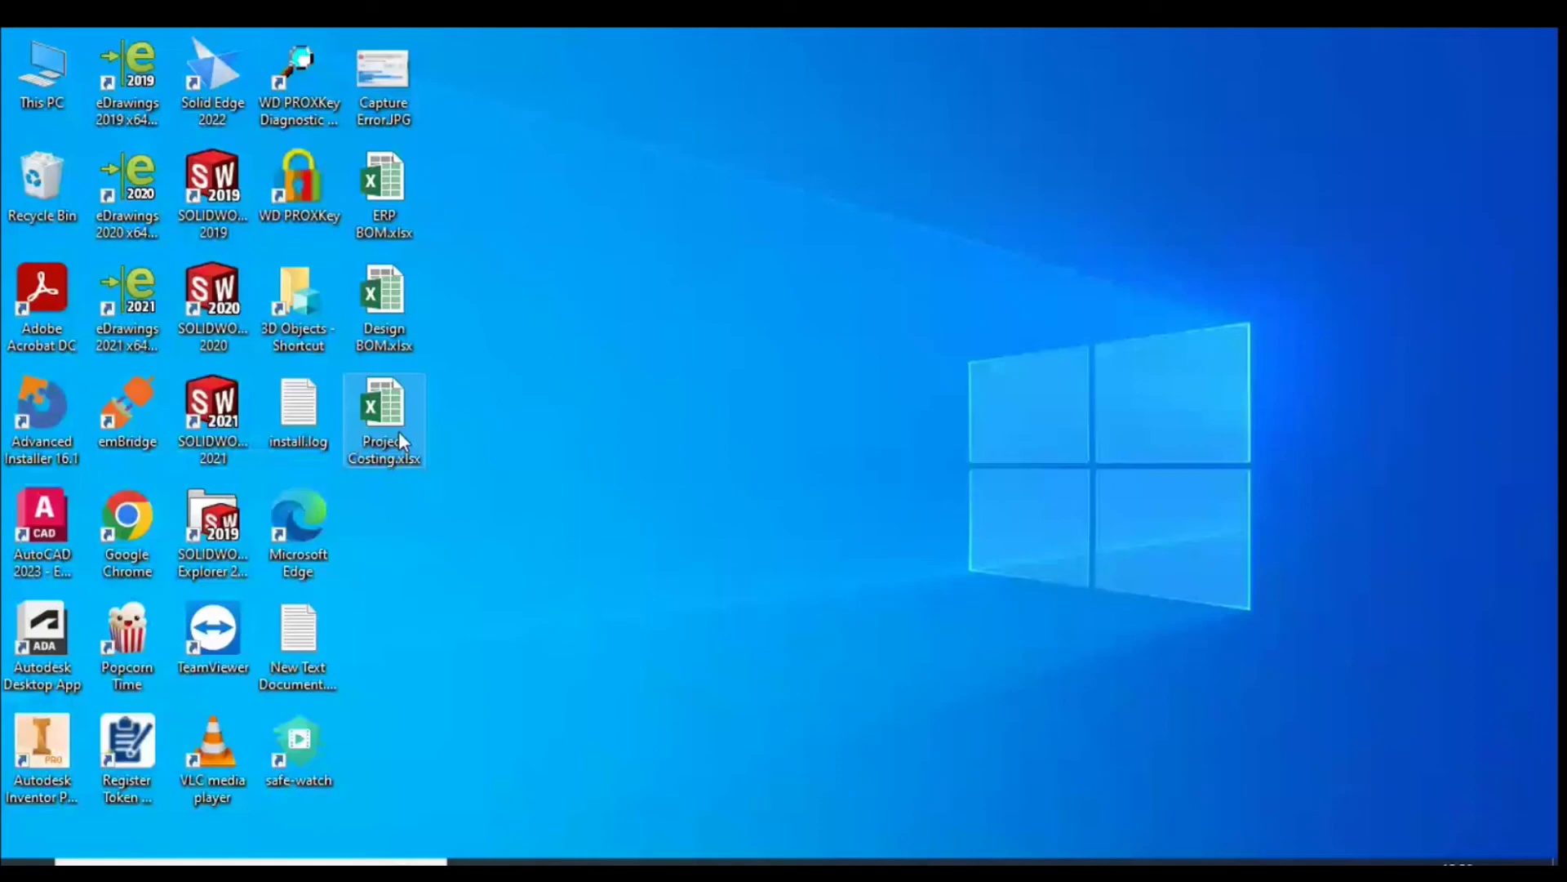
{"action": "double_click", "coordinate": [399, 431]}
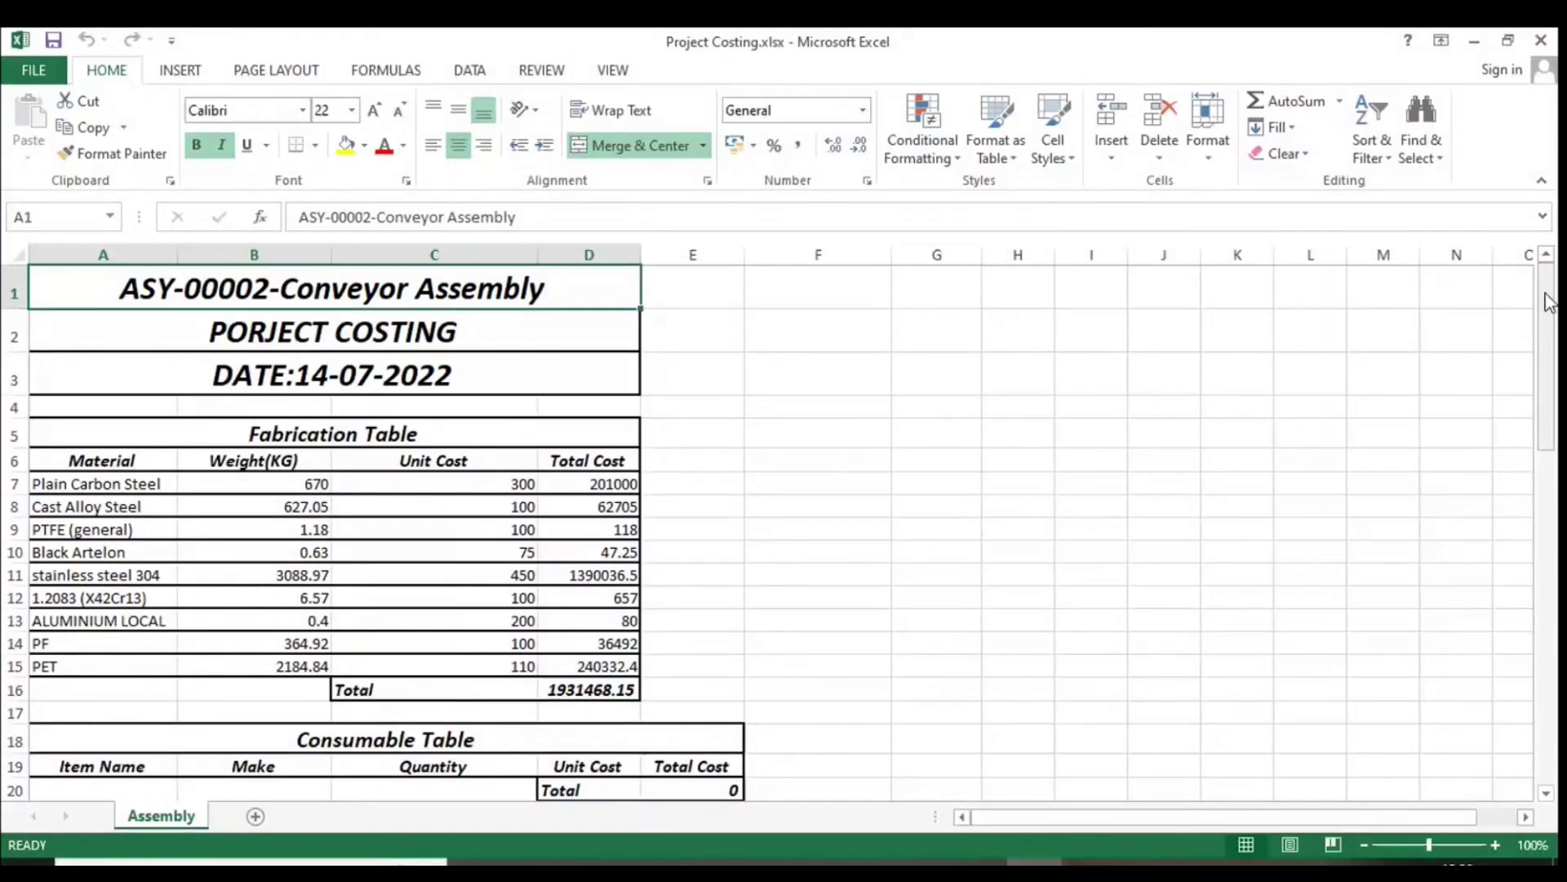
Review the cost tables of the report, from consumables and hardware to engineering, packing and transportation, and the overall total cost.
{"action": "scroll", "coordinate": [1550, 302], "scroll_direction": "down", "scroll_amount": 1}
{"action": "left_click", "coordinate": [733, 655]}
{"action": "left_click_drag", "start_coordinate": [1550, 315], "coordinate": [1539, 490]}
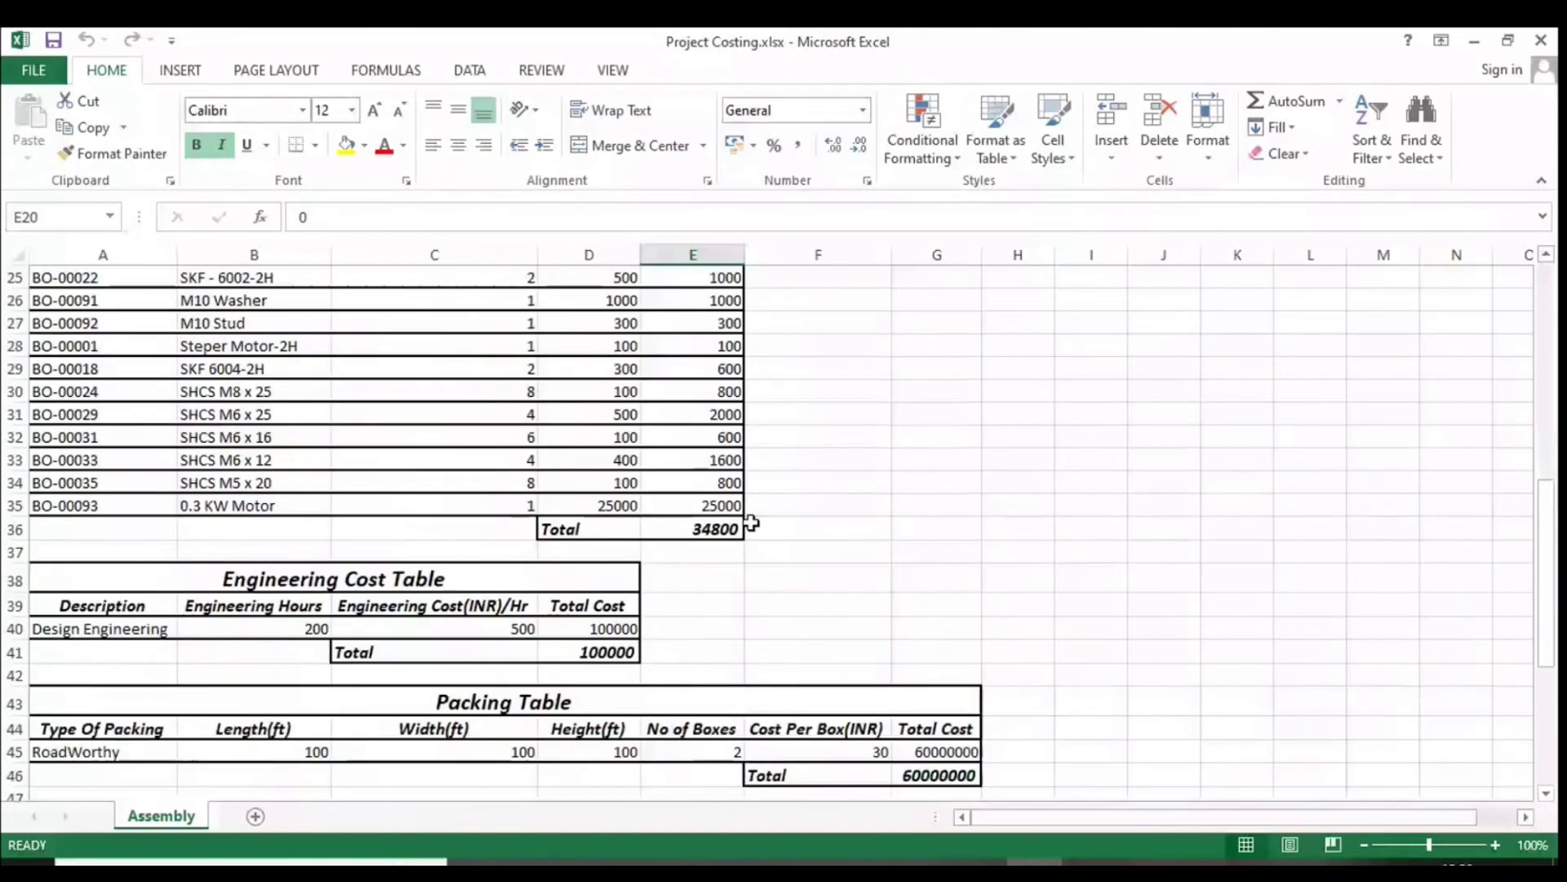
{"action": "left_click", "coordinate": [737, 526]}
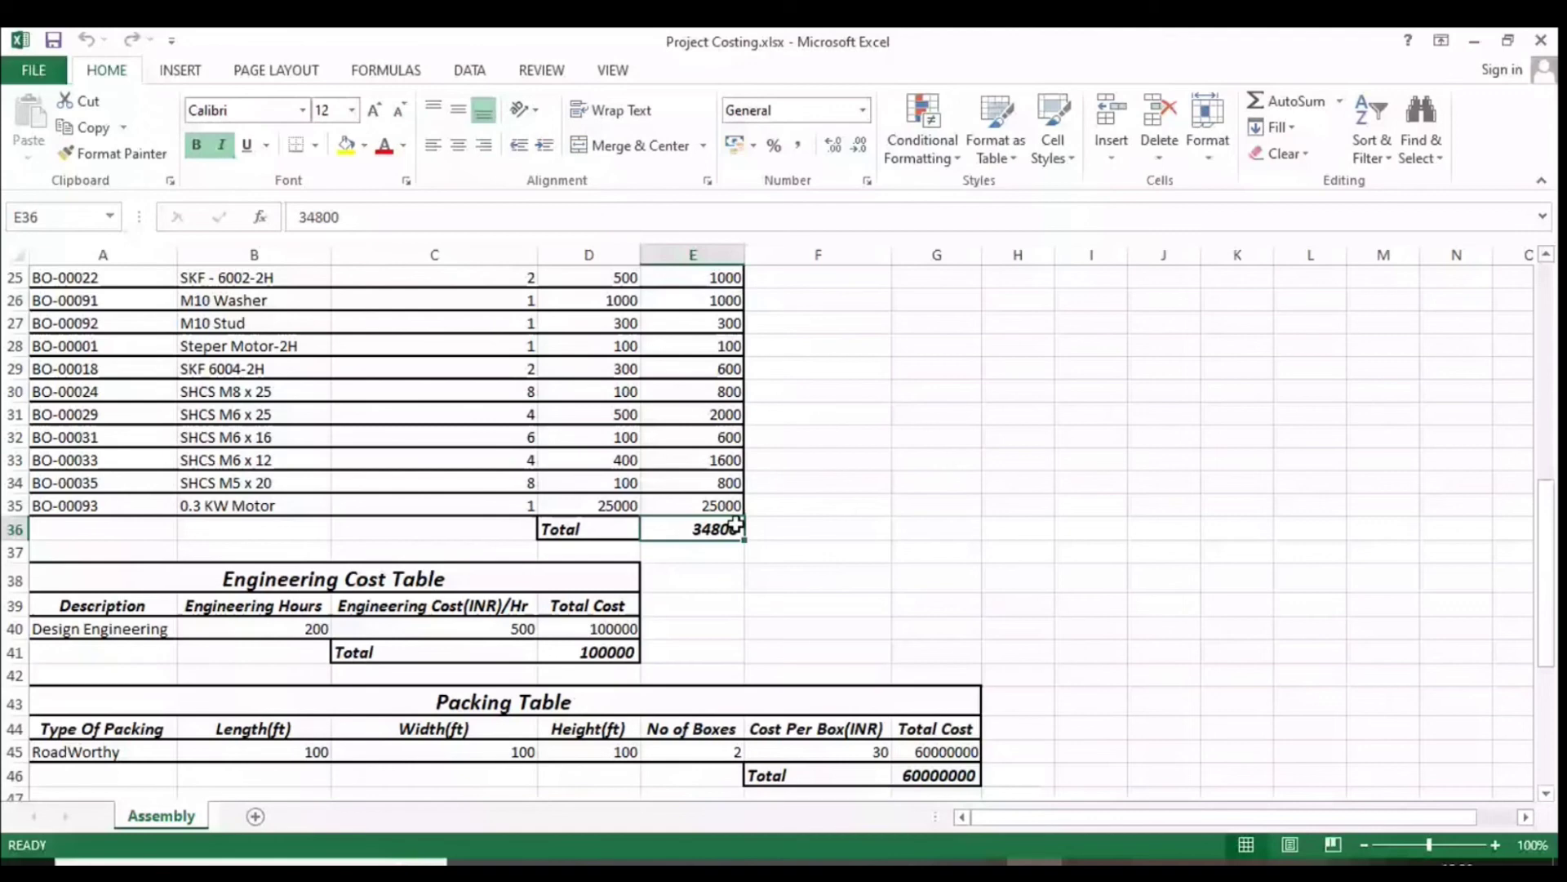
{"action": "scroll", "coordinate": [694, 572], "scroll_direction": "down", "scroll_amount": 4}
{"action": "left_click", "coordinate": [590, 577]}
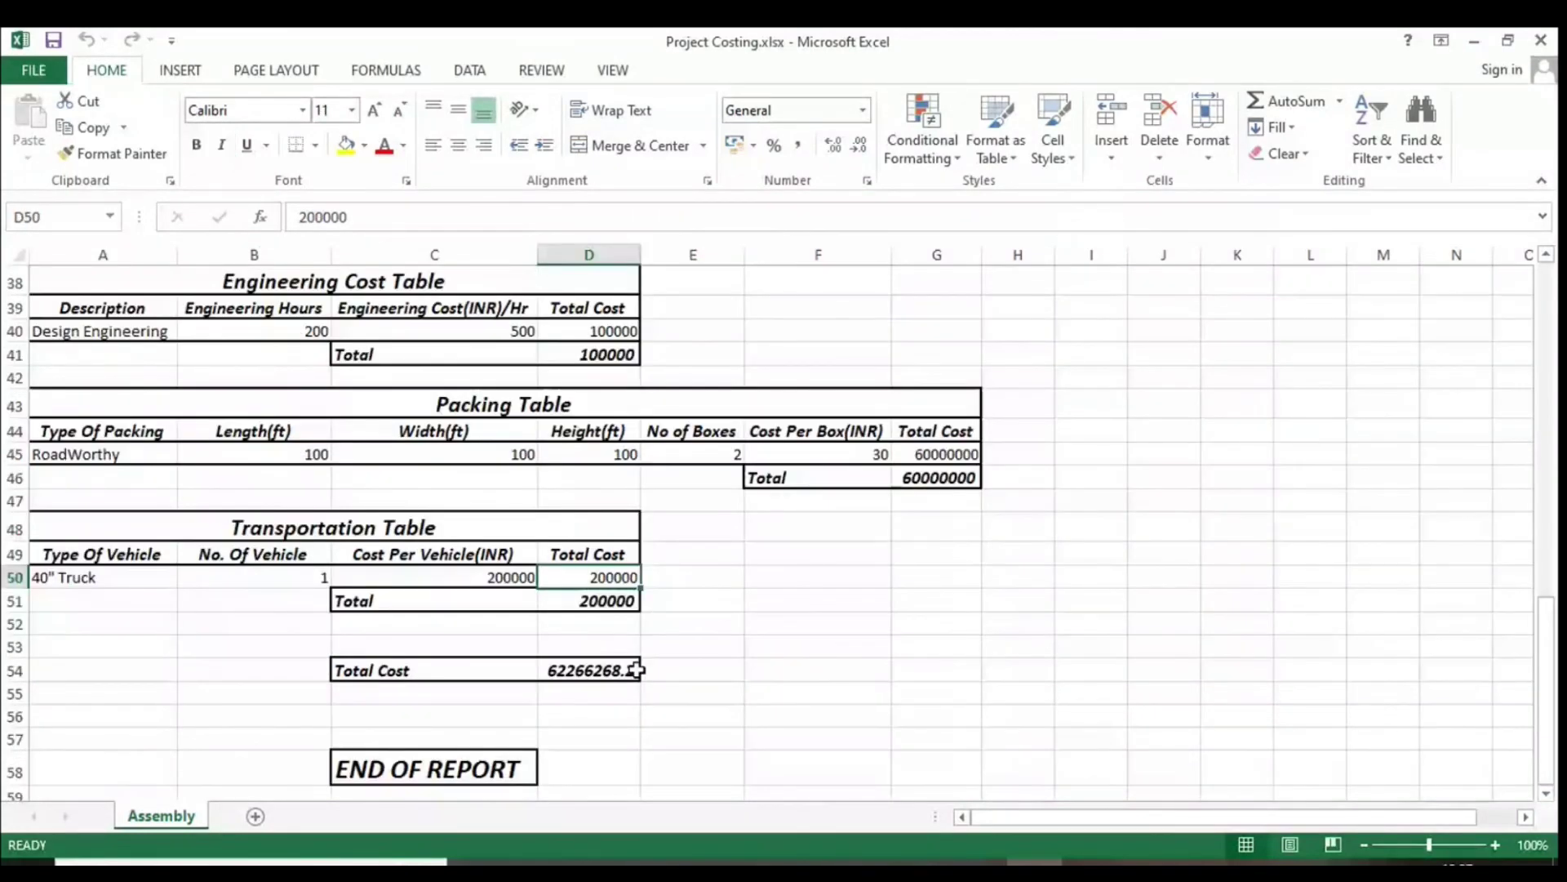
{"action": "left_click", "coordinate": [636, 669]}
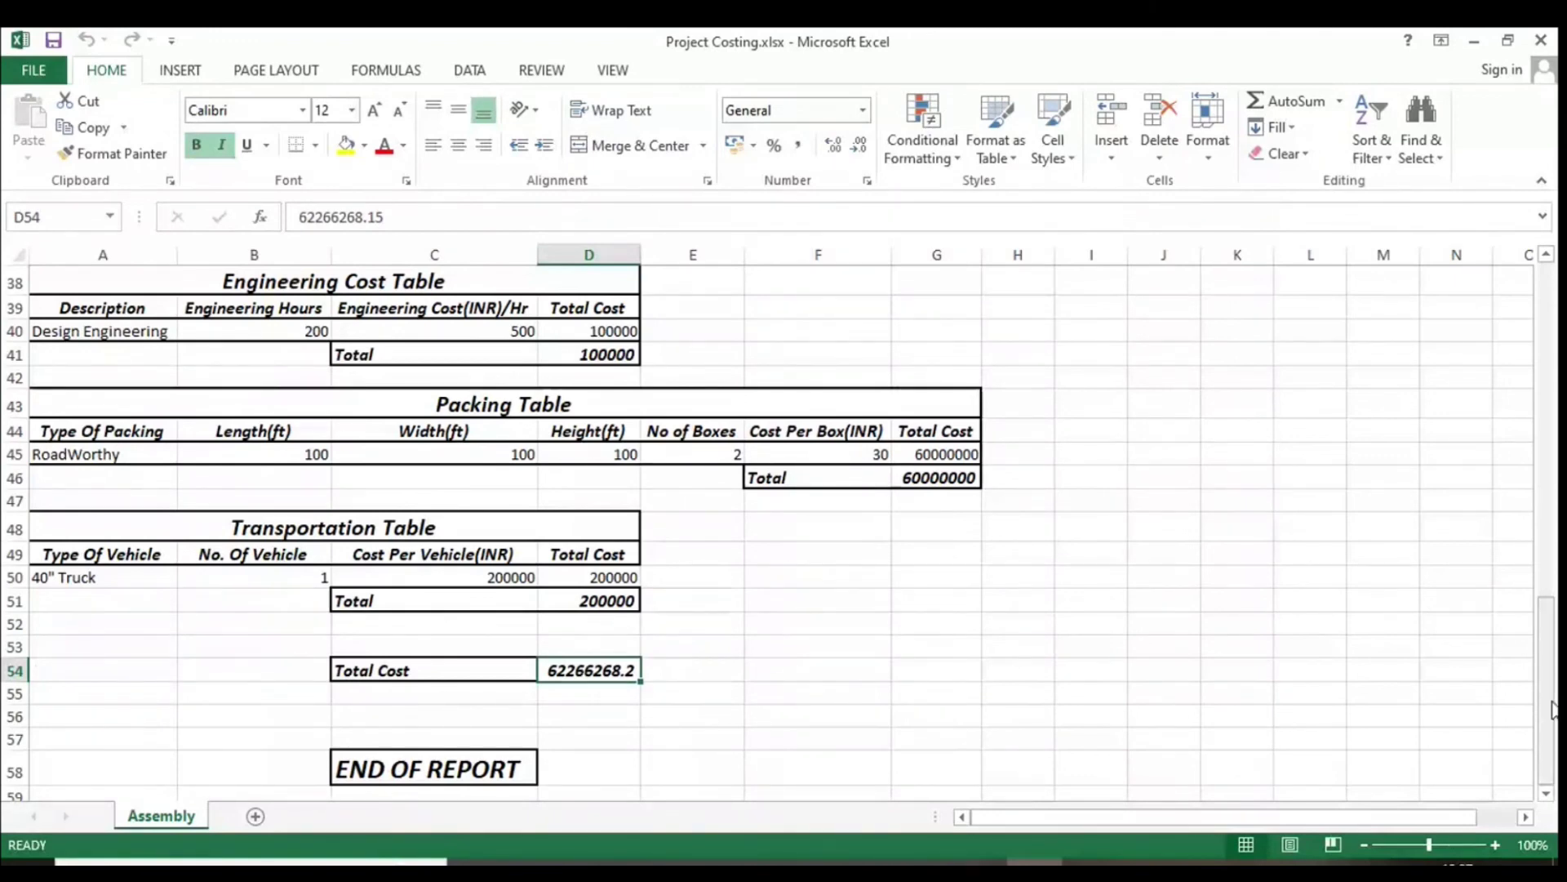
{"action": "left_click_drag", "start_coordinate": [1549, 709], "coordinate": [1503, 339]}
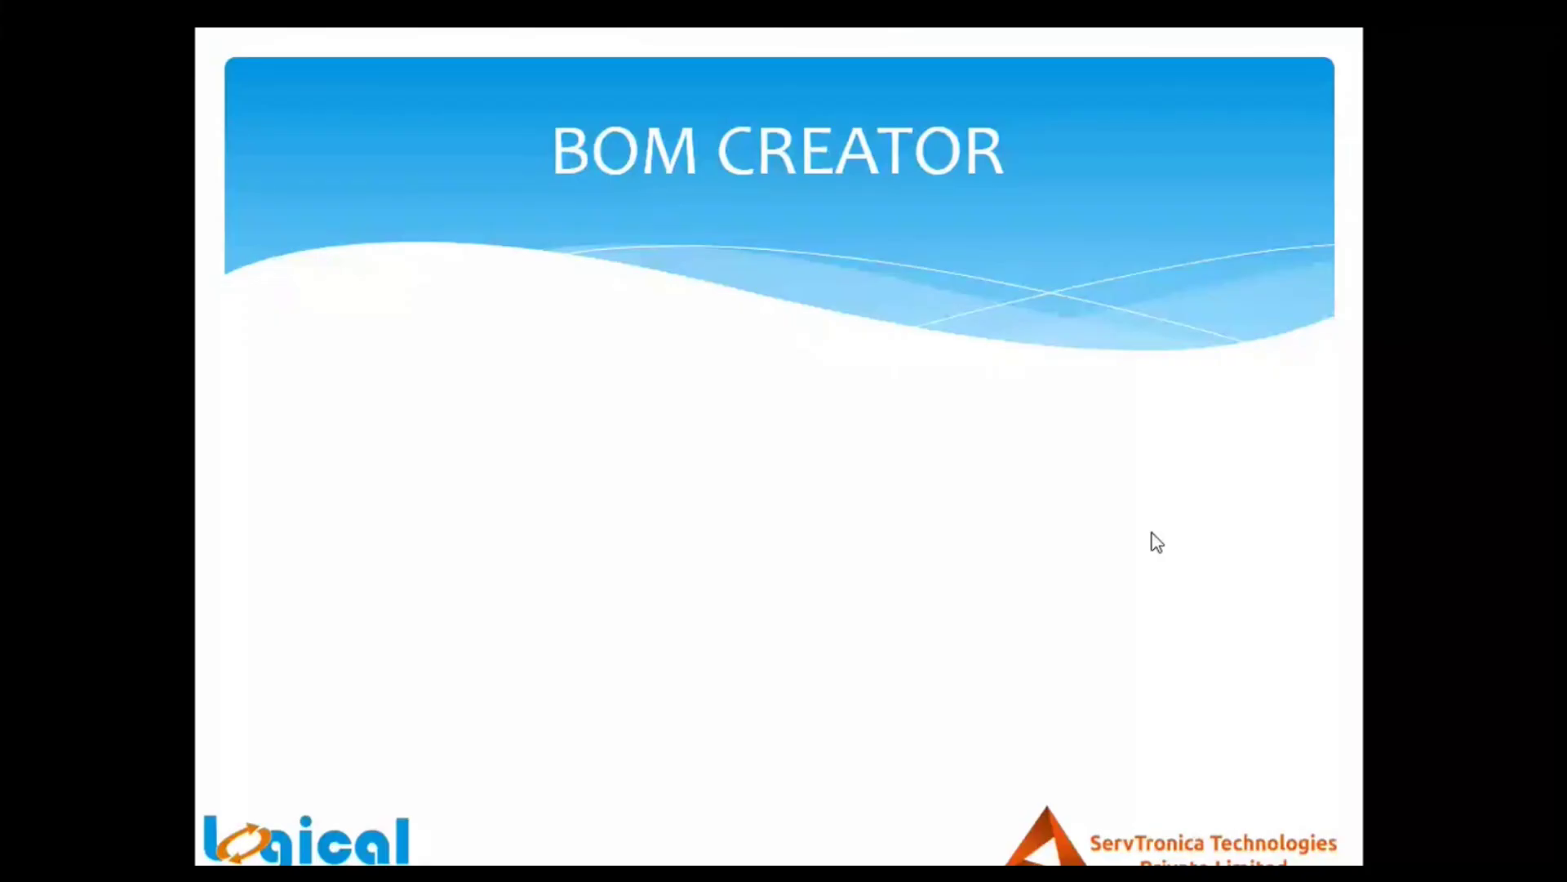
Return to SOLIDWORKS, close Project Costing and open the Comparision Of Machines tool.
{"action": "key", "text": "super"}
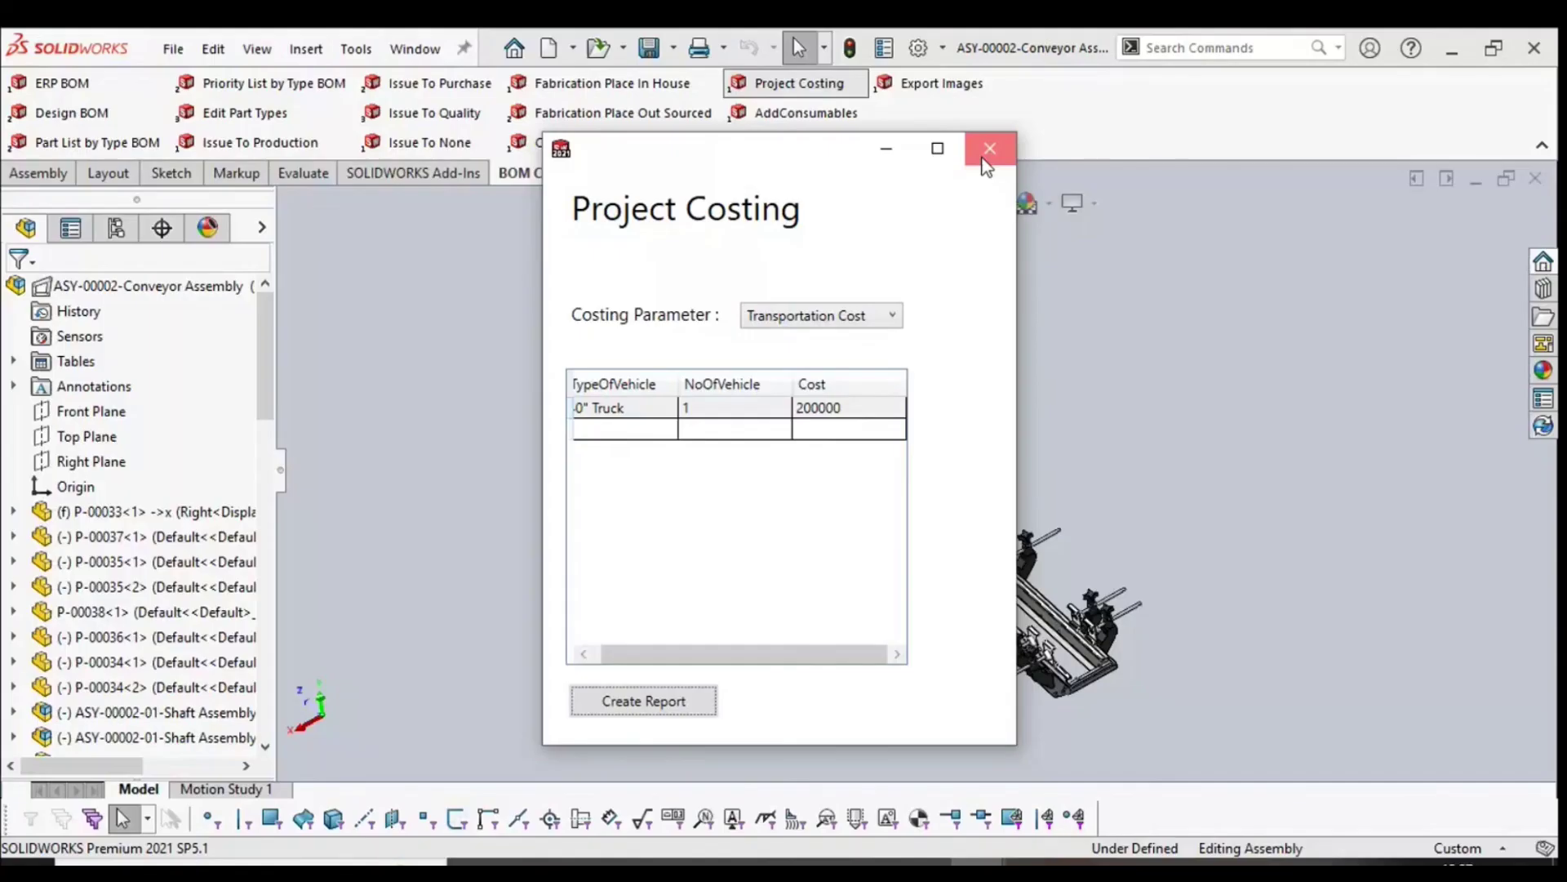
{"action": "left_click", "coordinate": [988, 150]}
{"action": "left_click", "coordinate": [654, 144]}
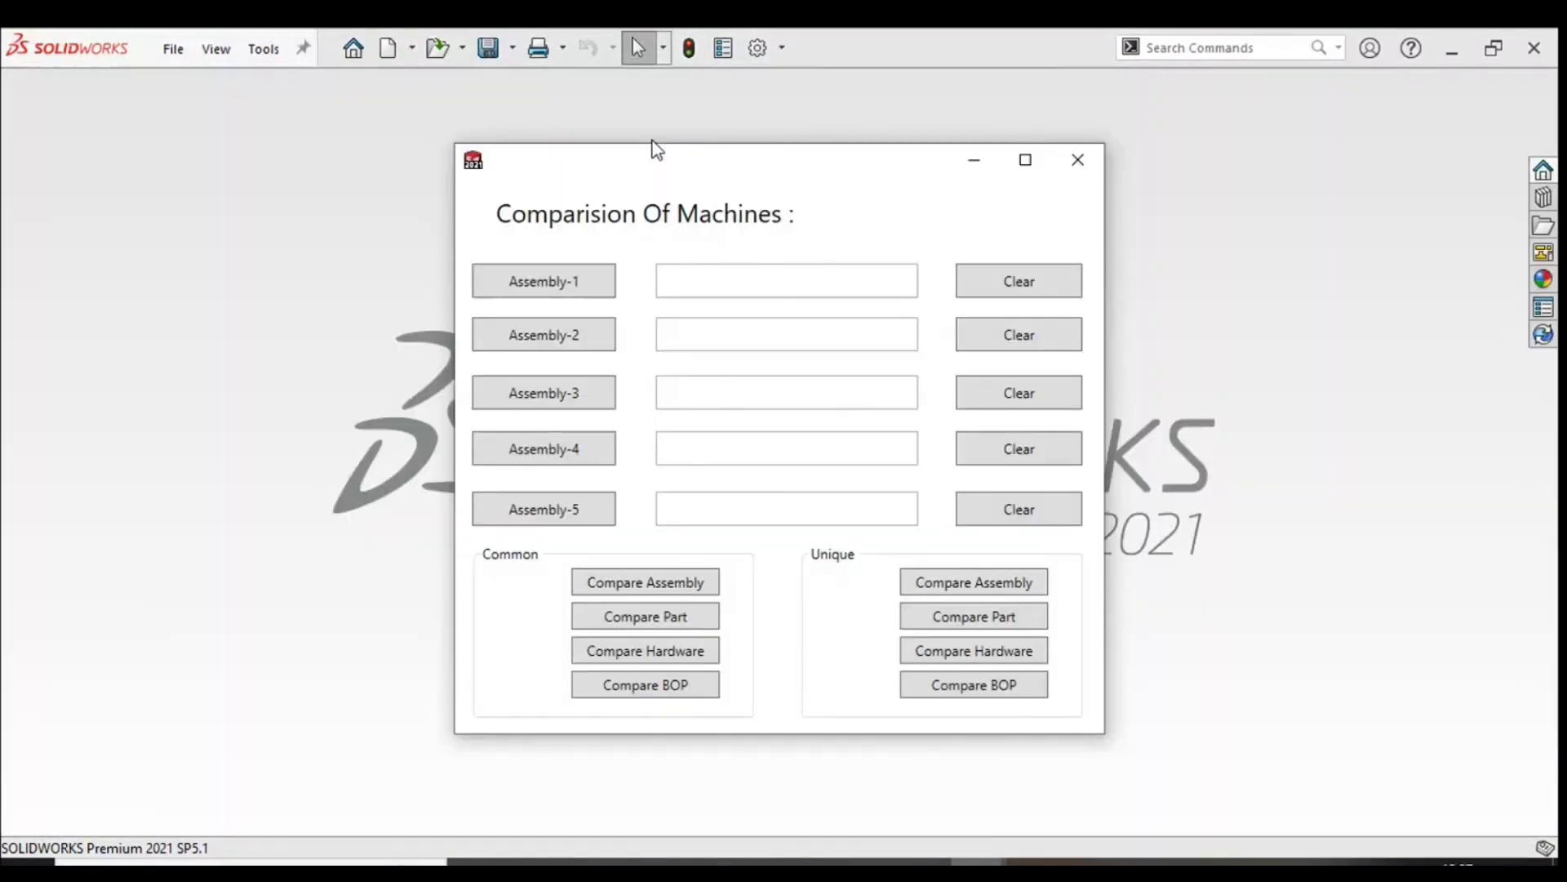
Load Conveyor Assembly-1 from the demo comparison set in BOM Creator-SolidWorks on drive E as Assembly-1, without rebuilding the document.
{"action": "left_click", "coordinate": [508, 294]}
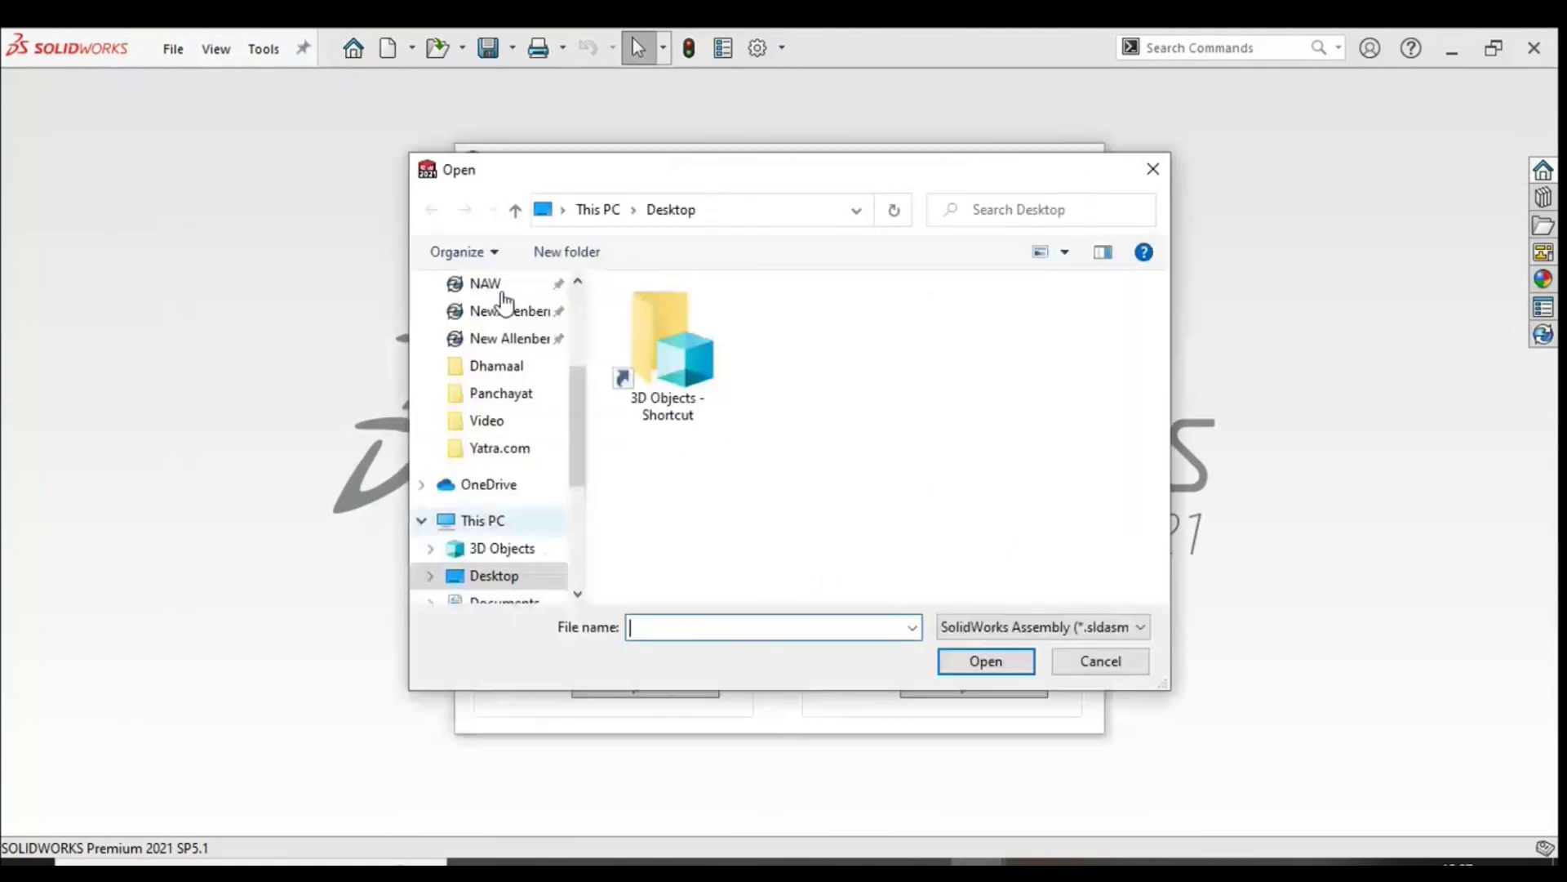
{"action": "scroll", "coordinate": [506, 524], "scroll_direction": "down", "scroll_amount": 4}
{"action": "left_click", "coordinate": [514, 530]}
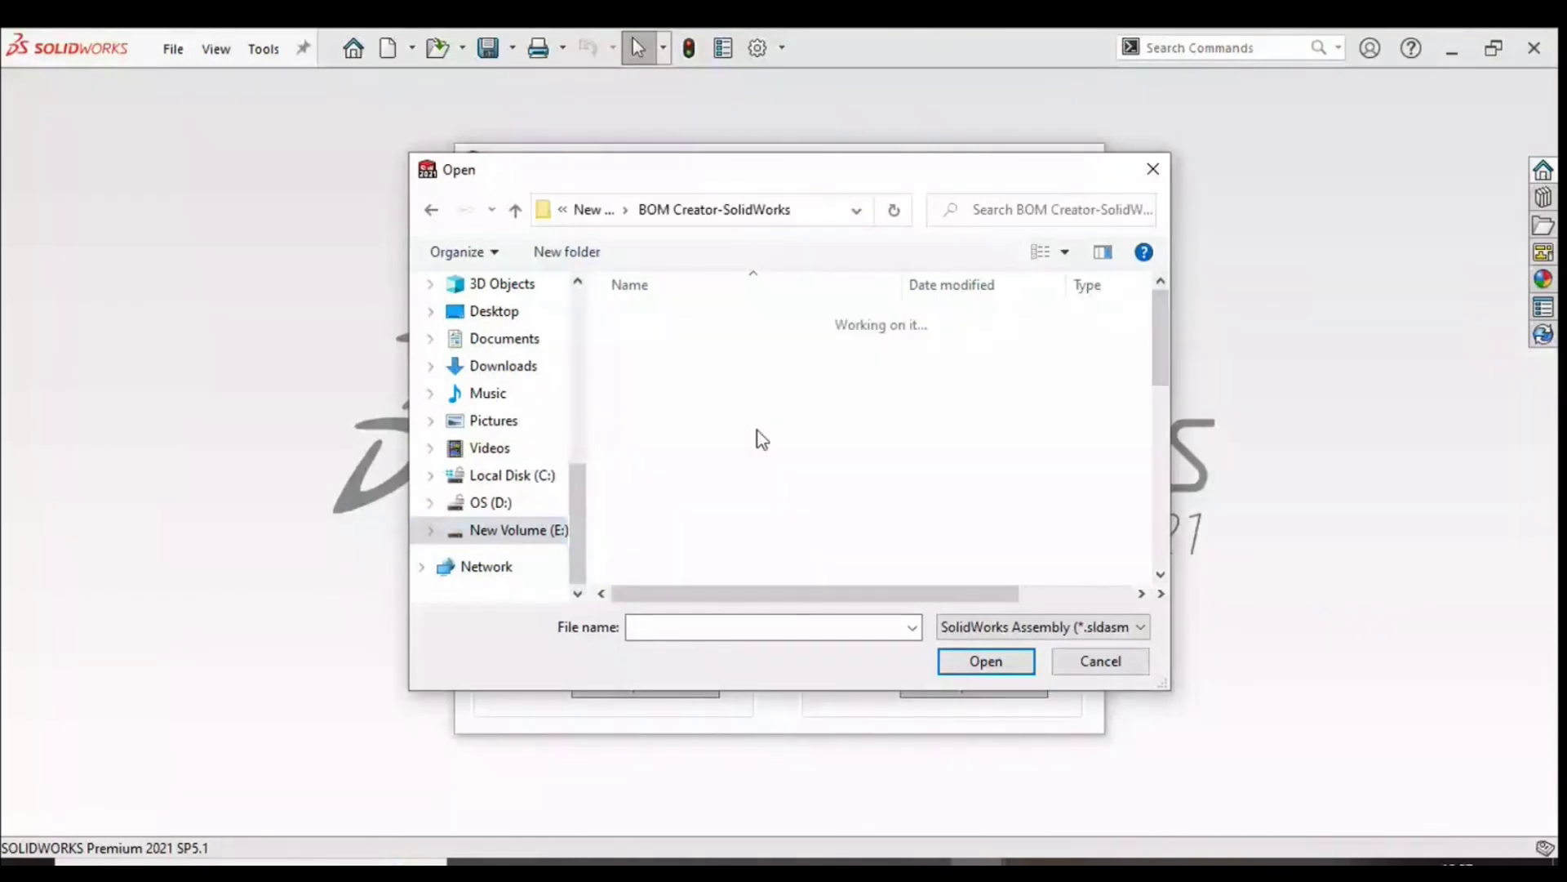
{"action": "double_click", "coordinate": [760, 392]}
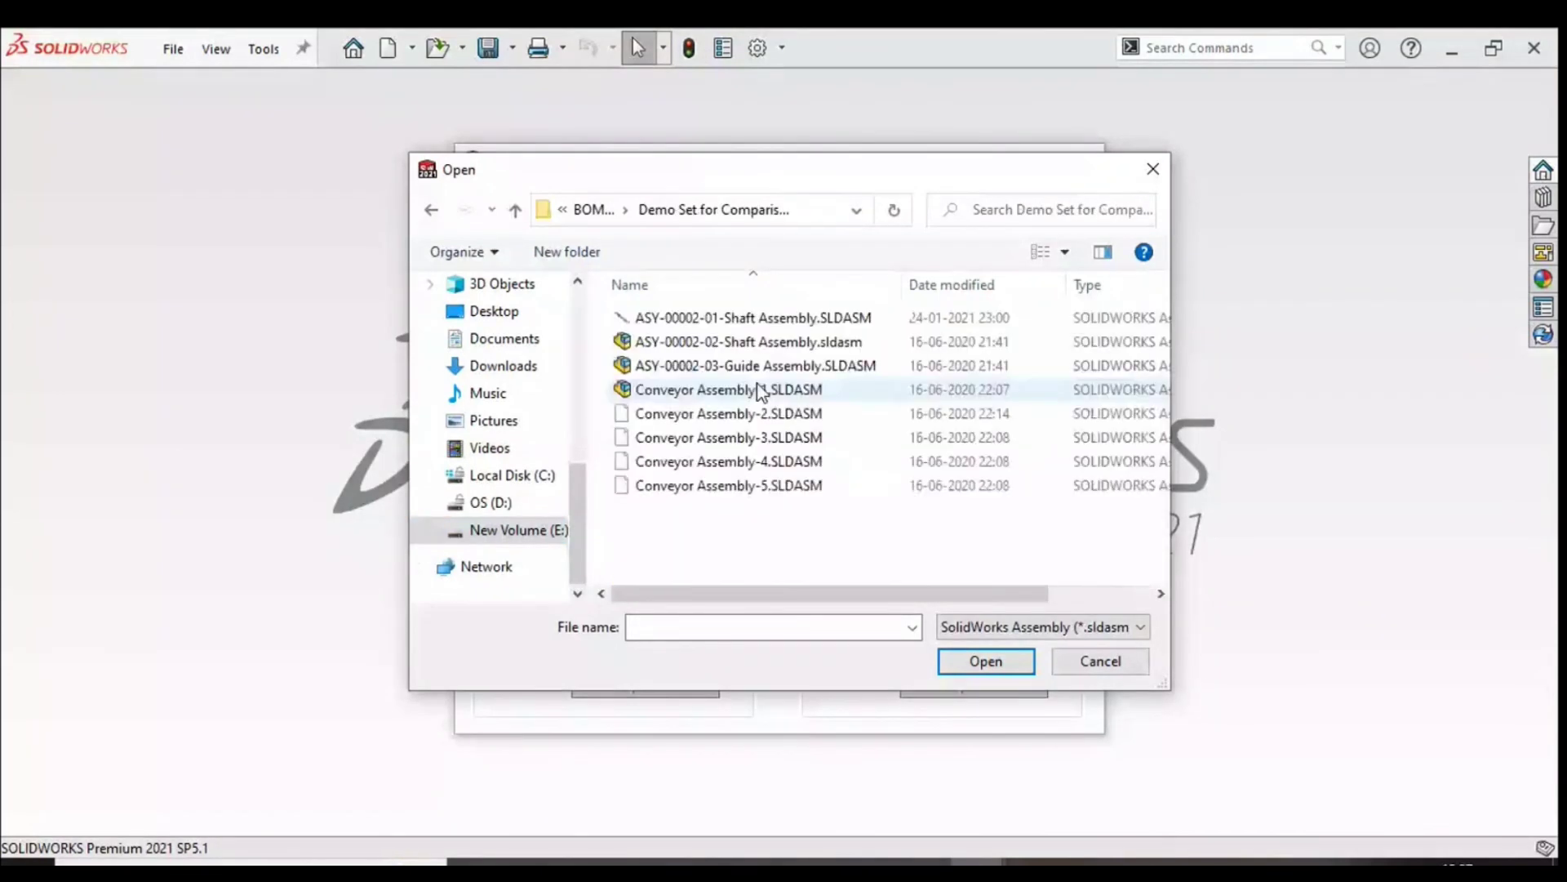
{"action": "left_click", "coordinate": [759, 392]}
{"action": "left_click", "coordinate": [988, 659]}
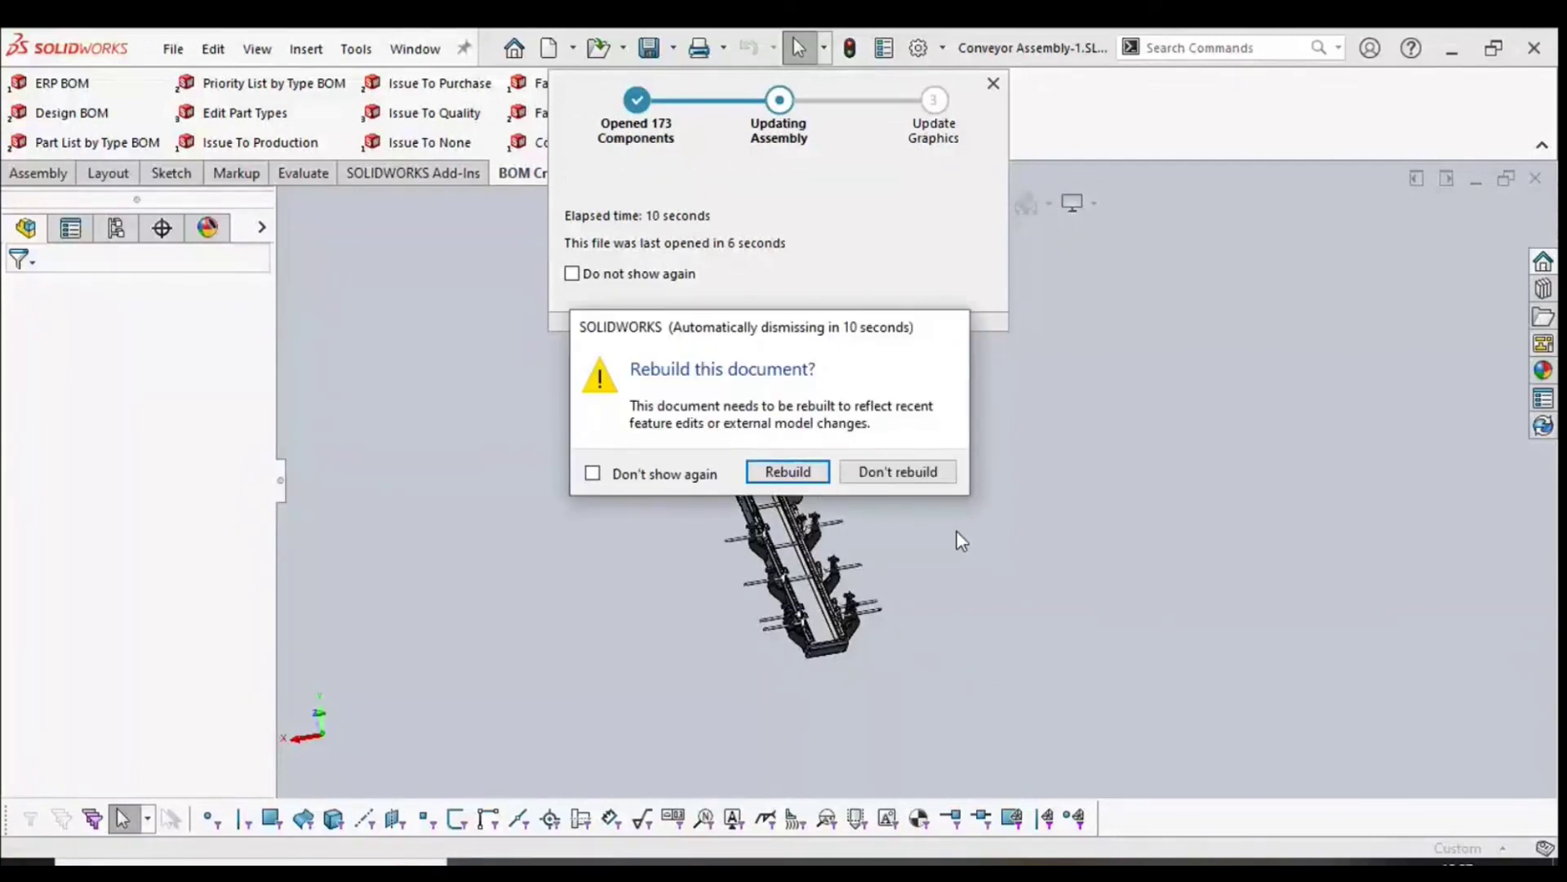
{"action": "left_click", "coordinate": [928, 471]}
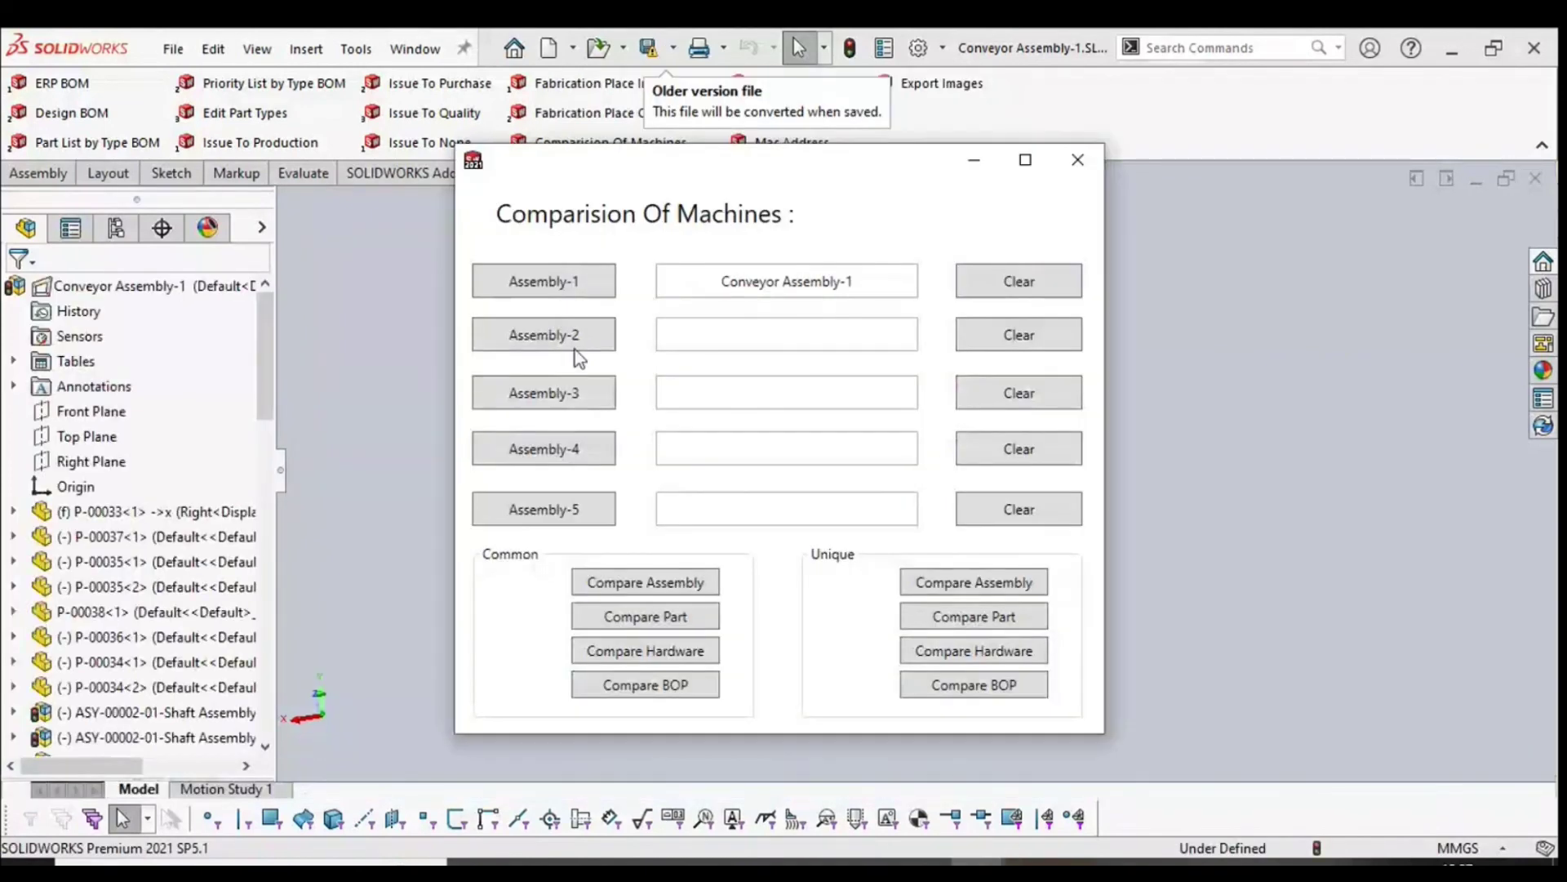
Load Conveyor Assembly-2 from the same demo set folder as Assembly-2, without rebuilding the document.
{"action": "left_click", "coordinate": [571, 343]}
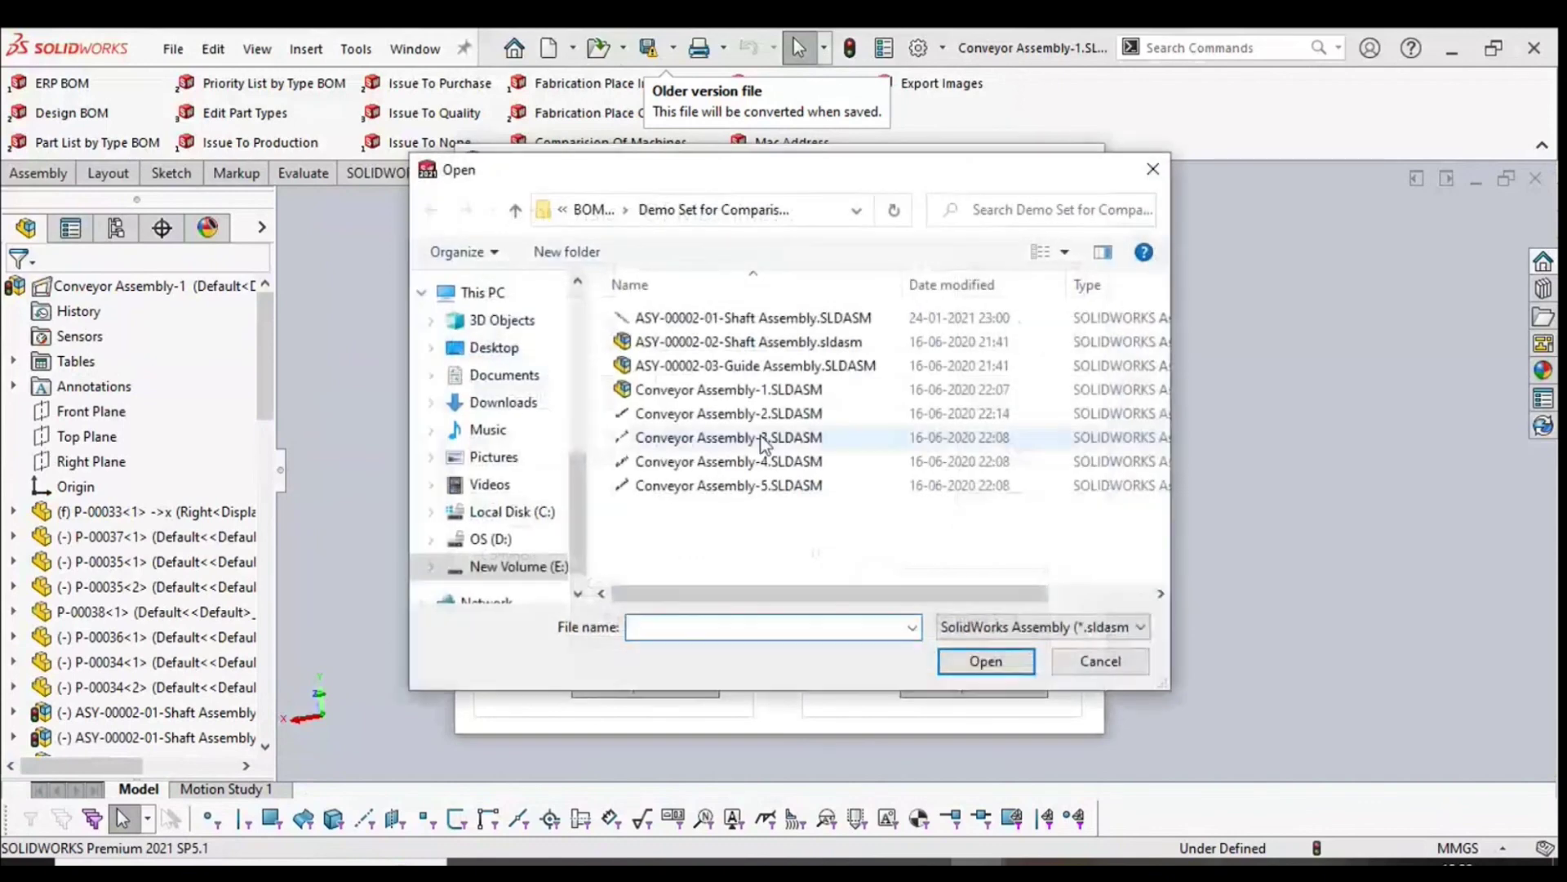
{"action": "left_click", "coordinate": [735, 416]}
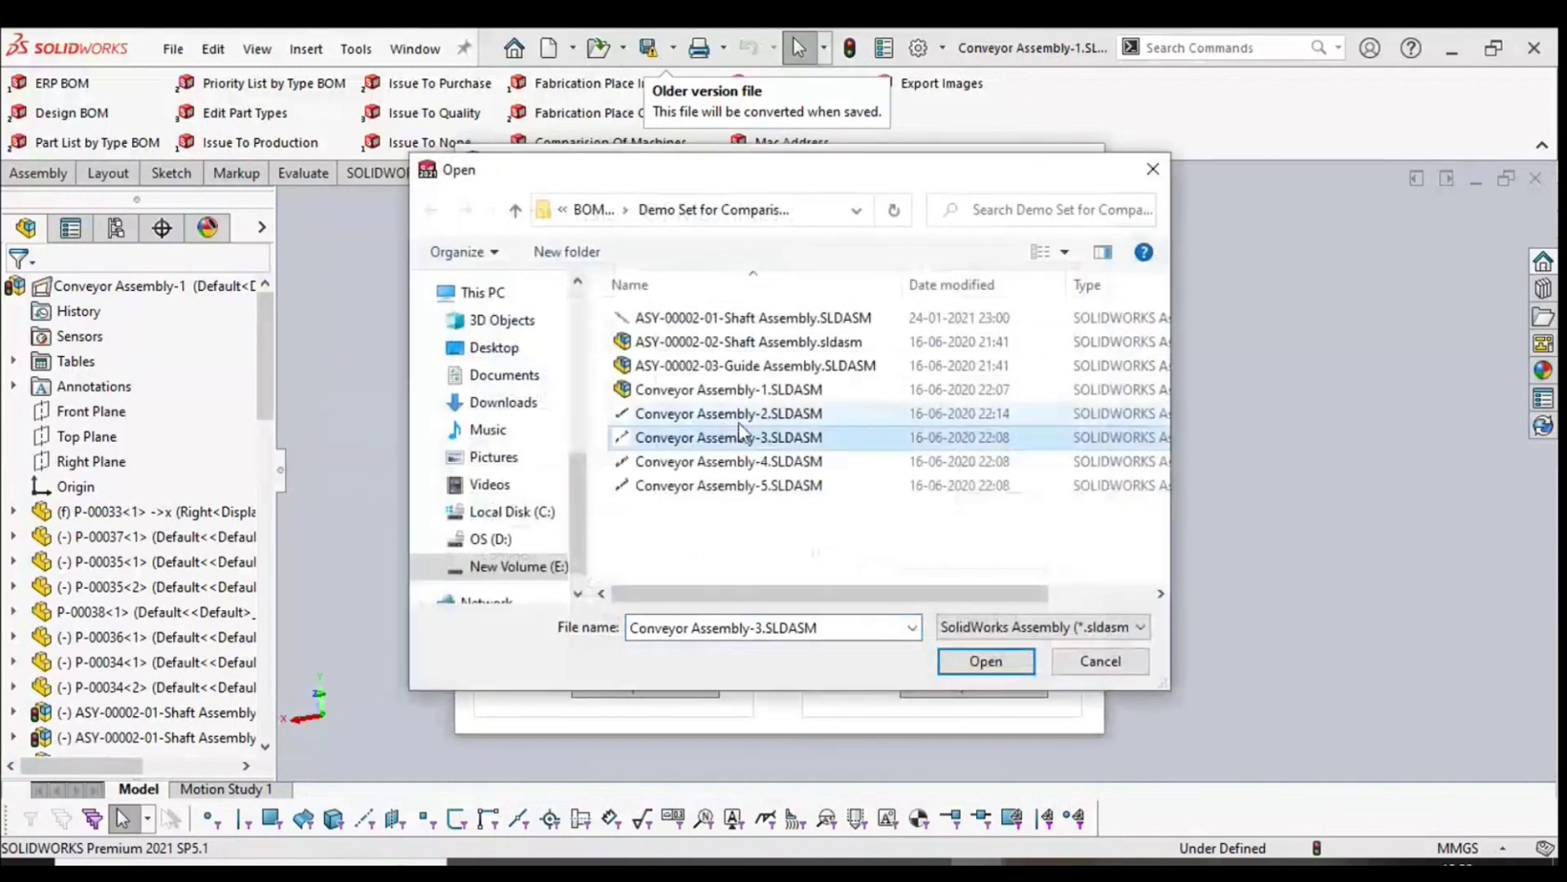
{"action": "left_click", "coordinate": [987, 660]}
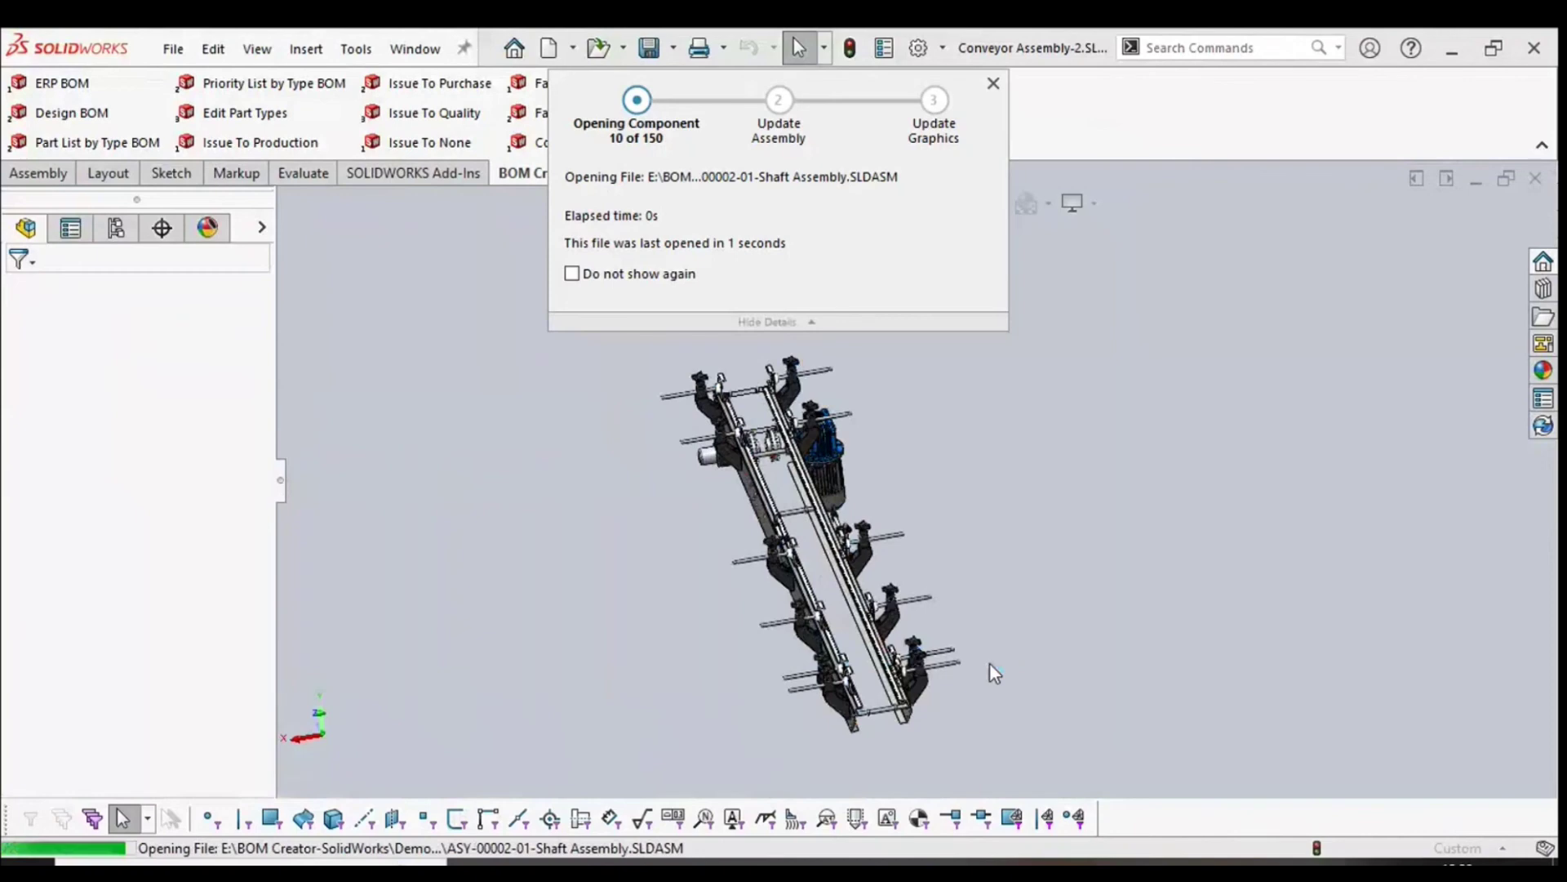
{"action": "left_click", "coordinate": [903, 467]}
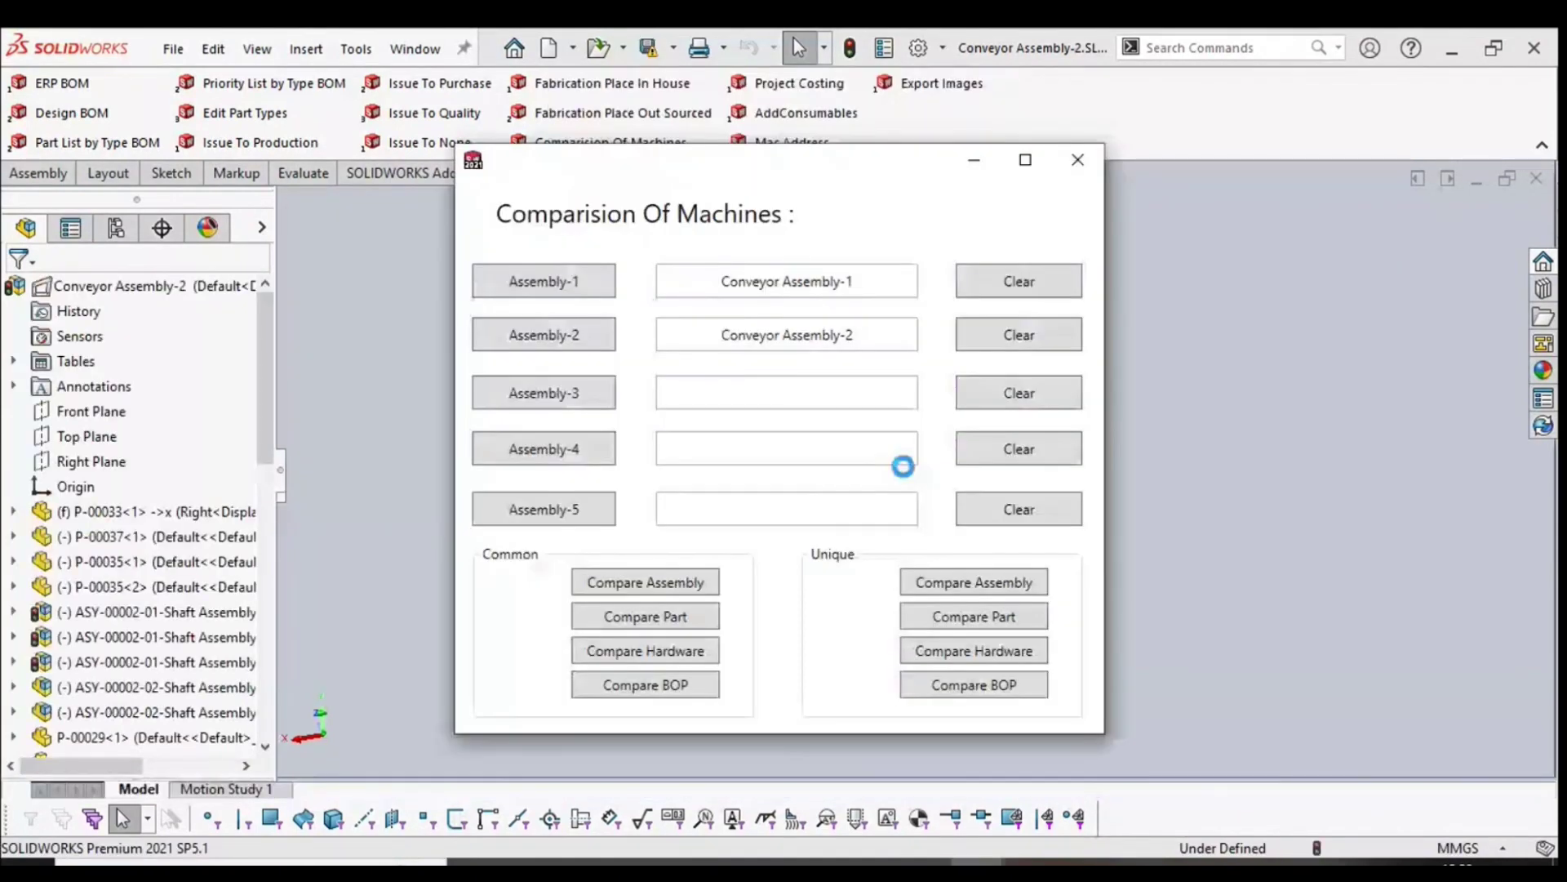
Compare the common parts and the common hardware of the two machines, closing each comparison table after reviewing it.
{"action": "left_click", "coordinate": [666, 618]}
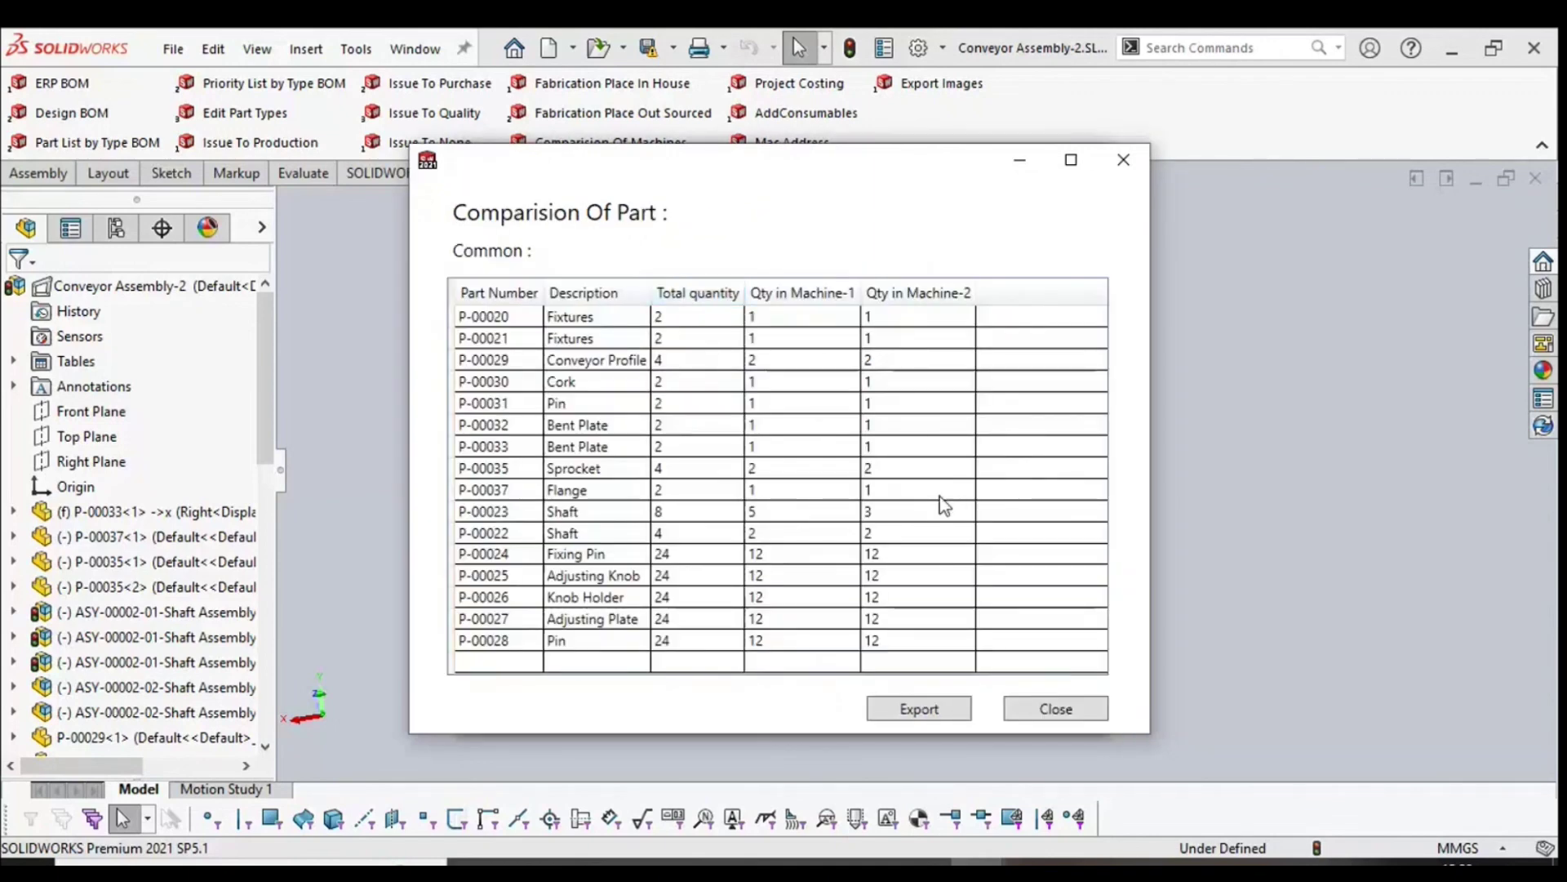
{"action": "left_click", "coordinate": [1046, 716]}
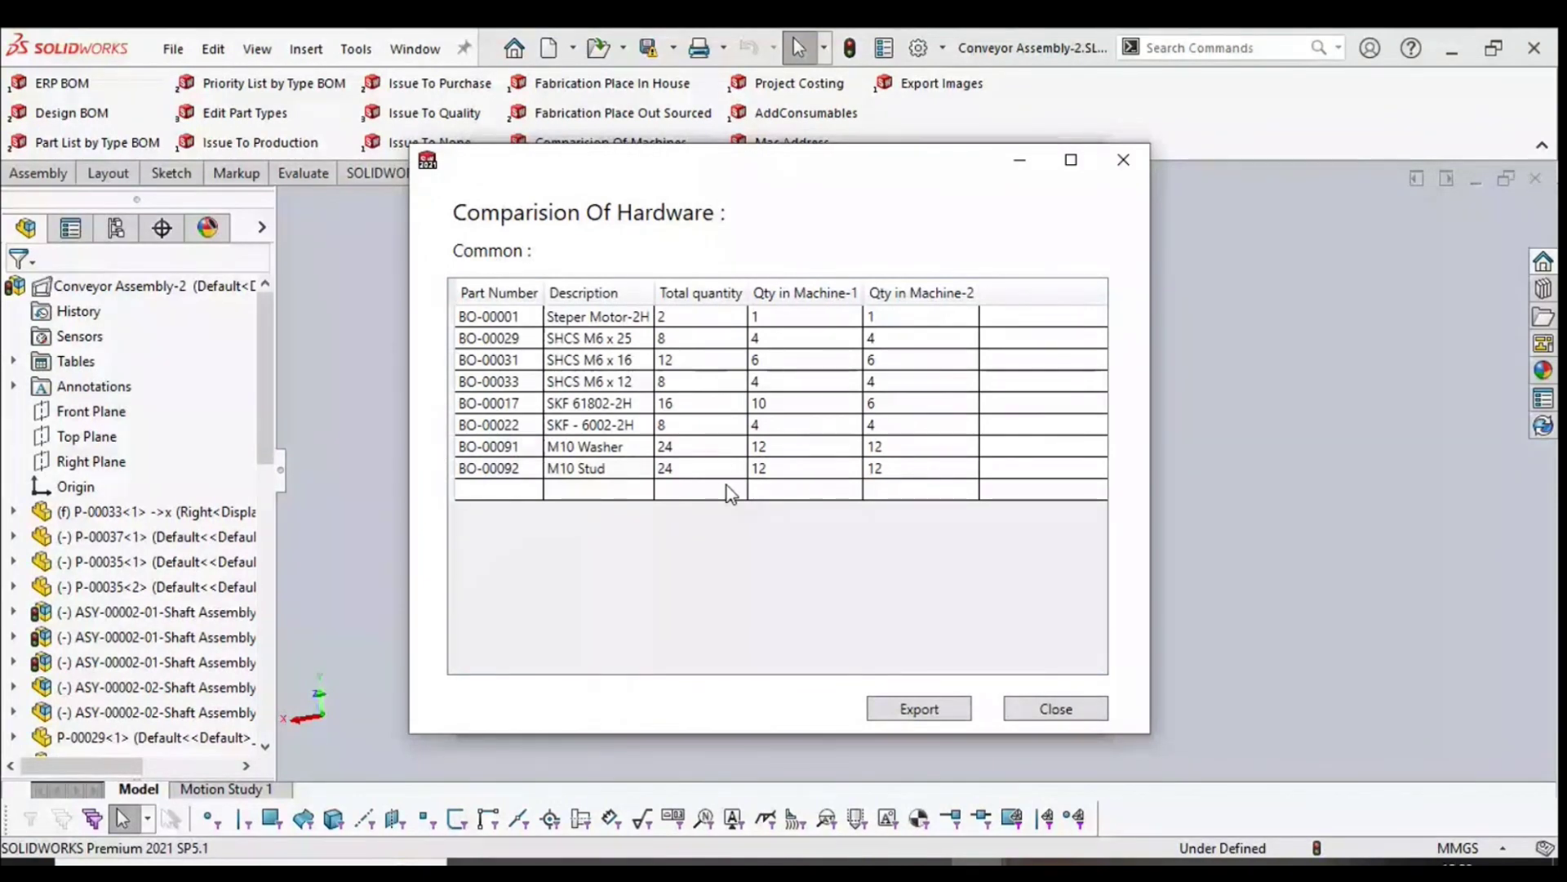
{"action": "left_click", "coordinate": [1054, 708]}
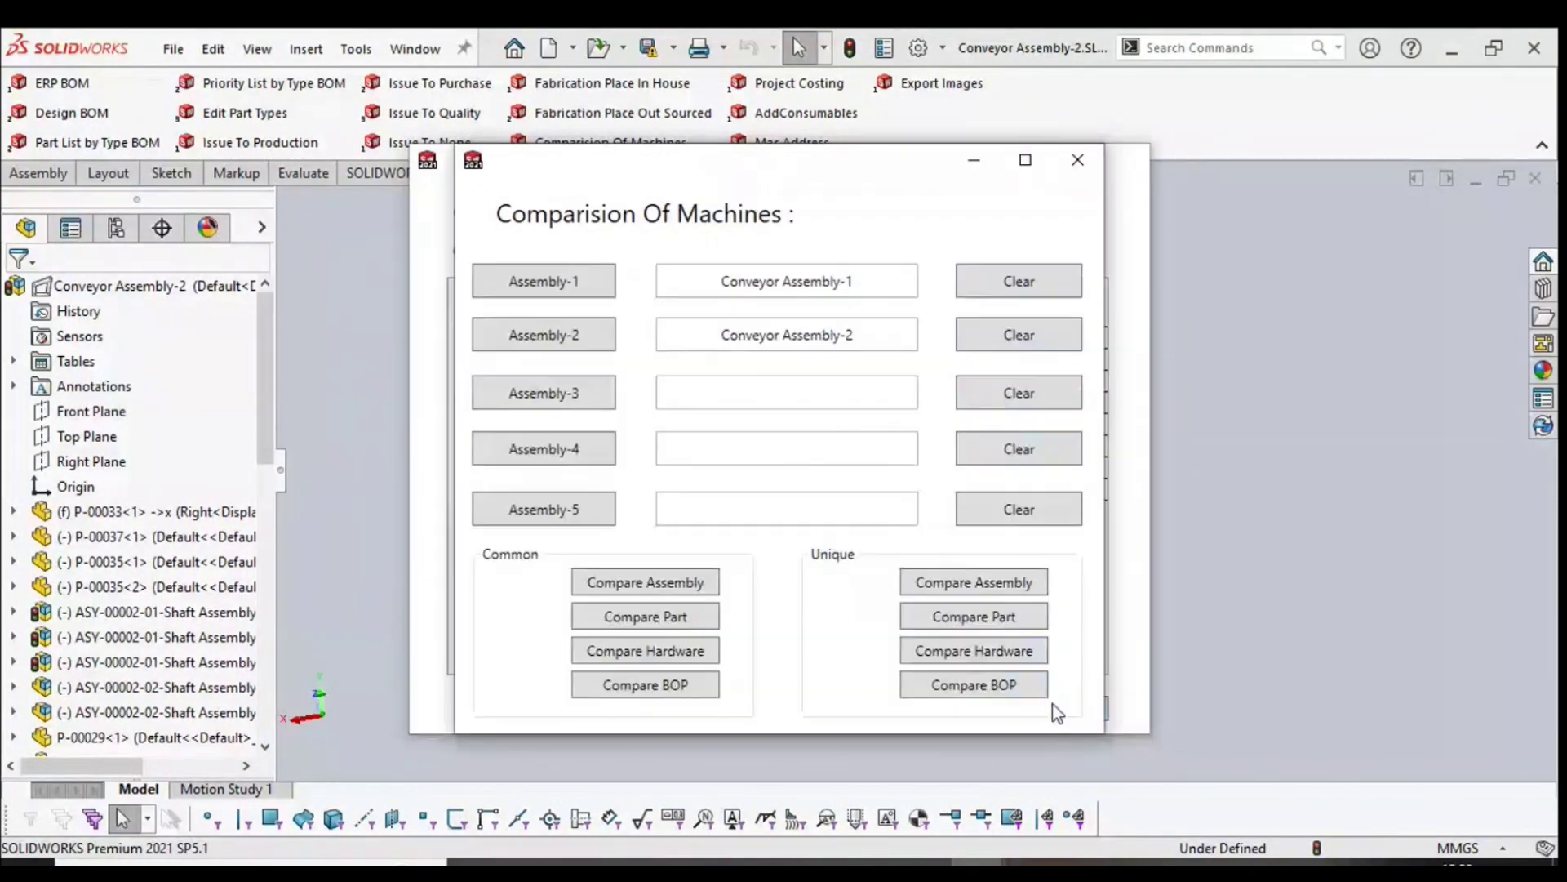